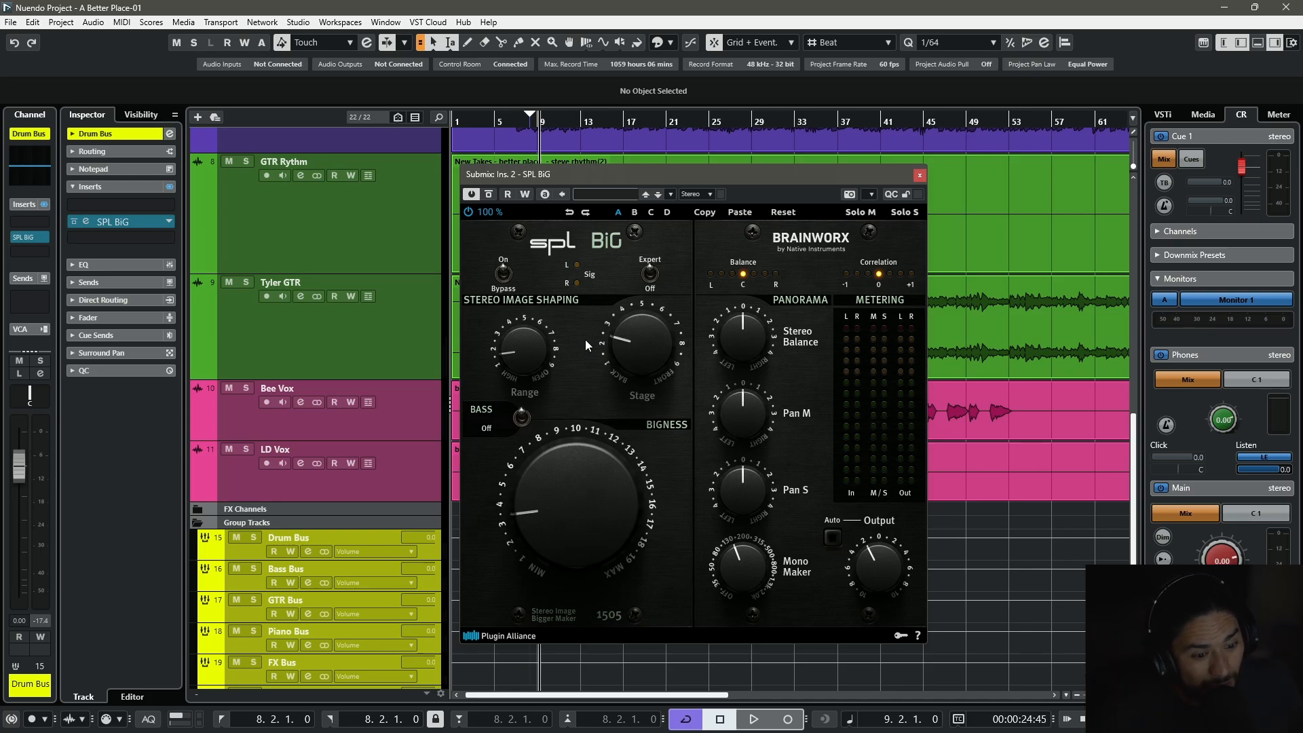
Collapse and re-expand the expert section of SPL BiG on the Submix.
click(650, 274)
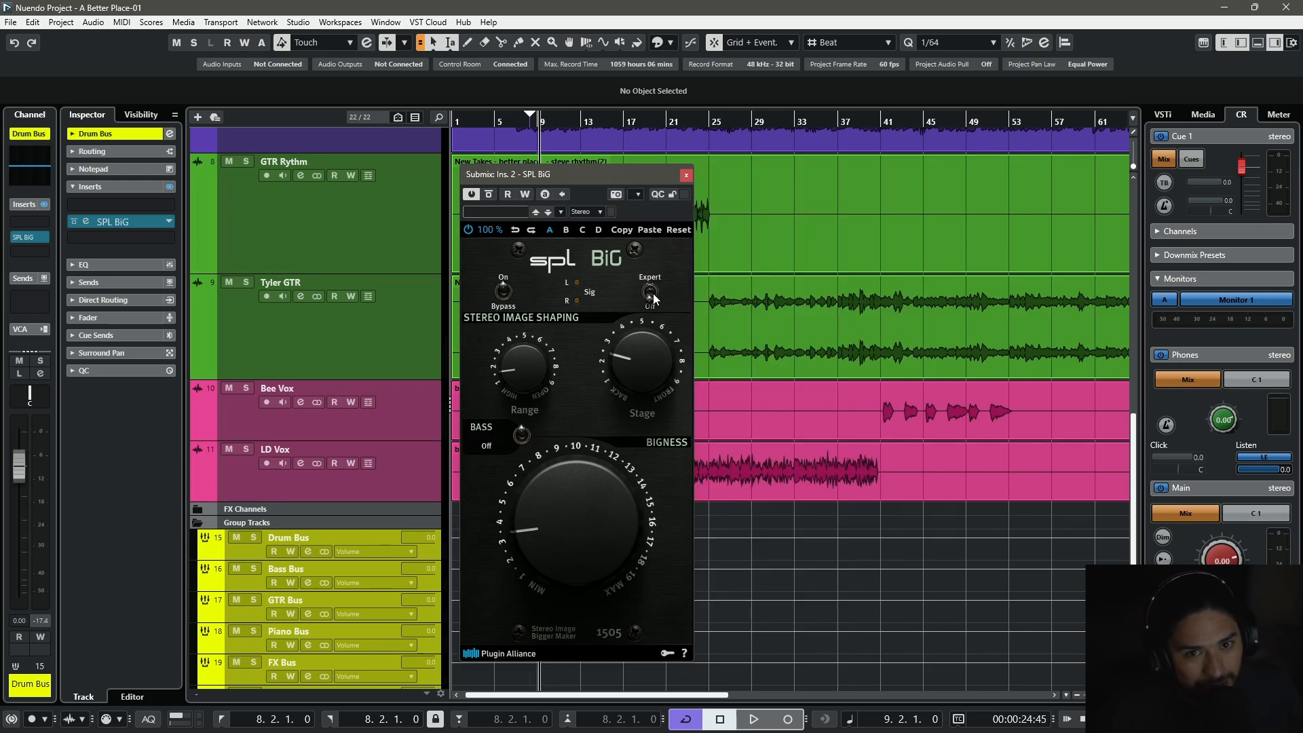
click(652, 294)
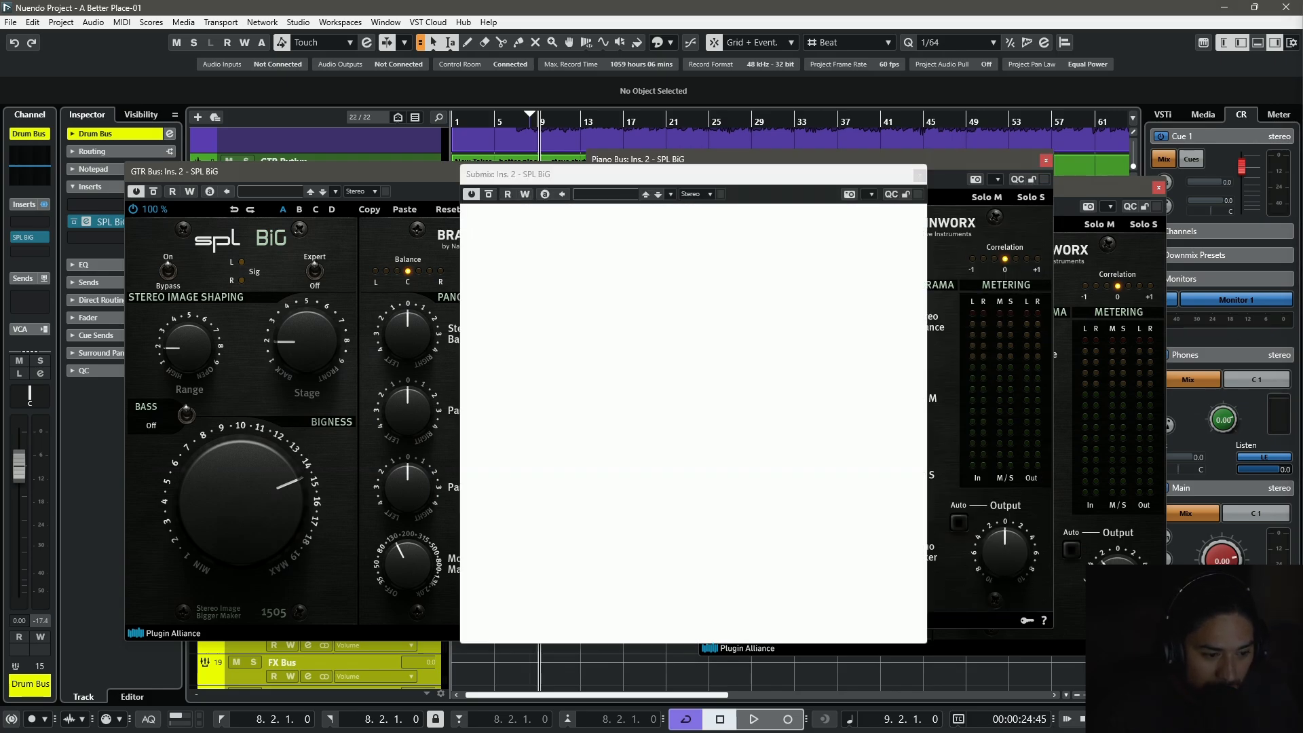
Play the song from bar 9 while toggling bypass on all SPL BiG instances together to compare the mix.
key(ctrl+w)
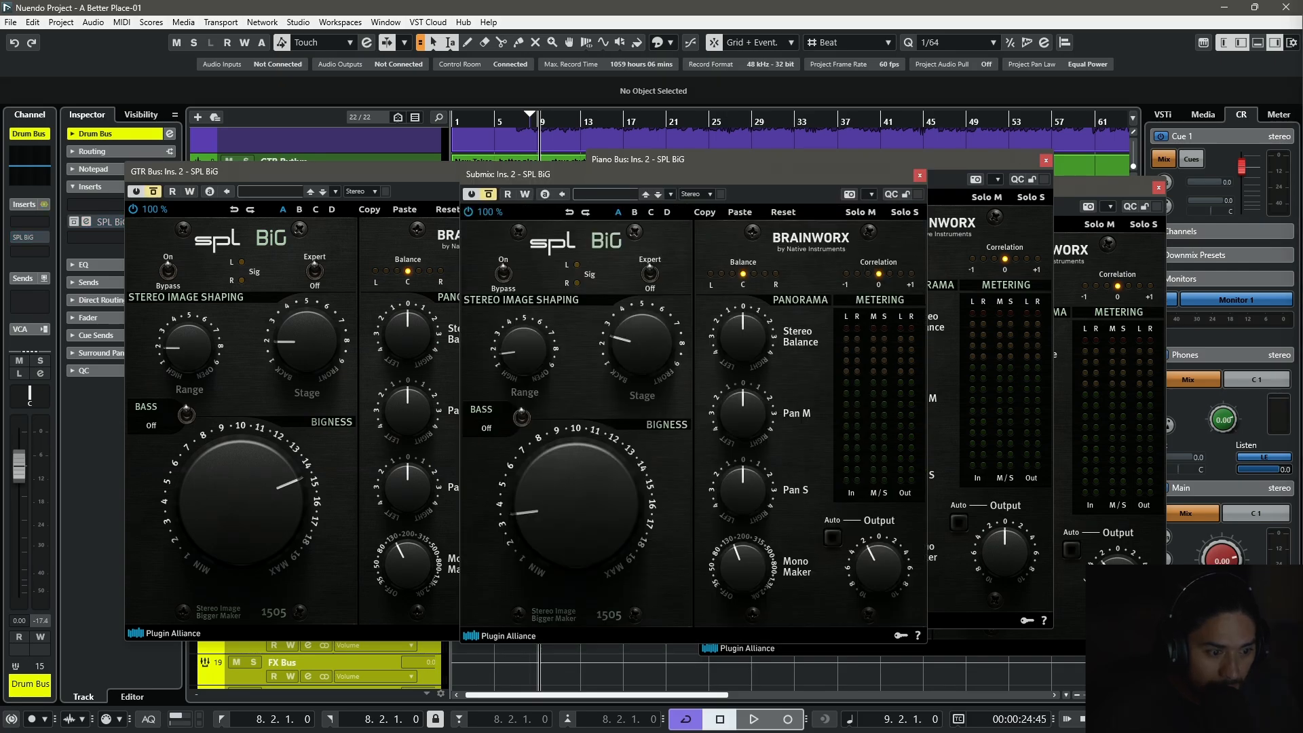
key(b)
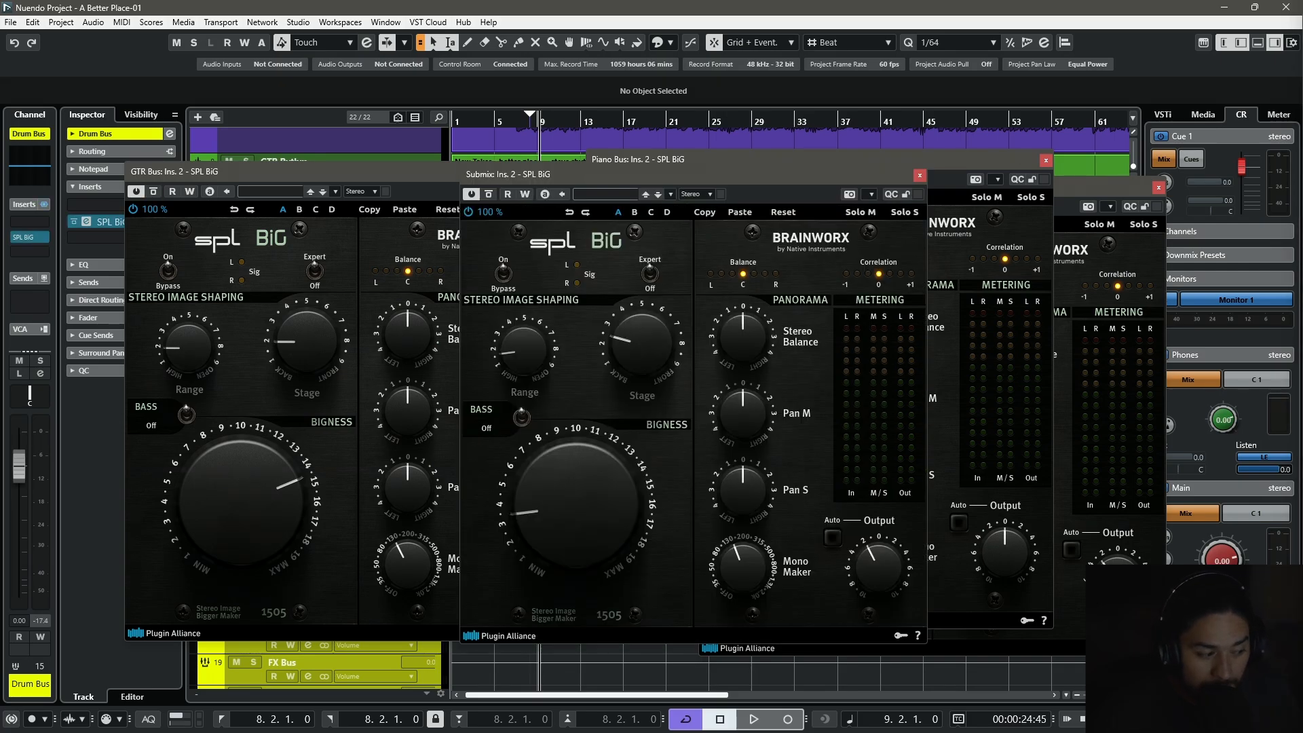
key(b)
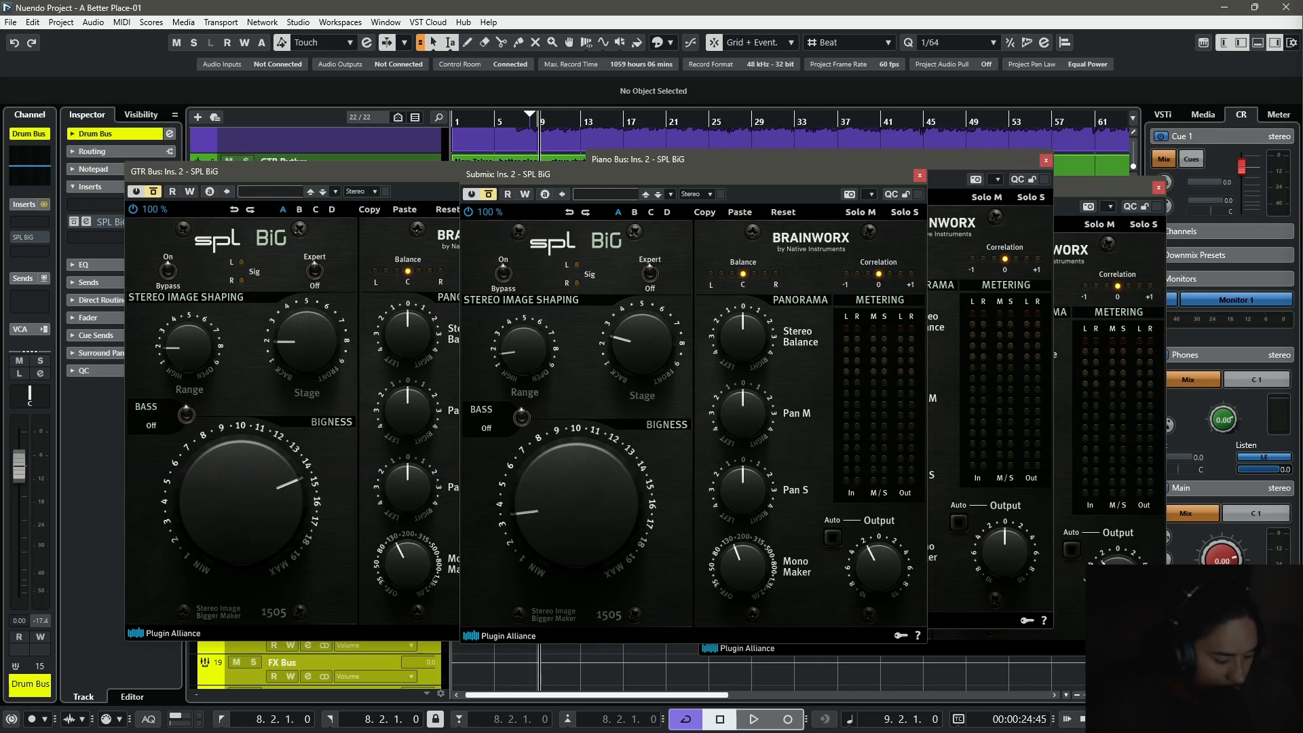
key(space)
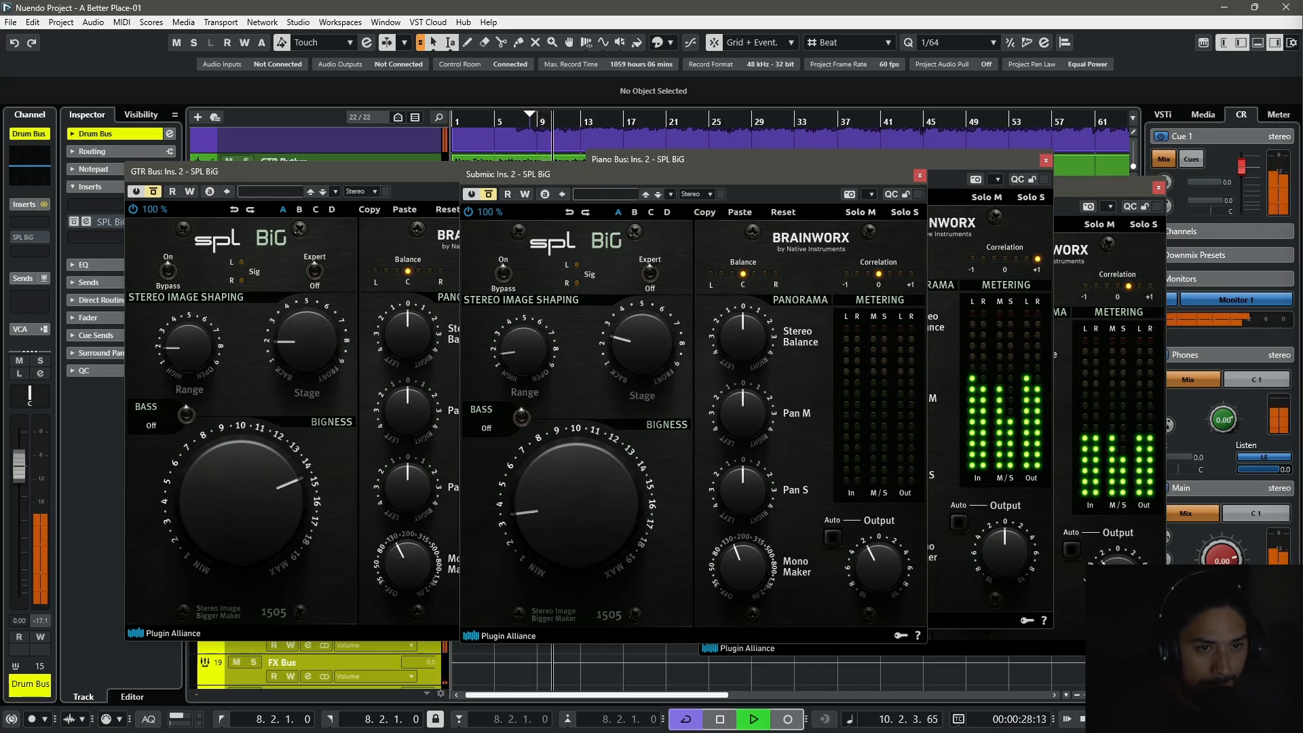
key(b)
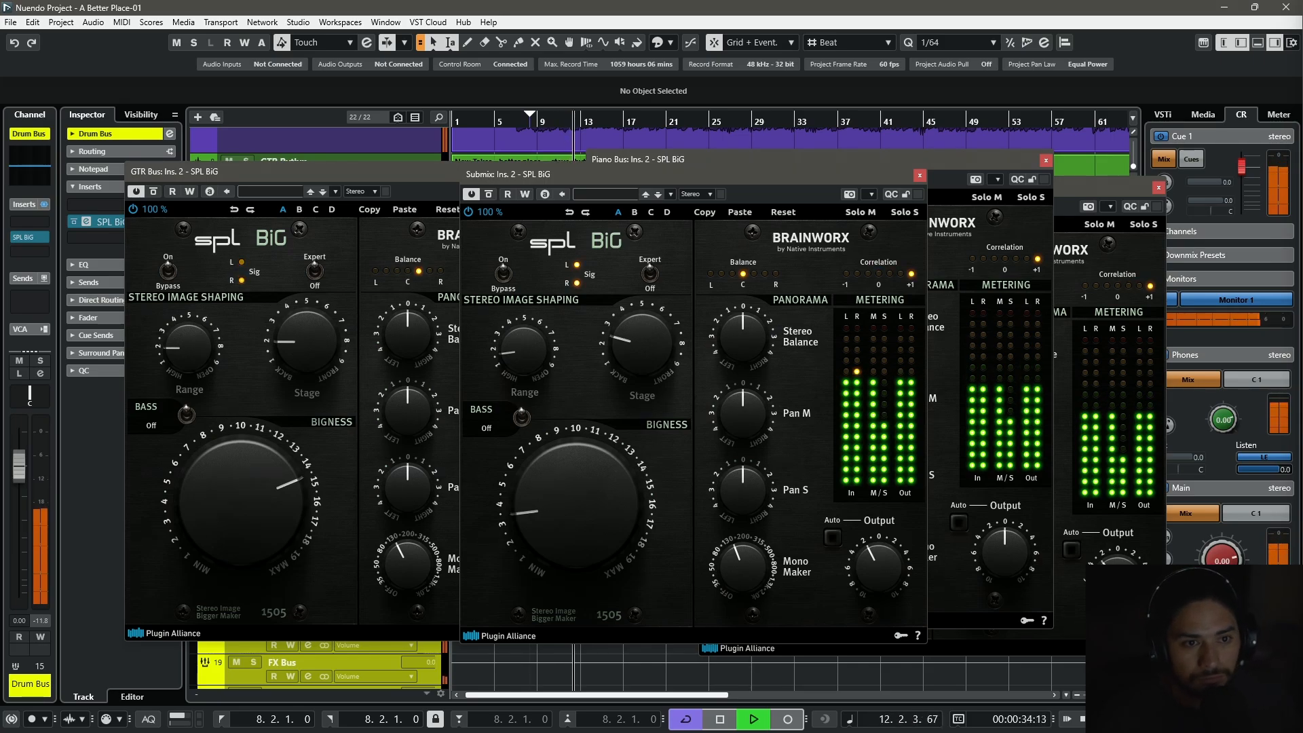
key(b)
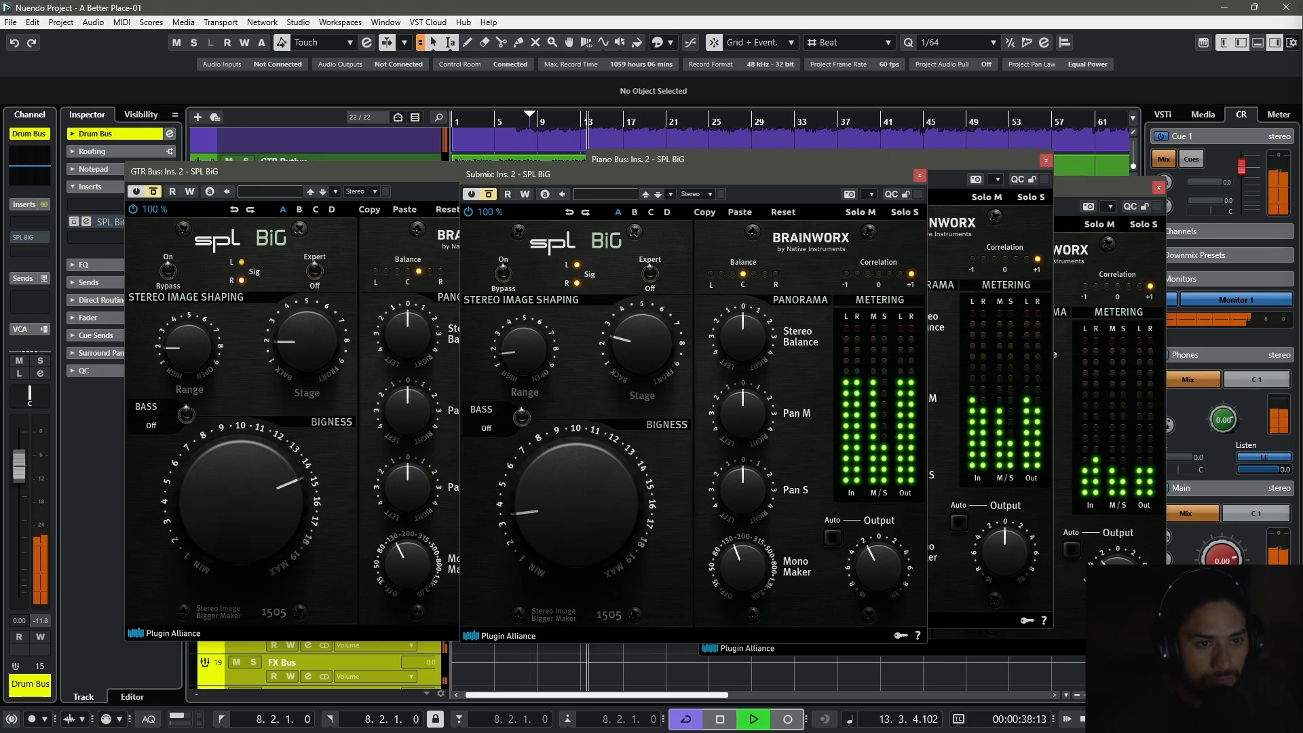
key(b)
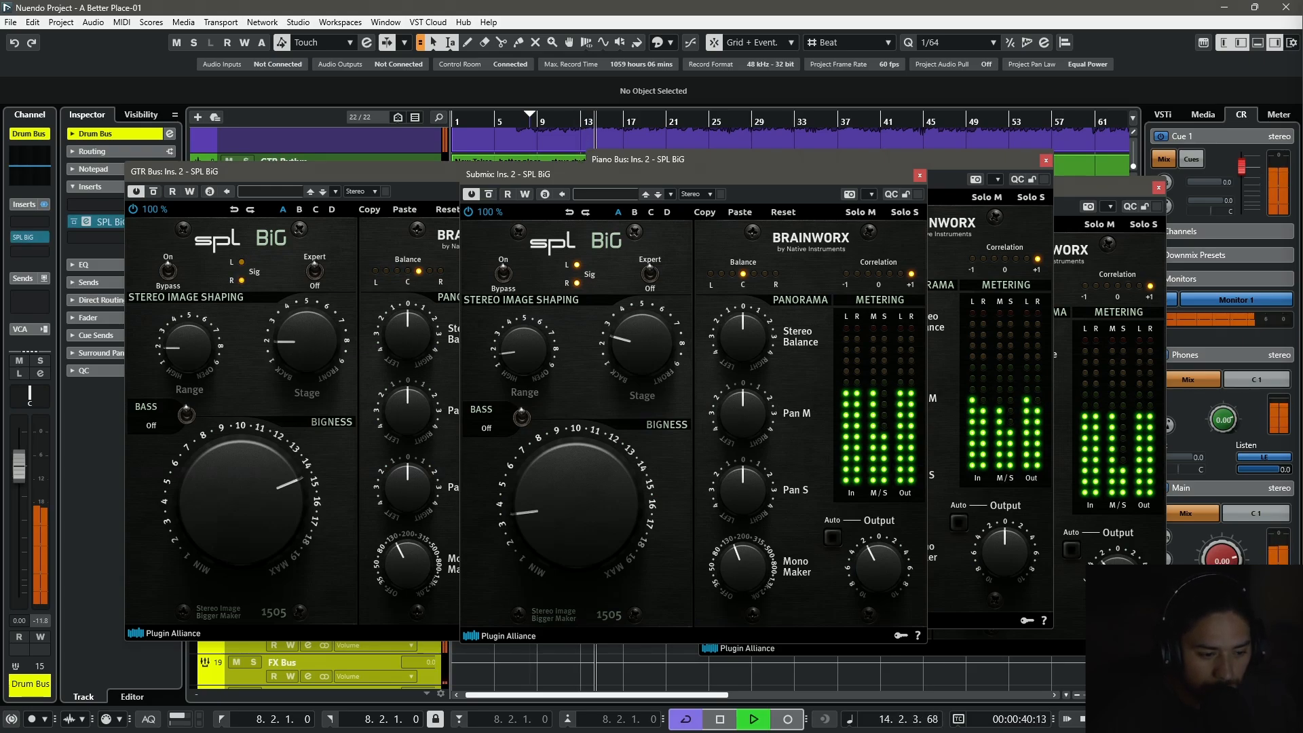
Lower the Submix SPL BiG output to -2.6 dB and compare the linked instances with and without bypass before stopping playback.
mouse_move(886, 584)
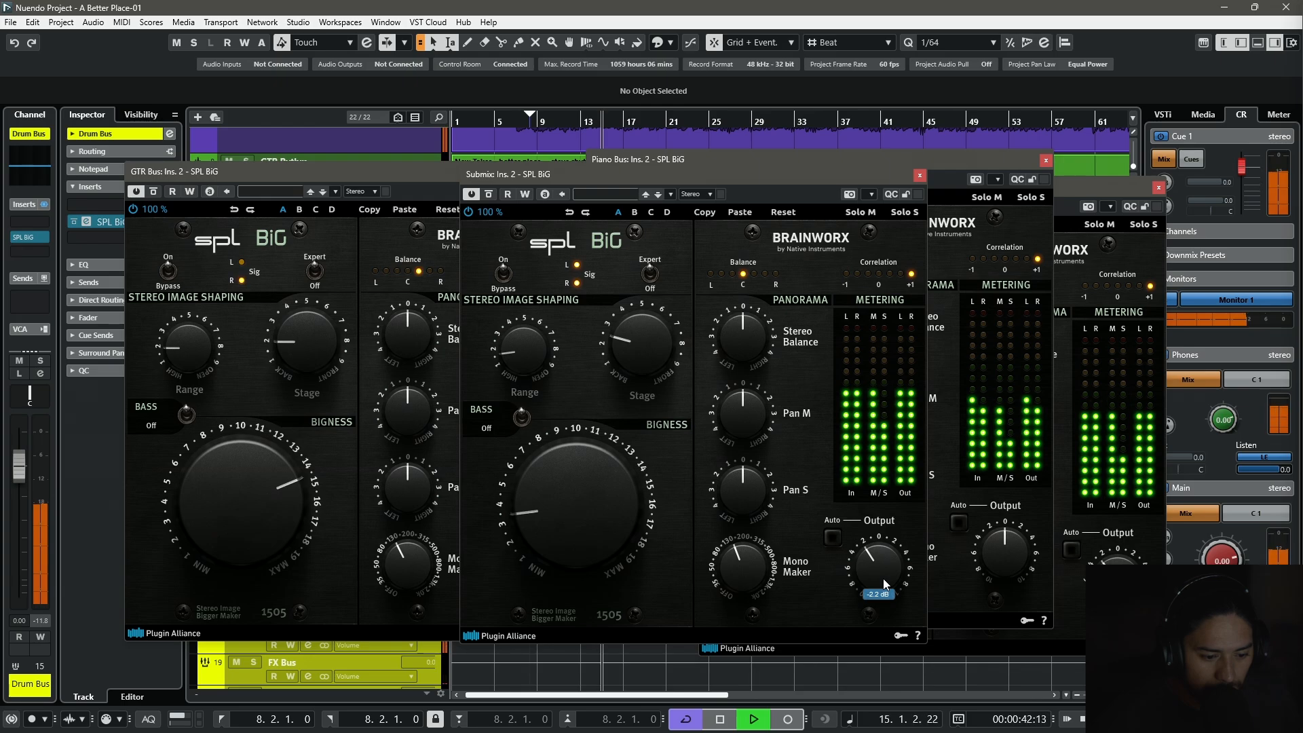
scroll(886, 584, down, 2)
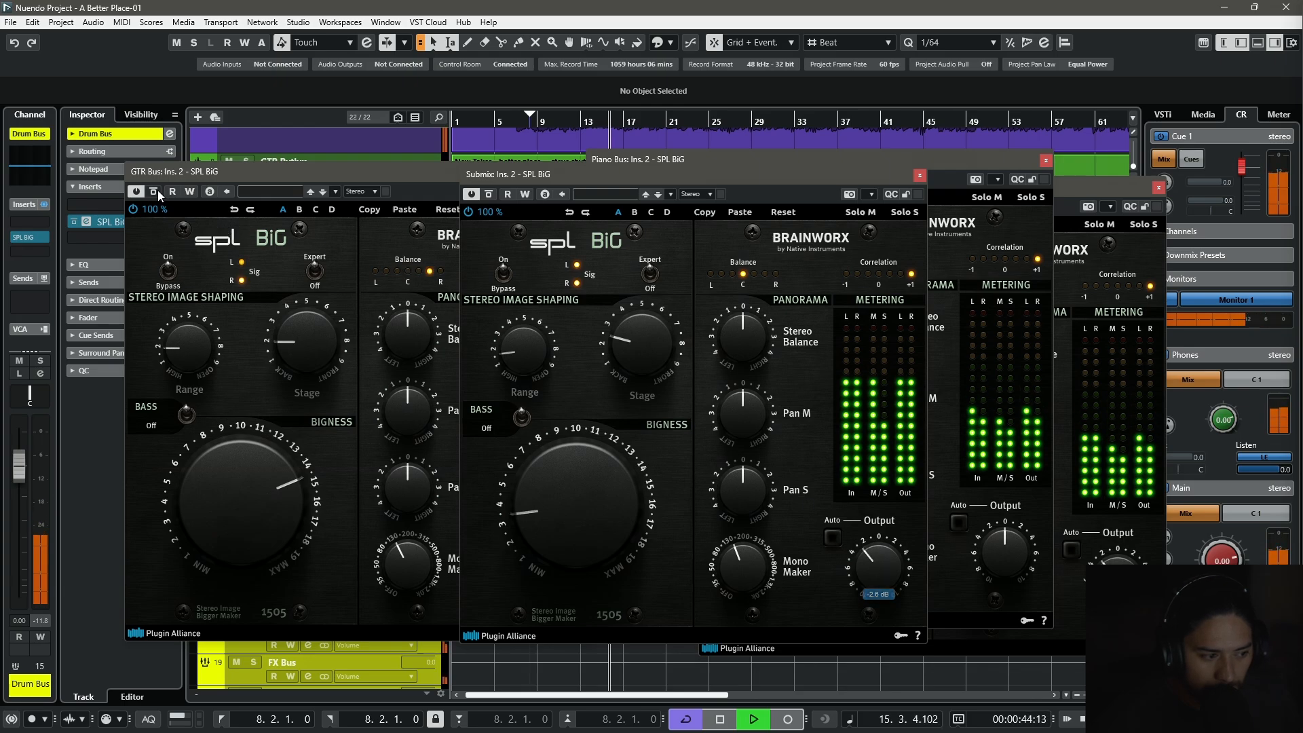
click(155, 192)
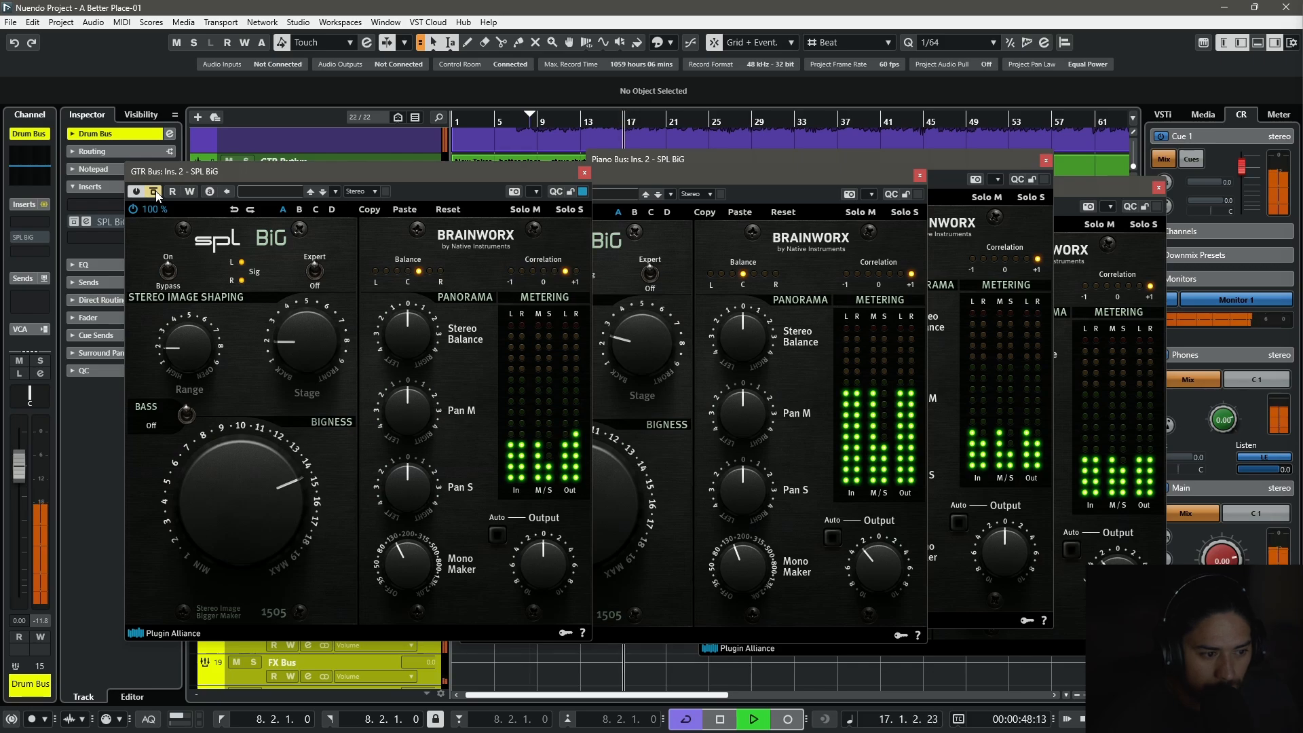
click(155, 192)
key(space)
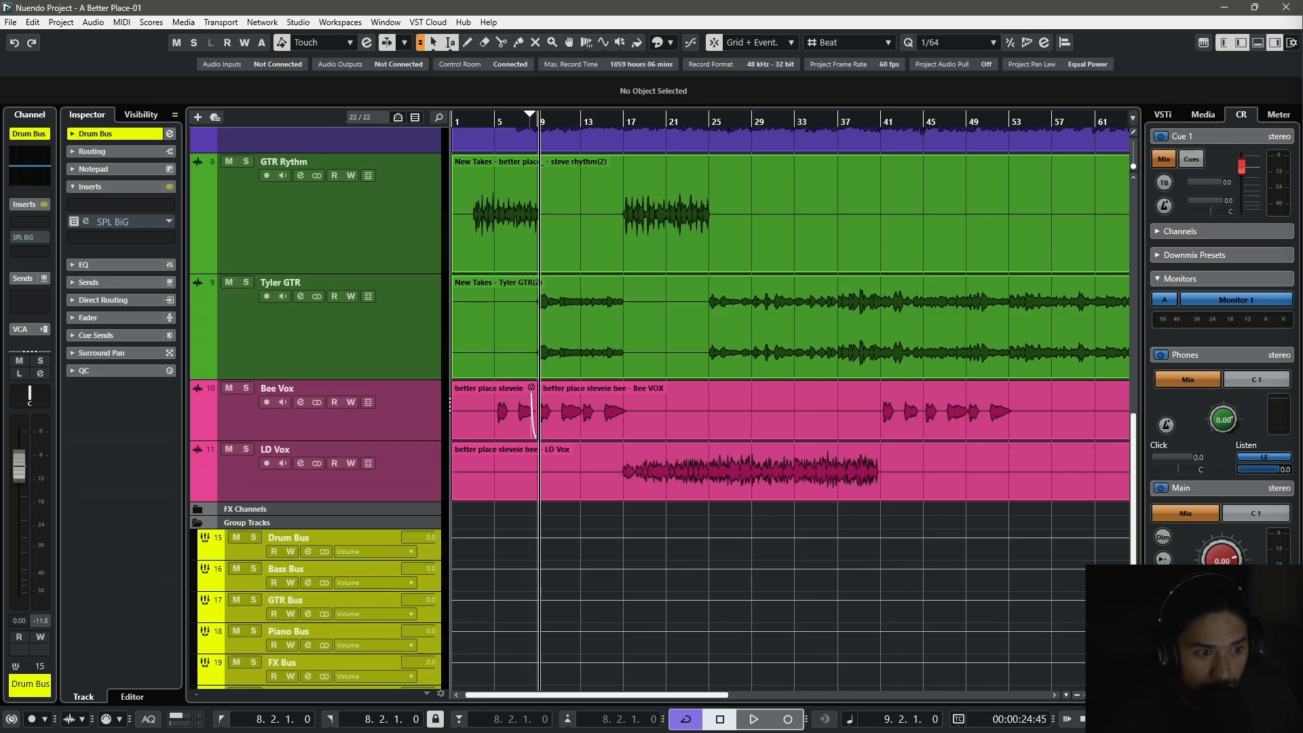
Solo the Drum Bus and open its SPL BiG insert on setting B, placing the window over the middle of the project.
key(s)
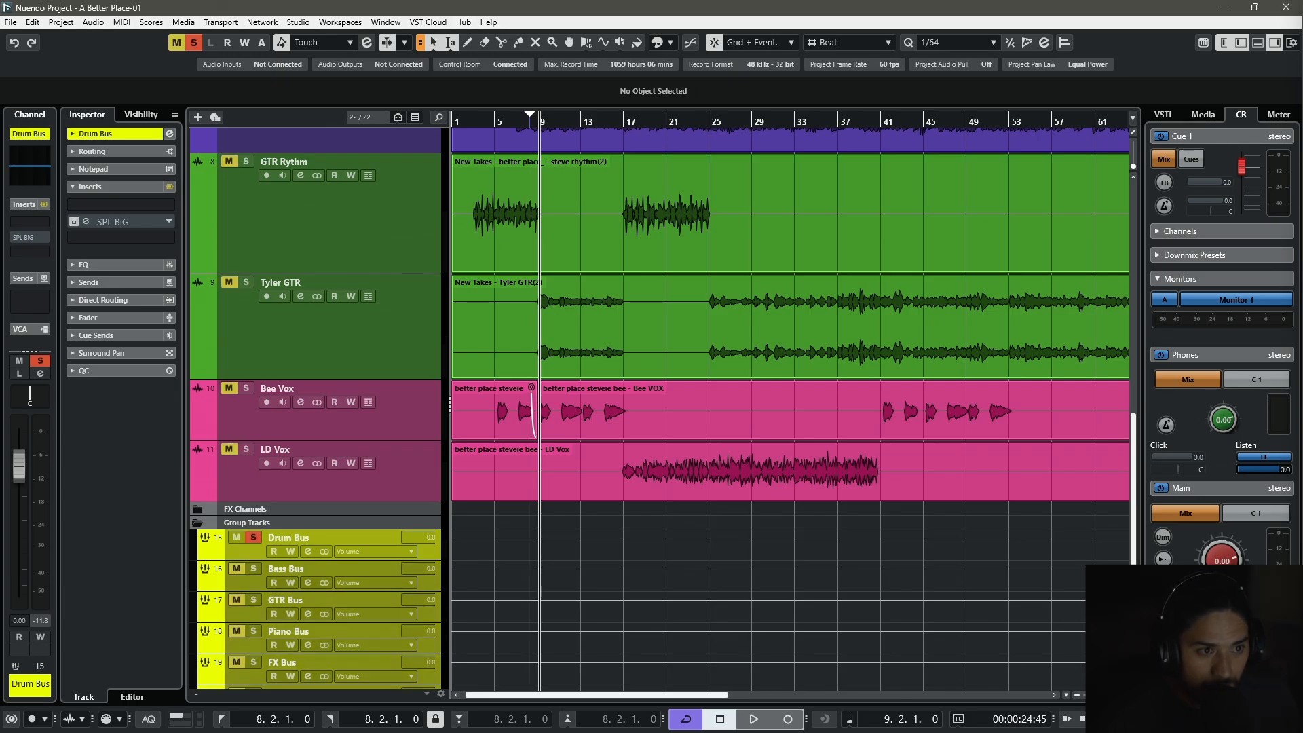
click(86, 221)
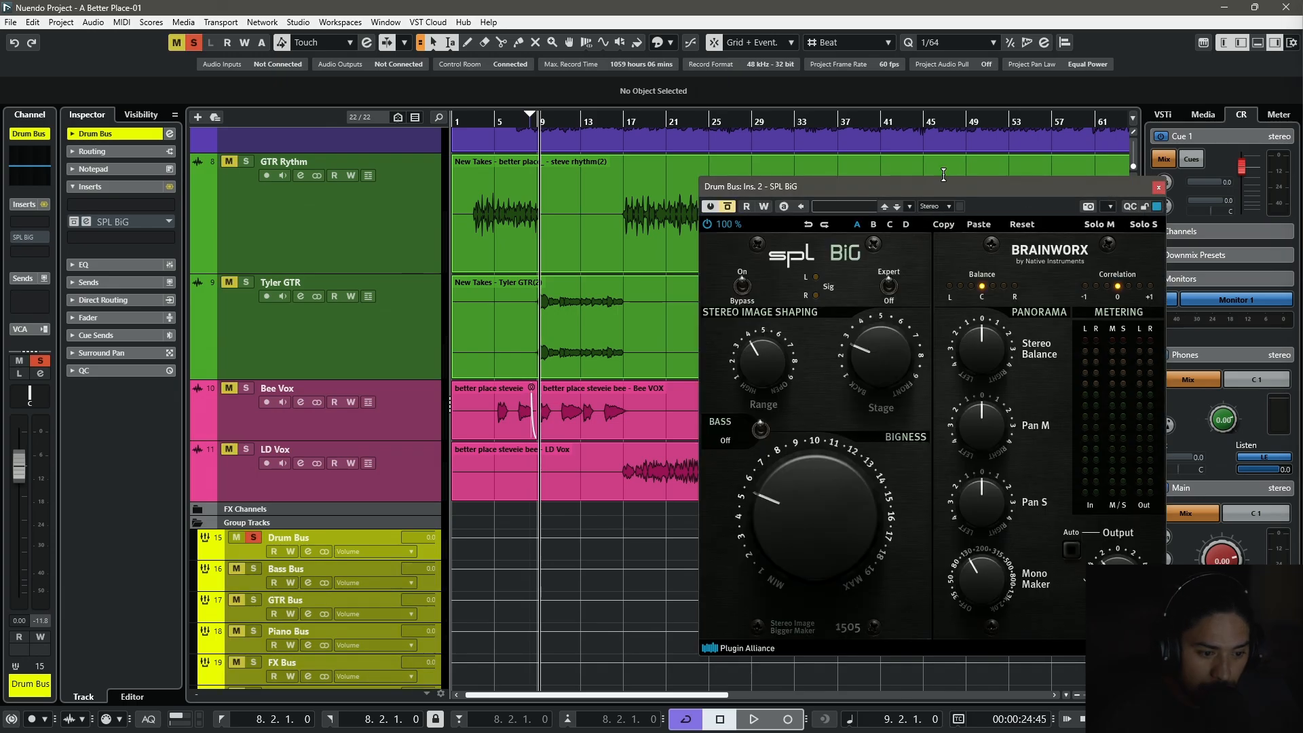
drag(896, 184, 672, 144)
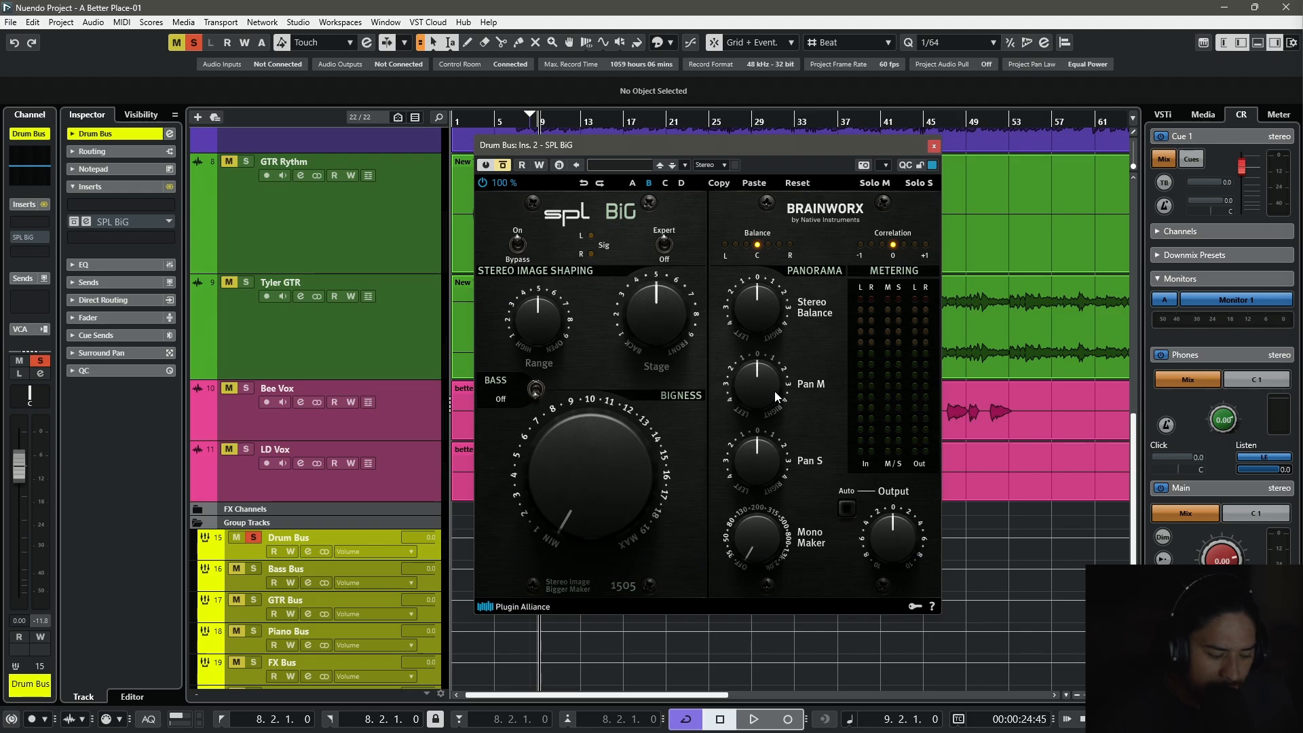
Play the soloed drums from about bar 31 and take the Drum Bus SPL BiG out of bypass.
key(space)
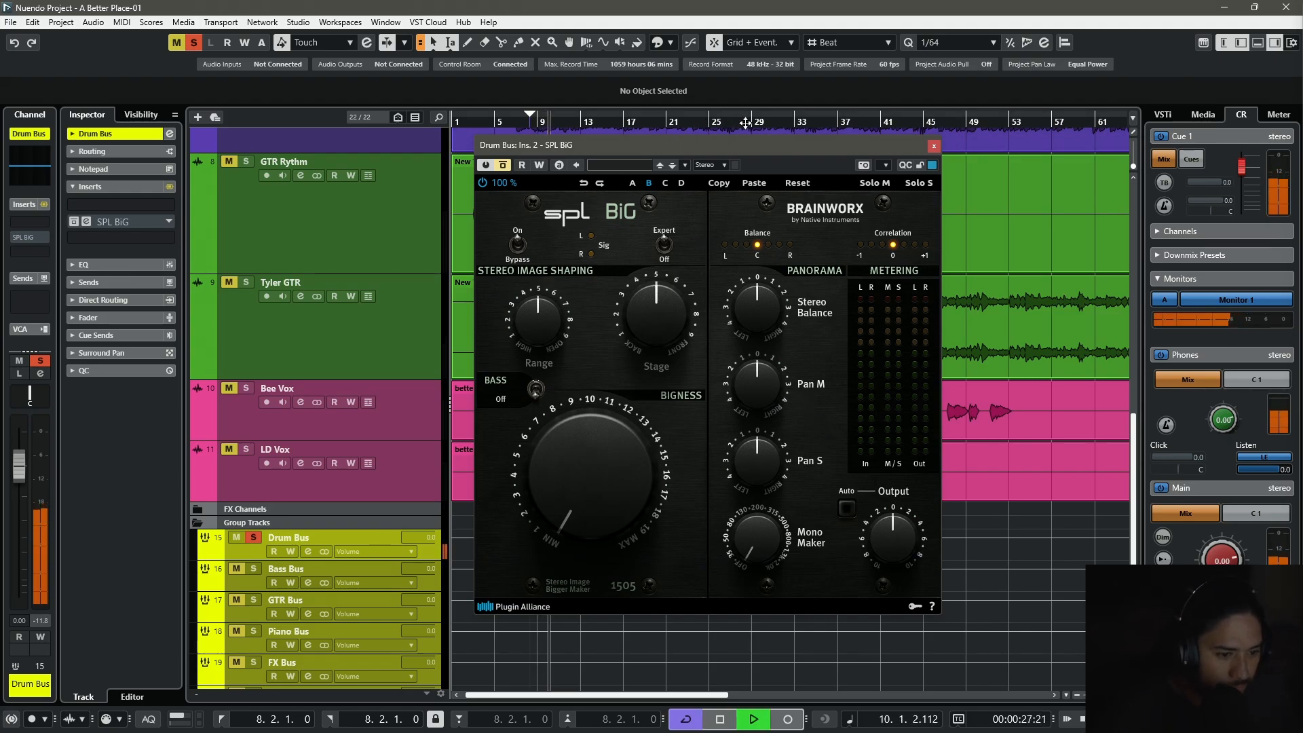
key(space)
click(778, 119)
key(space)
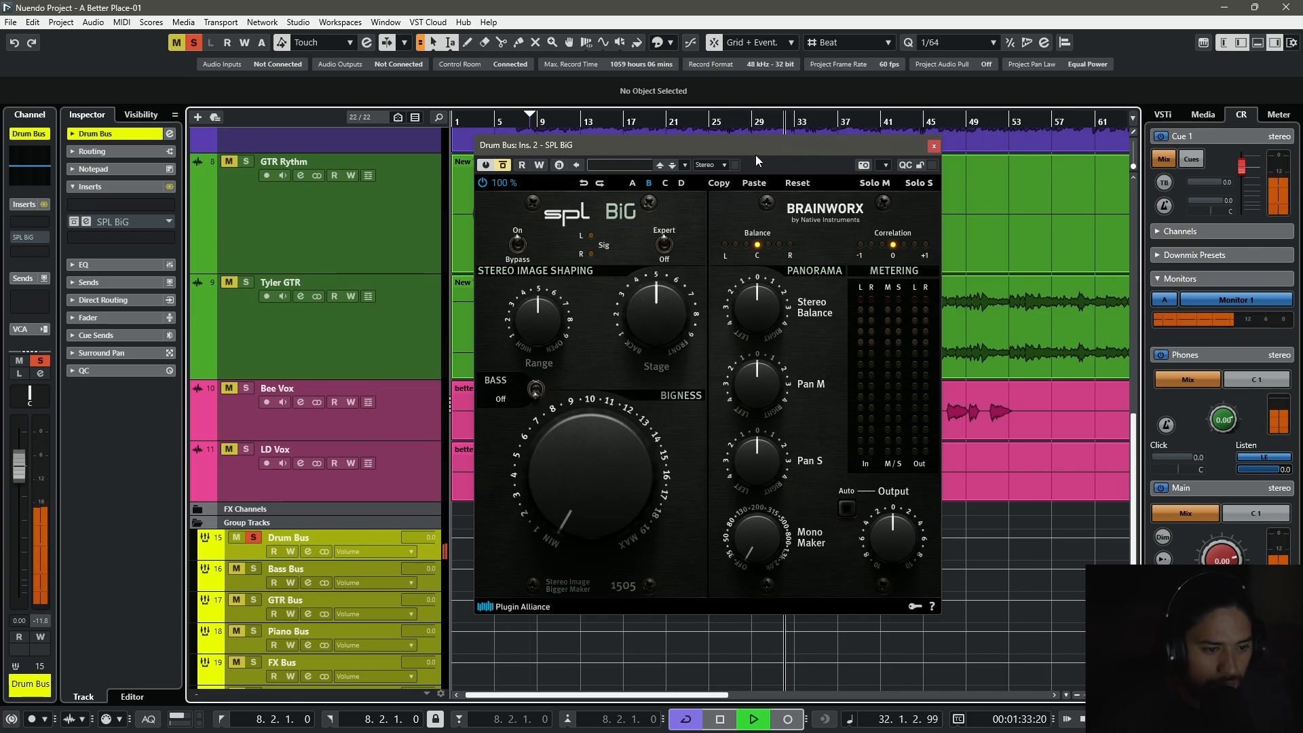
click(503, 165)
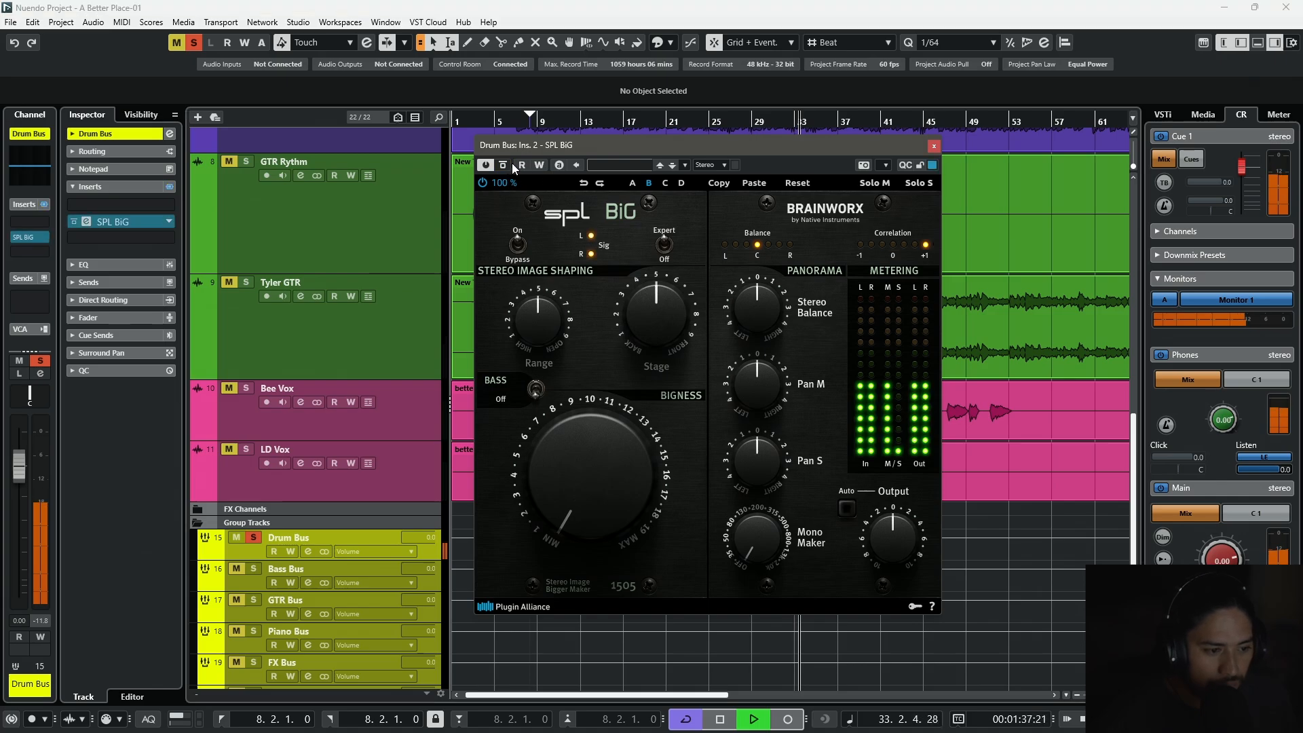
key(space)
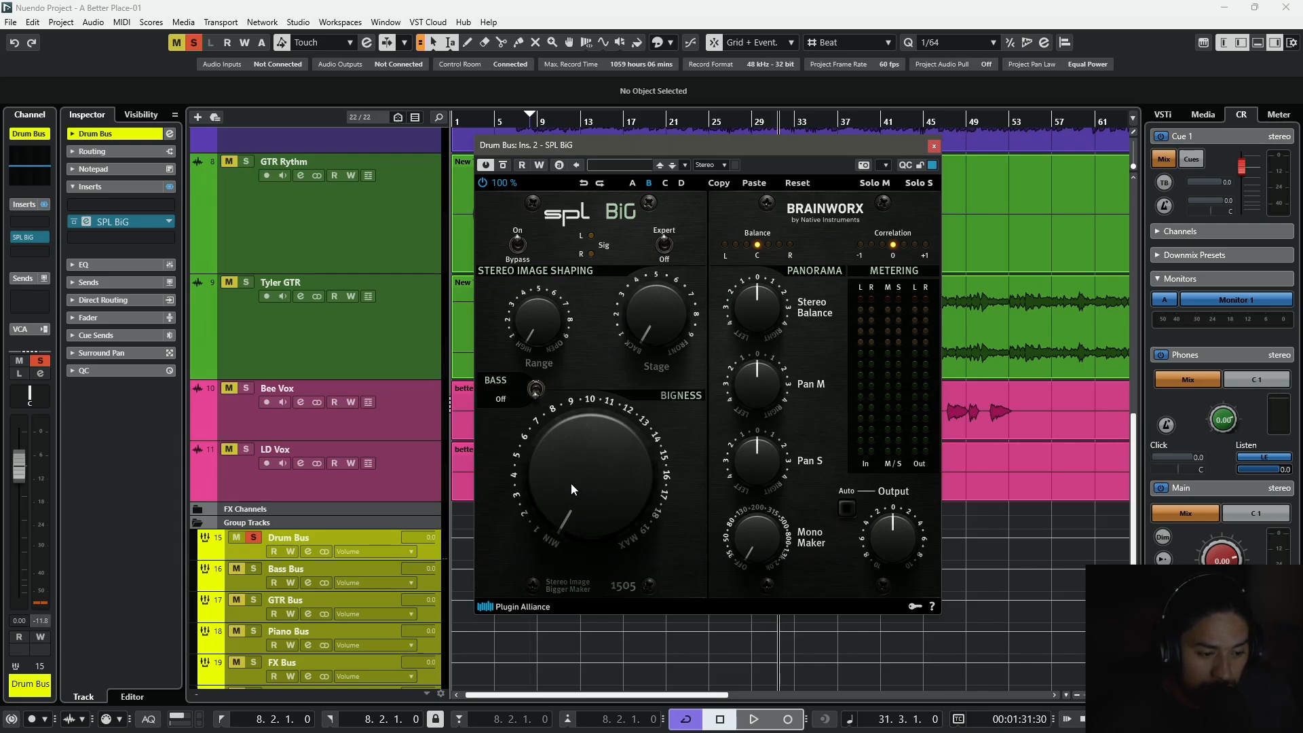
Turn the Drum Bus Bigness up to maximum during playback and compare it with the bypassed sound.
key(space)
drag(568, 510, 597, 310)
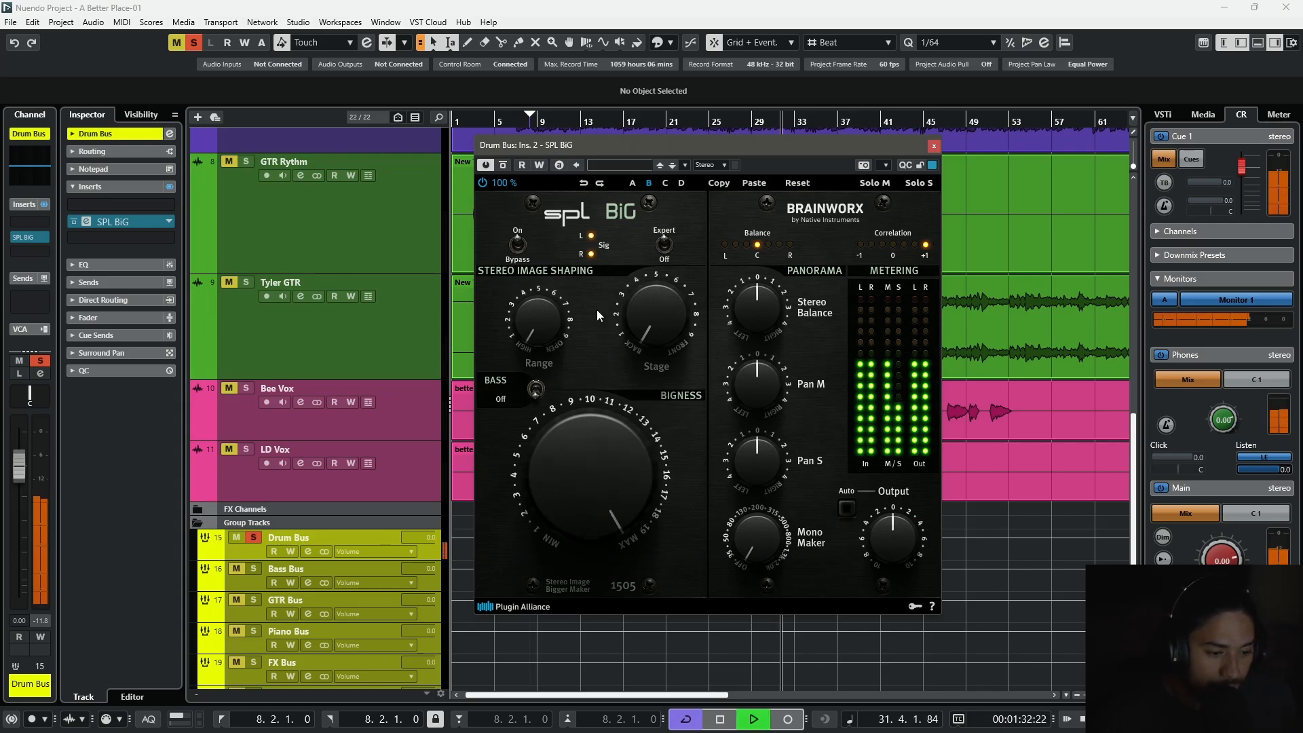
click(503, 166)
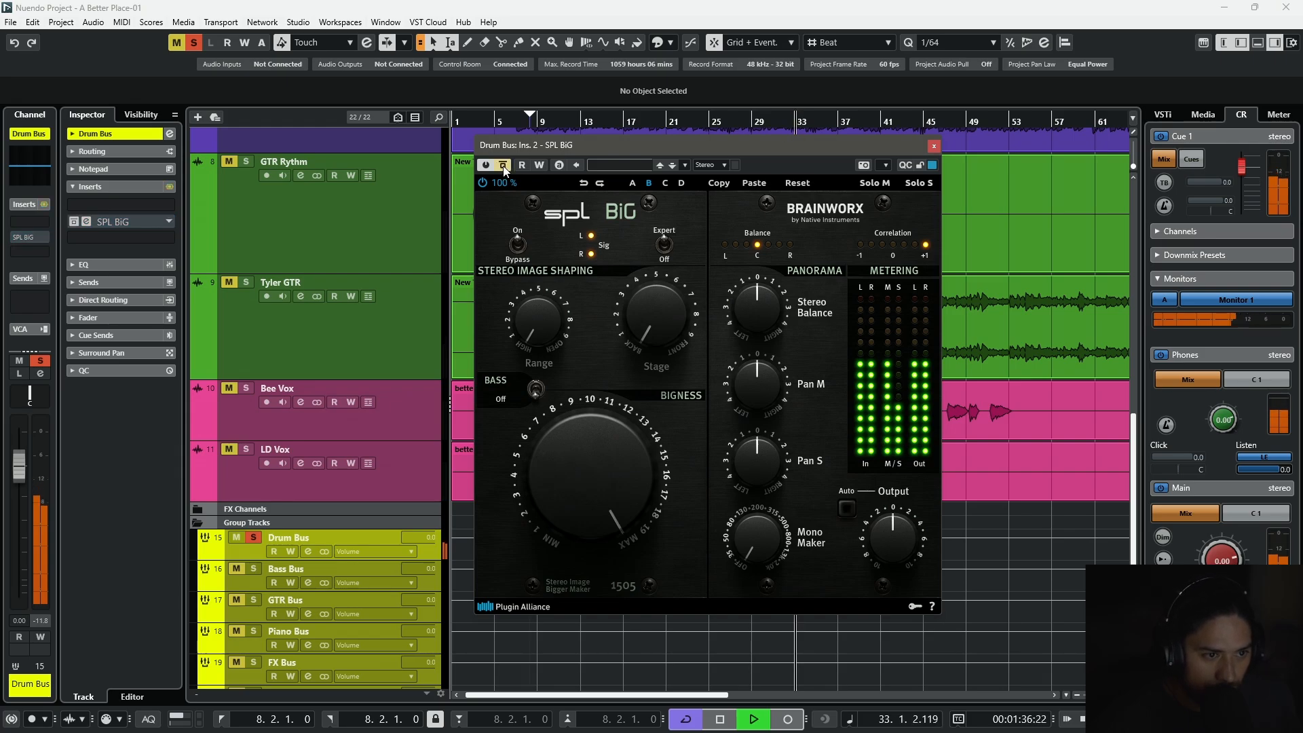
click(503, 165)
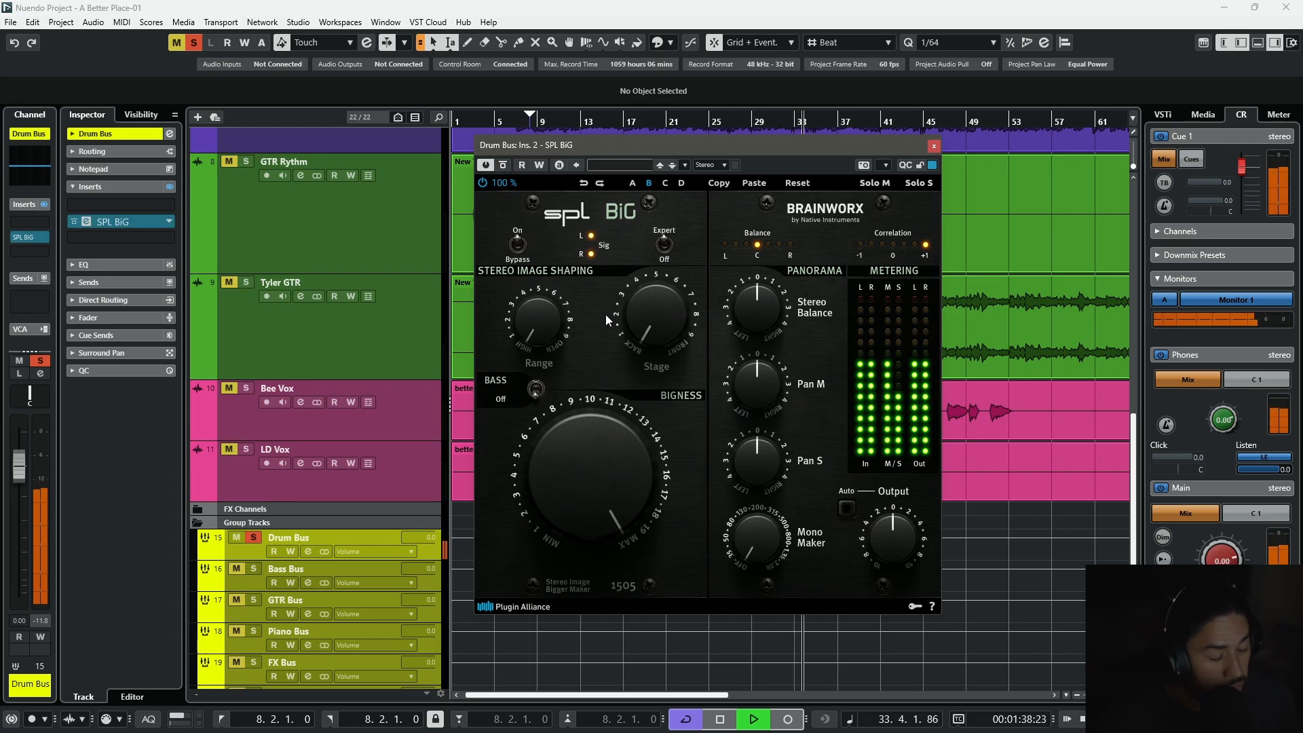
key(space)
Audition the extremes of Stage and Range on the drums, then settle both controls at about 2.
key(space)
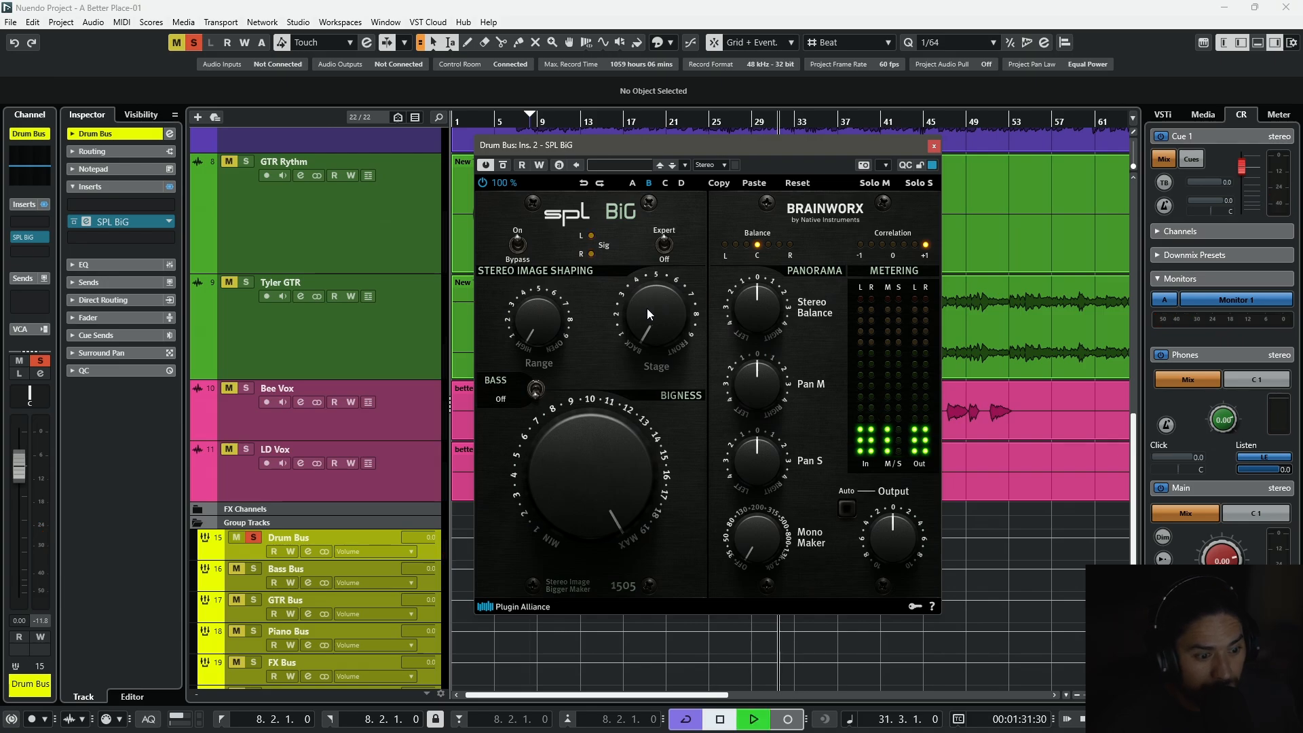
drag(650, 328, 670, 236)
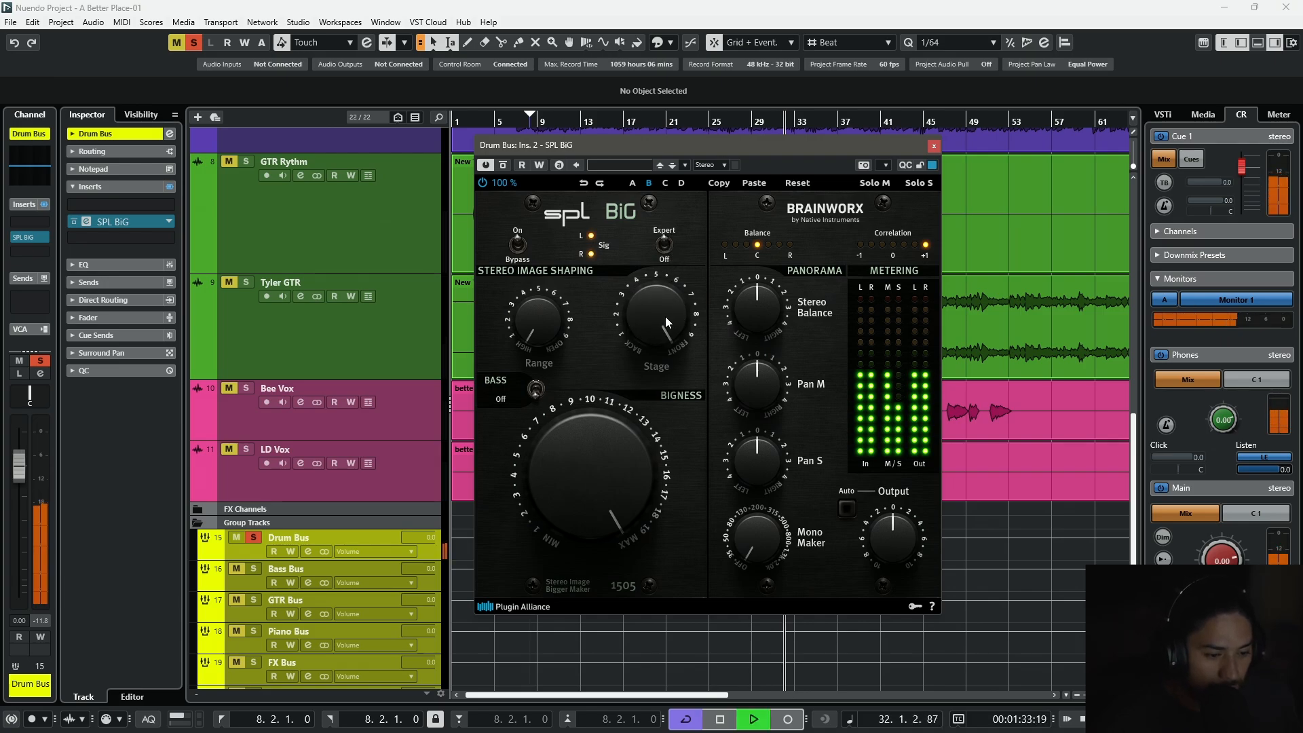
drag(653, 342, 665, 213)
click(577, 161)
drag(645, 355, 642, 369)
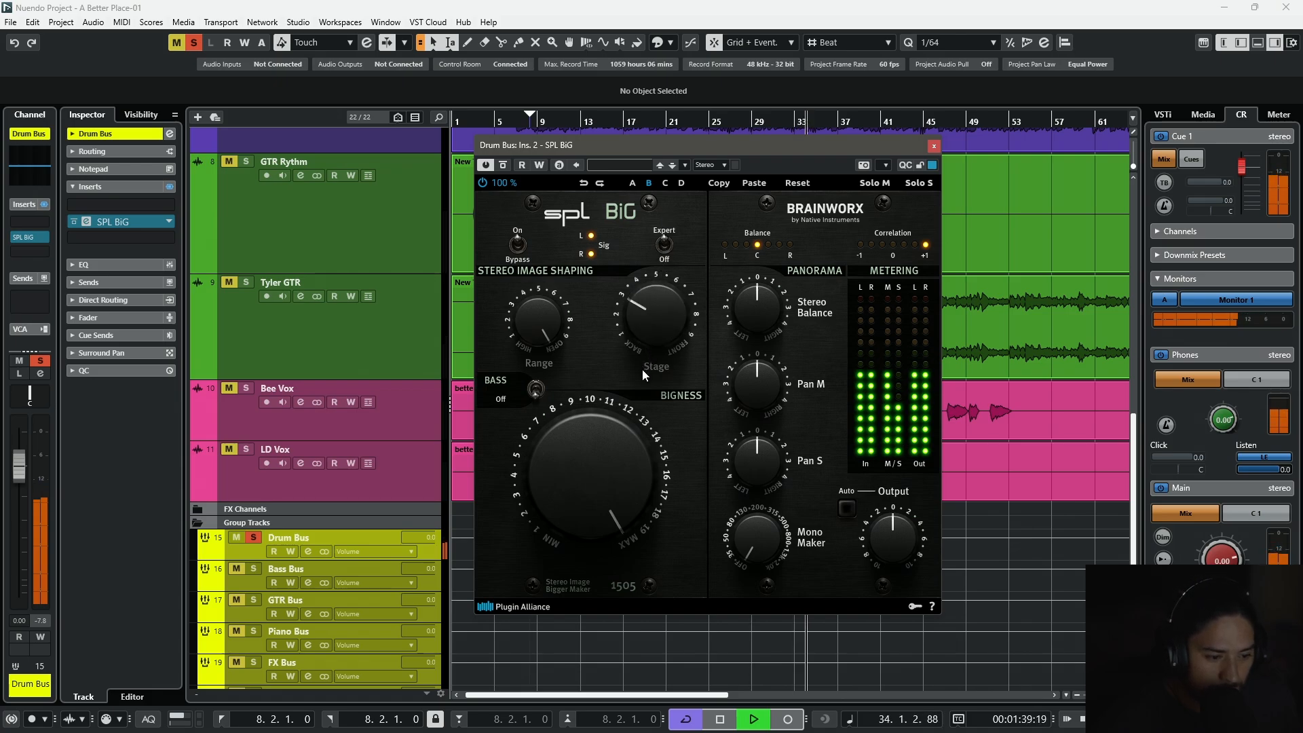
drag(544, 364, 544, 427)
drag(642, 338, 642, 349)
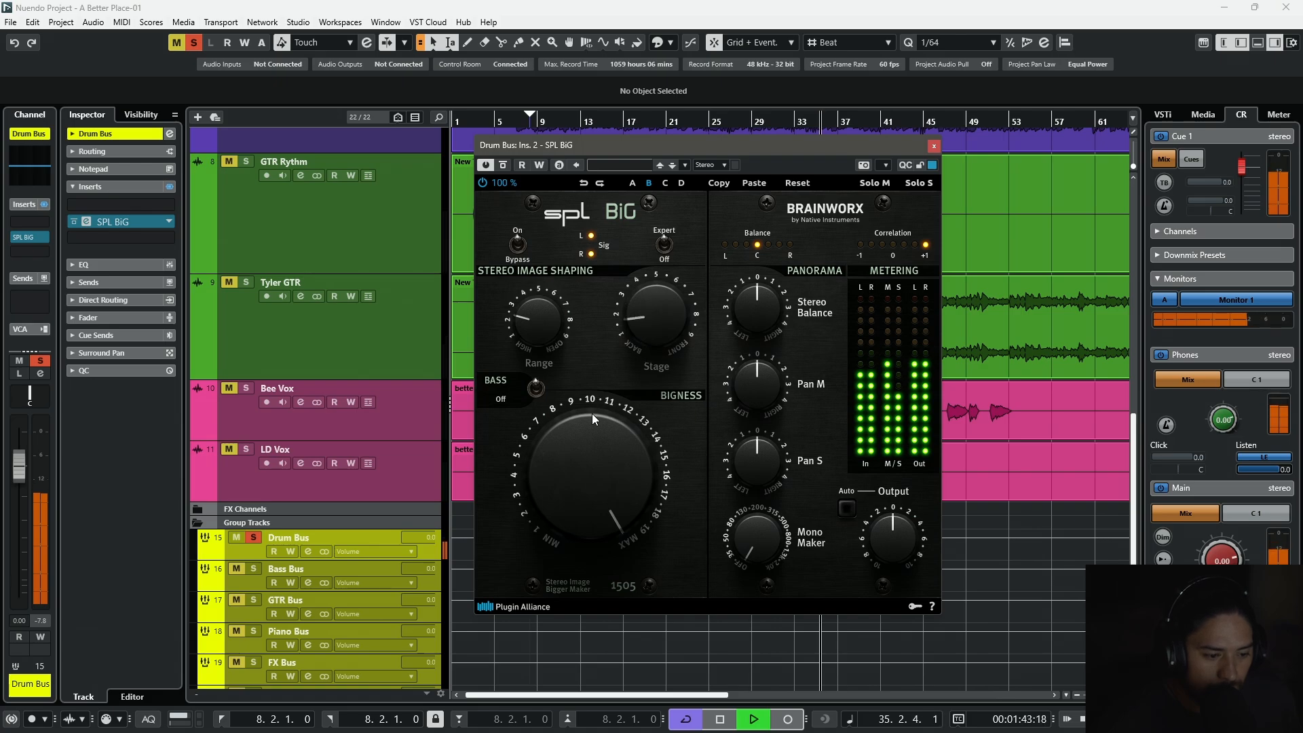
Set the drum Bigness to about 8 and raise the Mono Maker to about 128 Hz.
drag(592, 414, 597, 451)
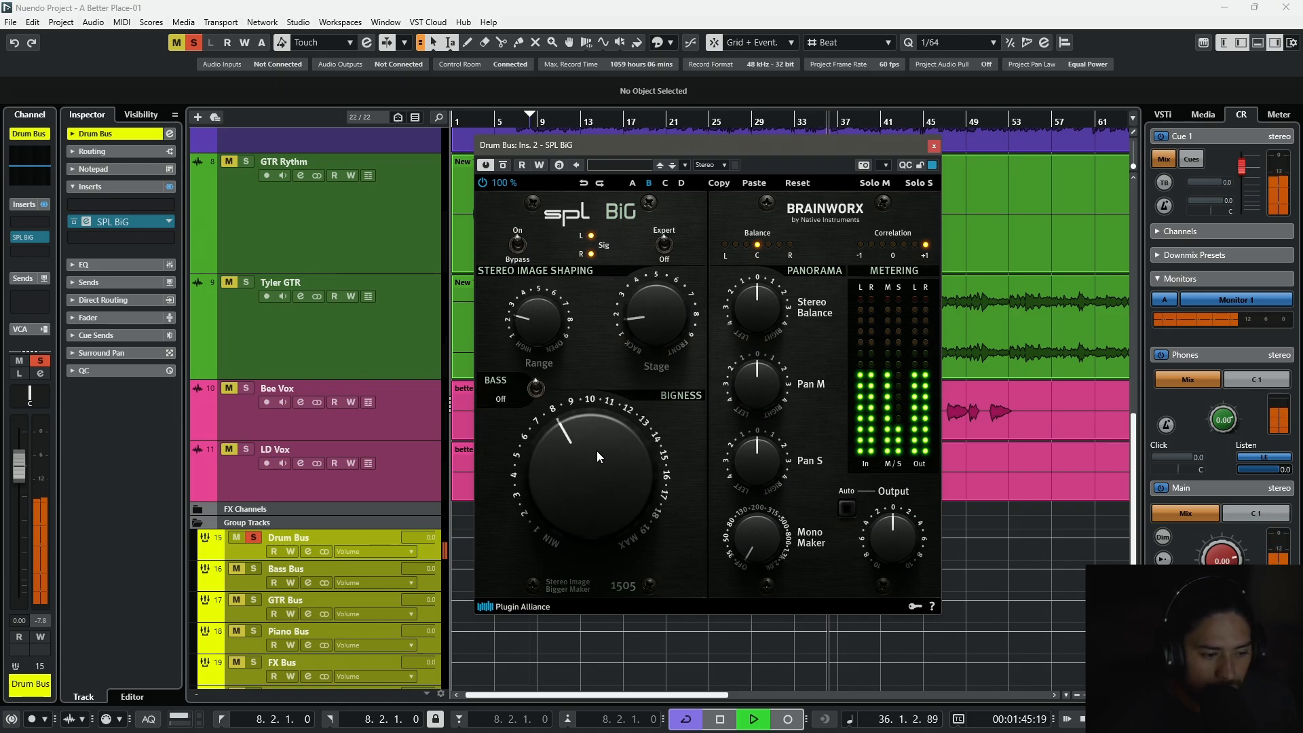
drag(730, 515, 774, 502)
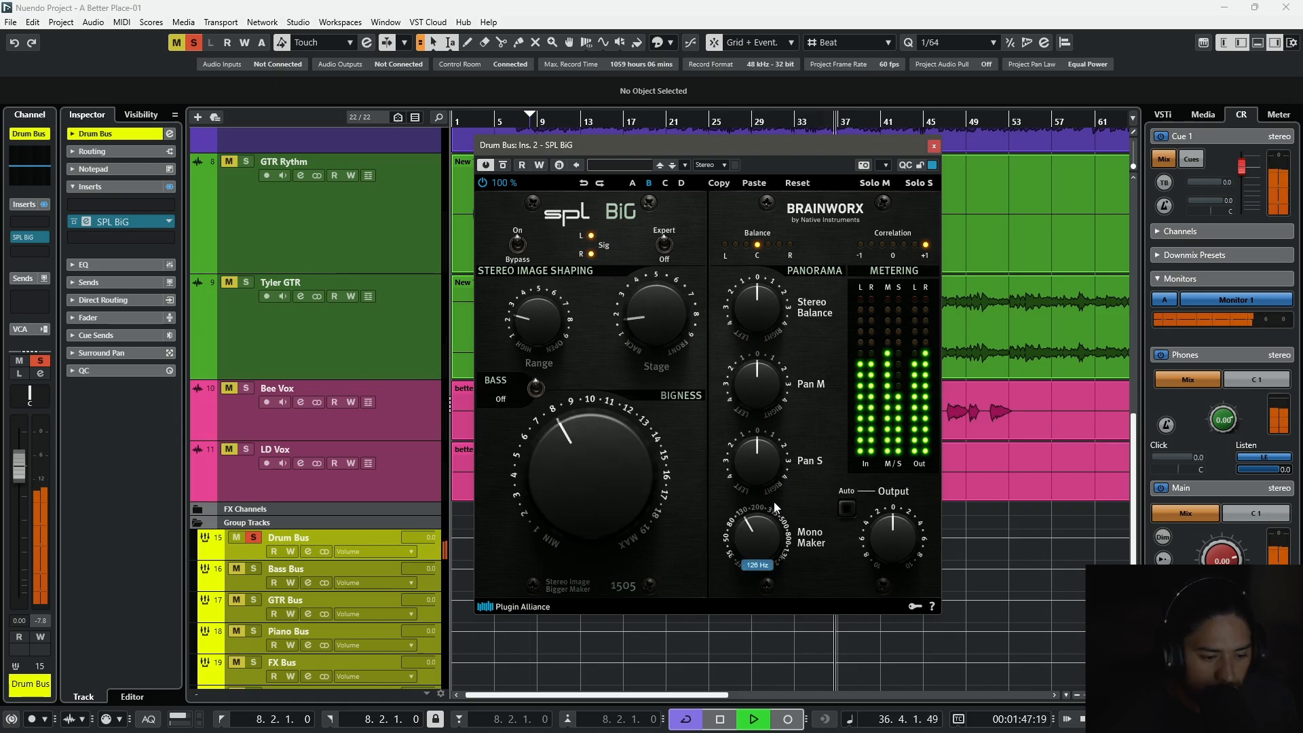
Compare the drums with SPL BiG bypassed and active, leaving it active, and stop playback.
click(503, 166)
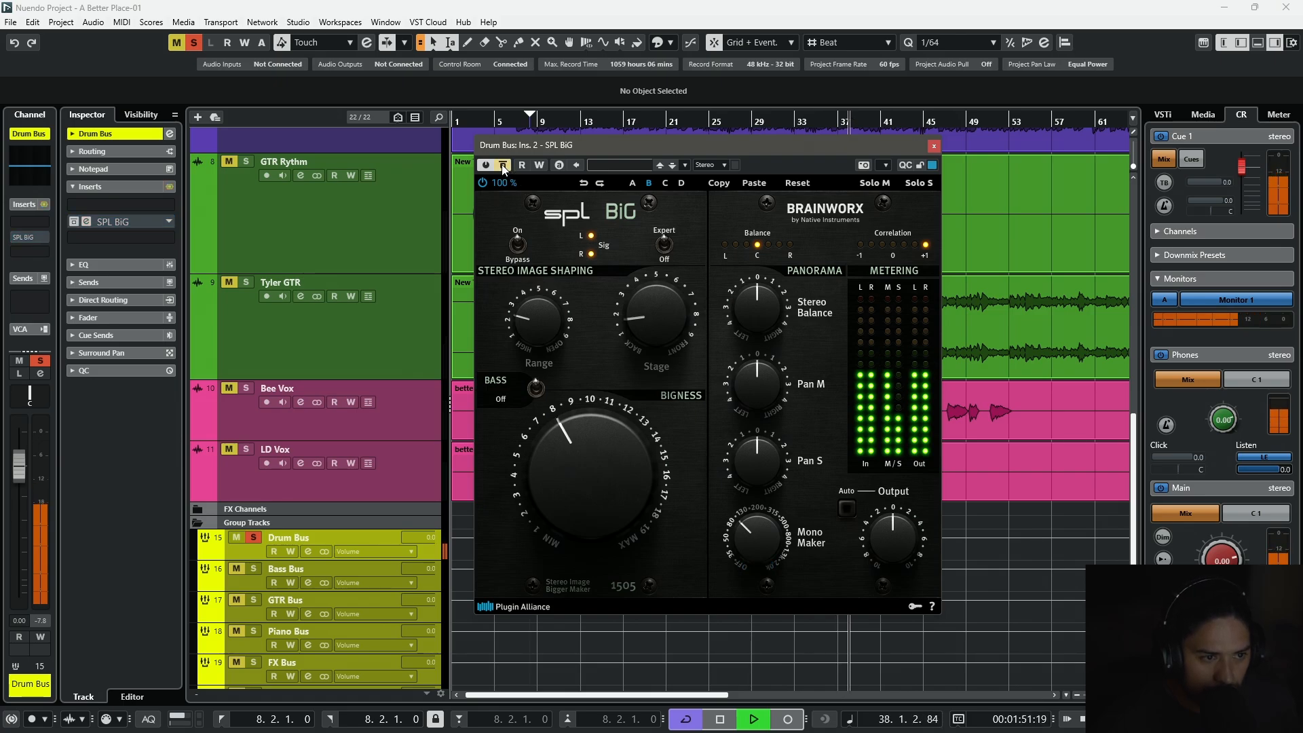
click(503, 166)
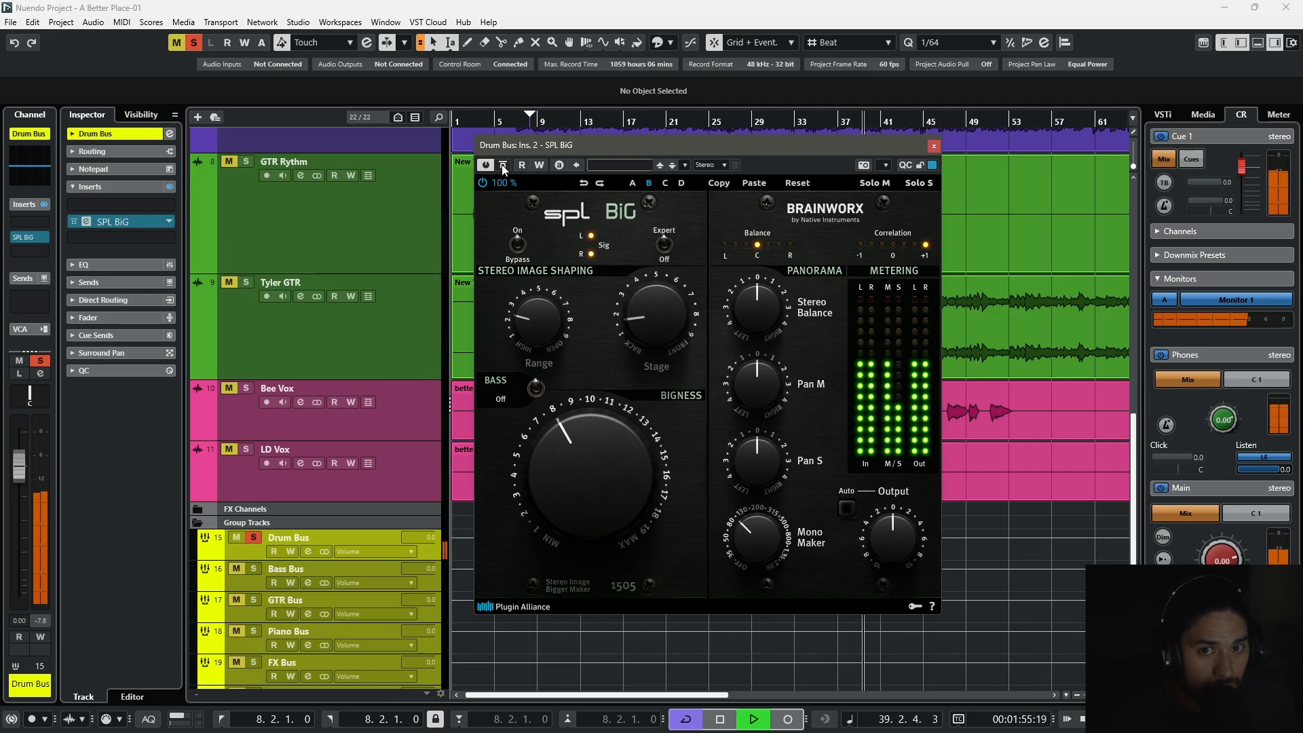
click(503, 165)
click(503, 165)
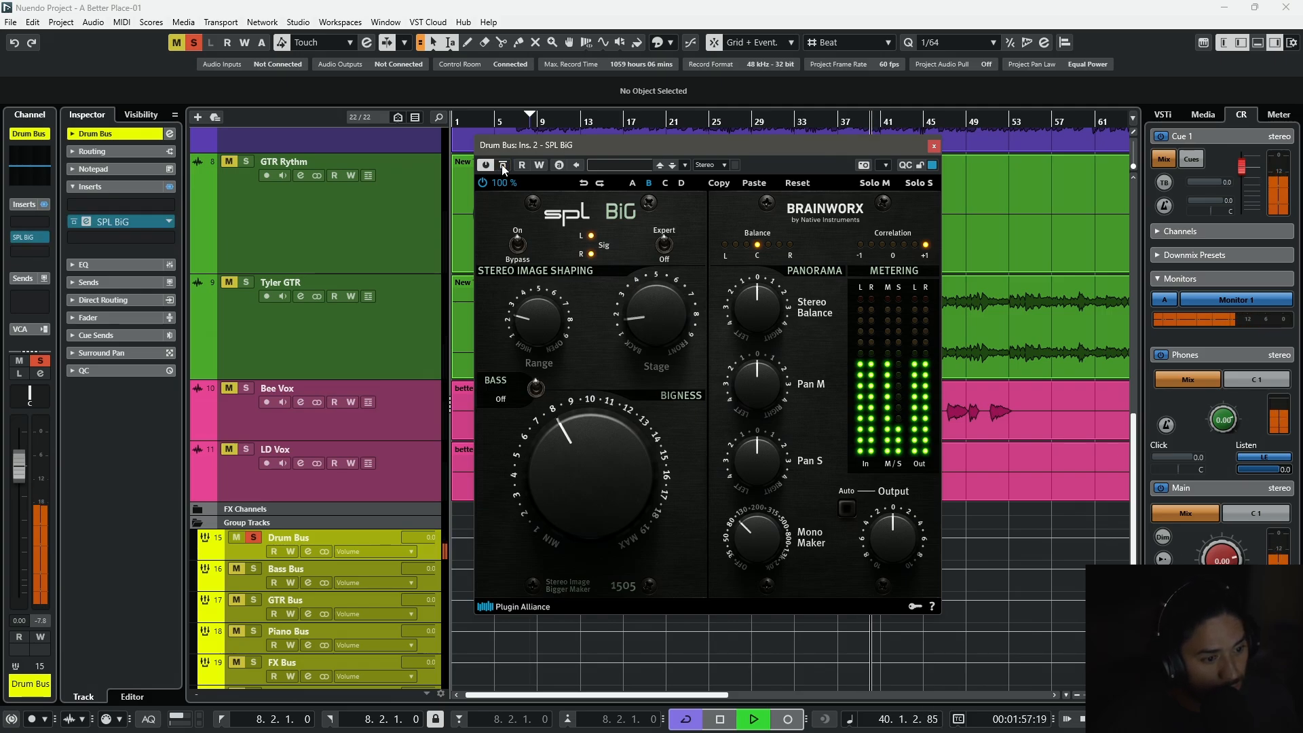
key(space)
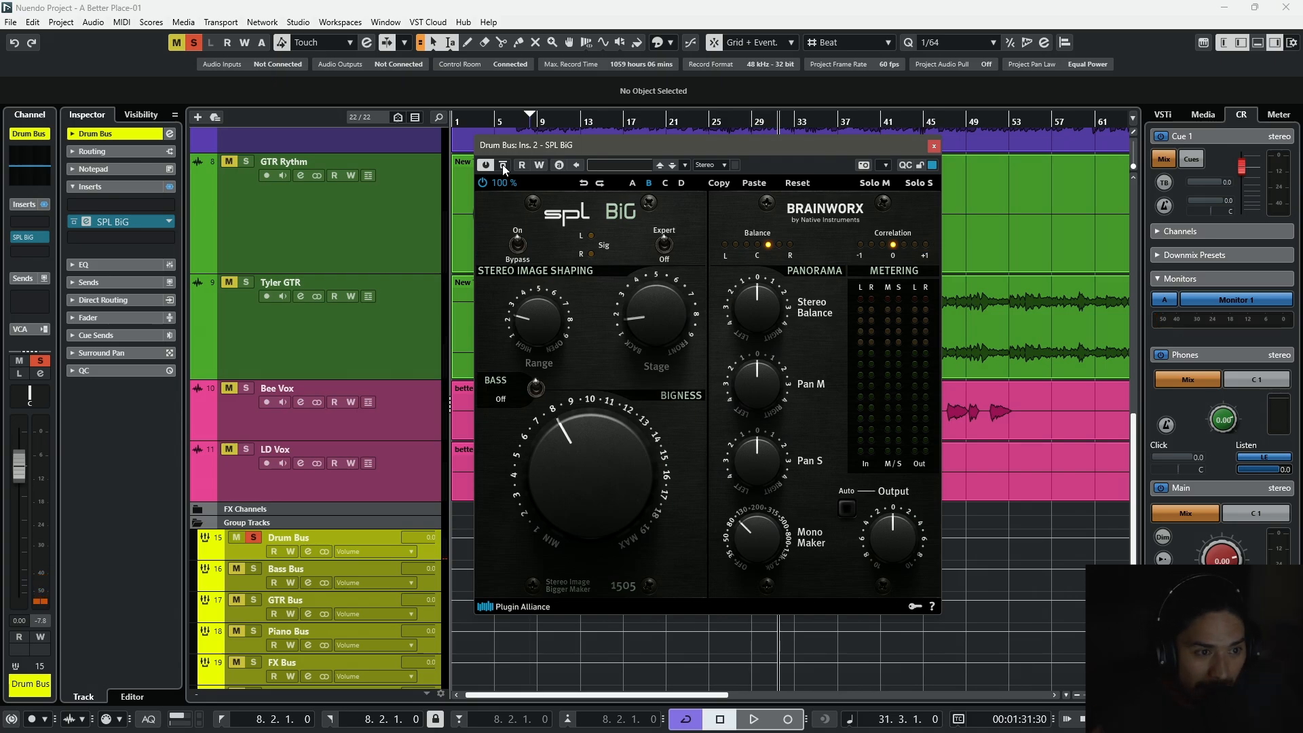
Open the MixConsole and focus the Drum Bus channel.
key(F3)
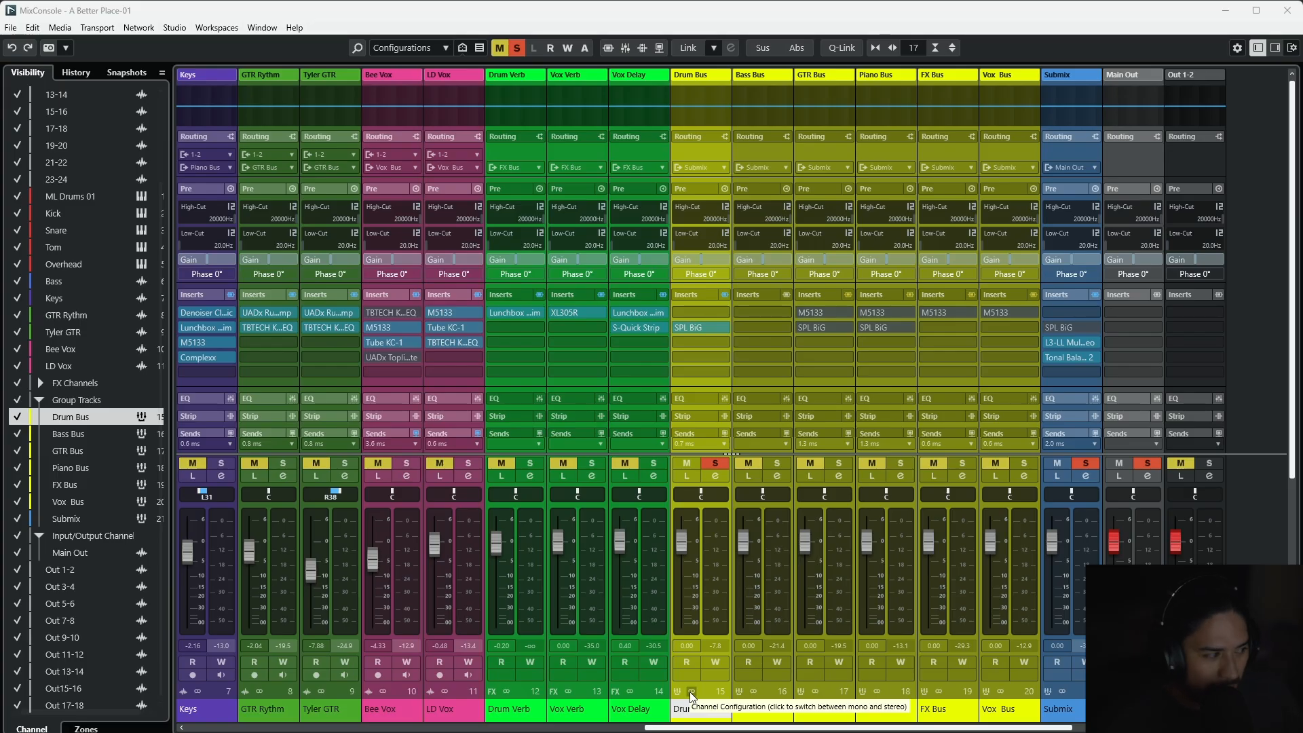
click(690, 691)
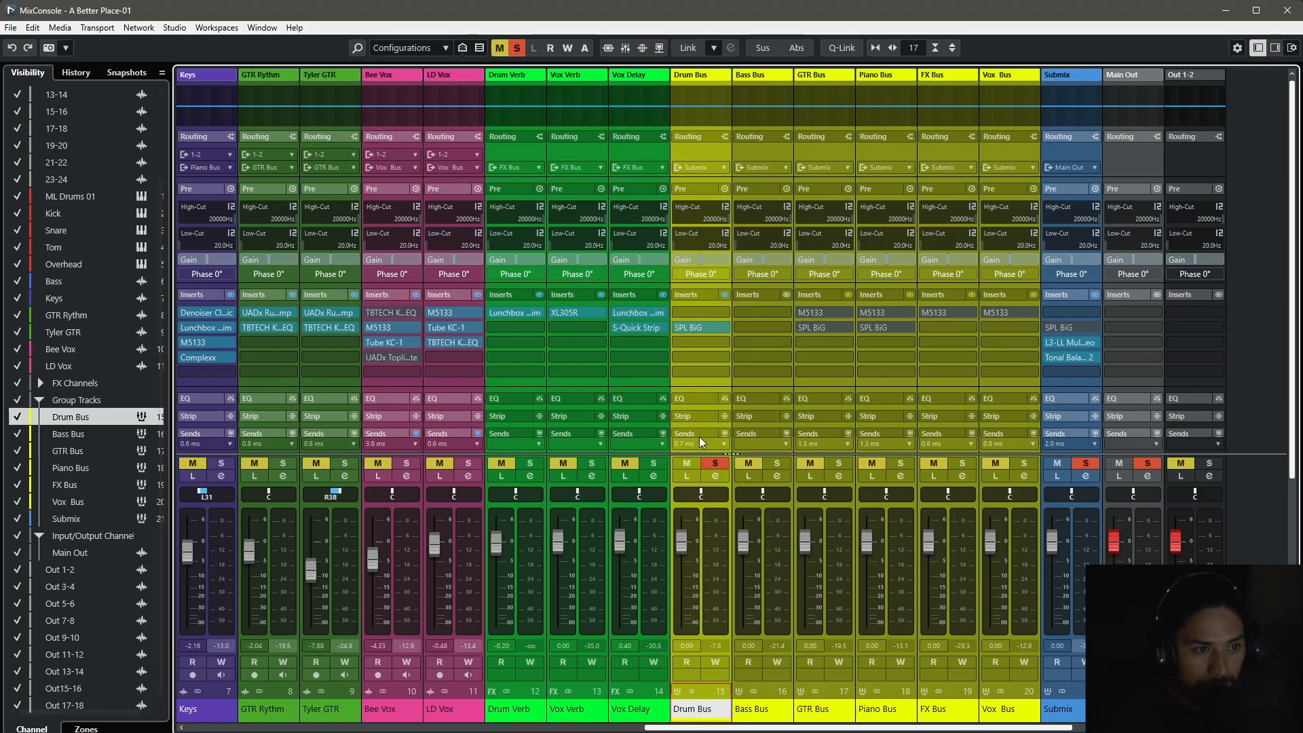
Return to the project window, compare the drums with SPL BiG bypassed and active, leave it active, and stop playback.
key(F3)
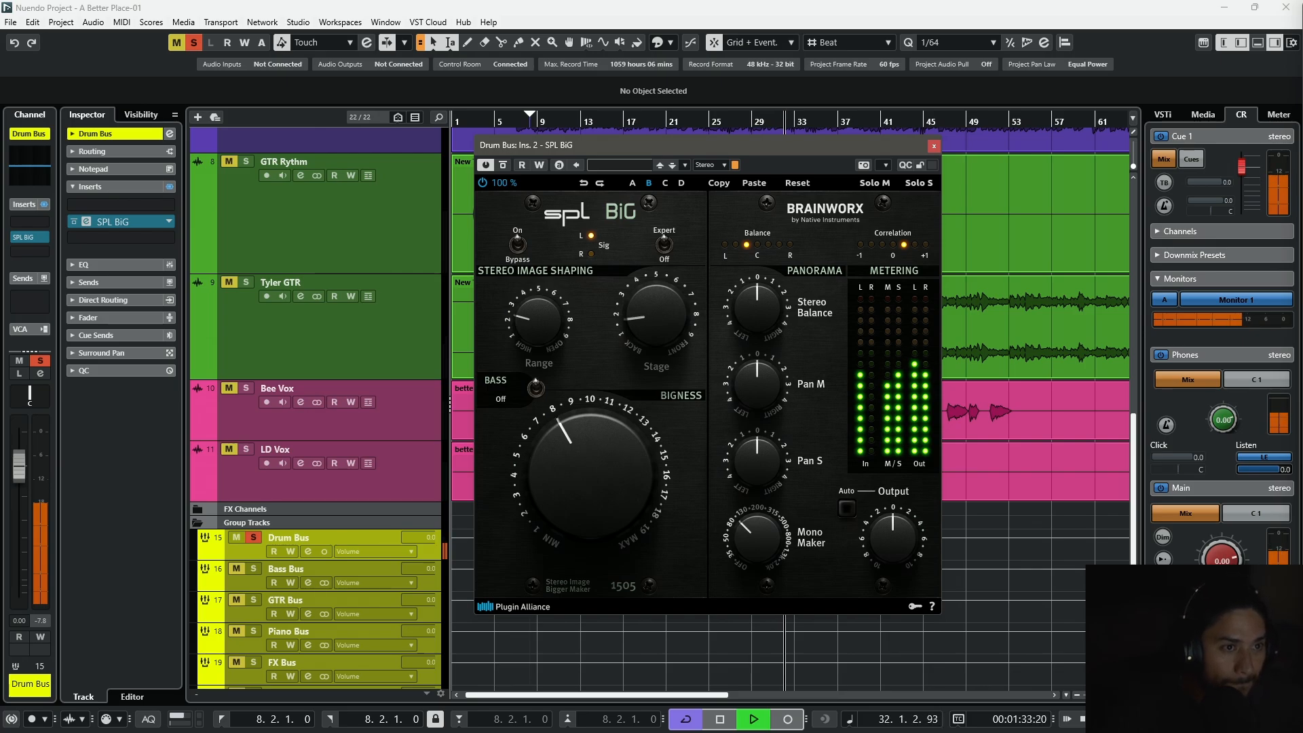
key(ctrl+alt+Return)
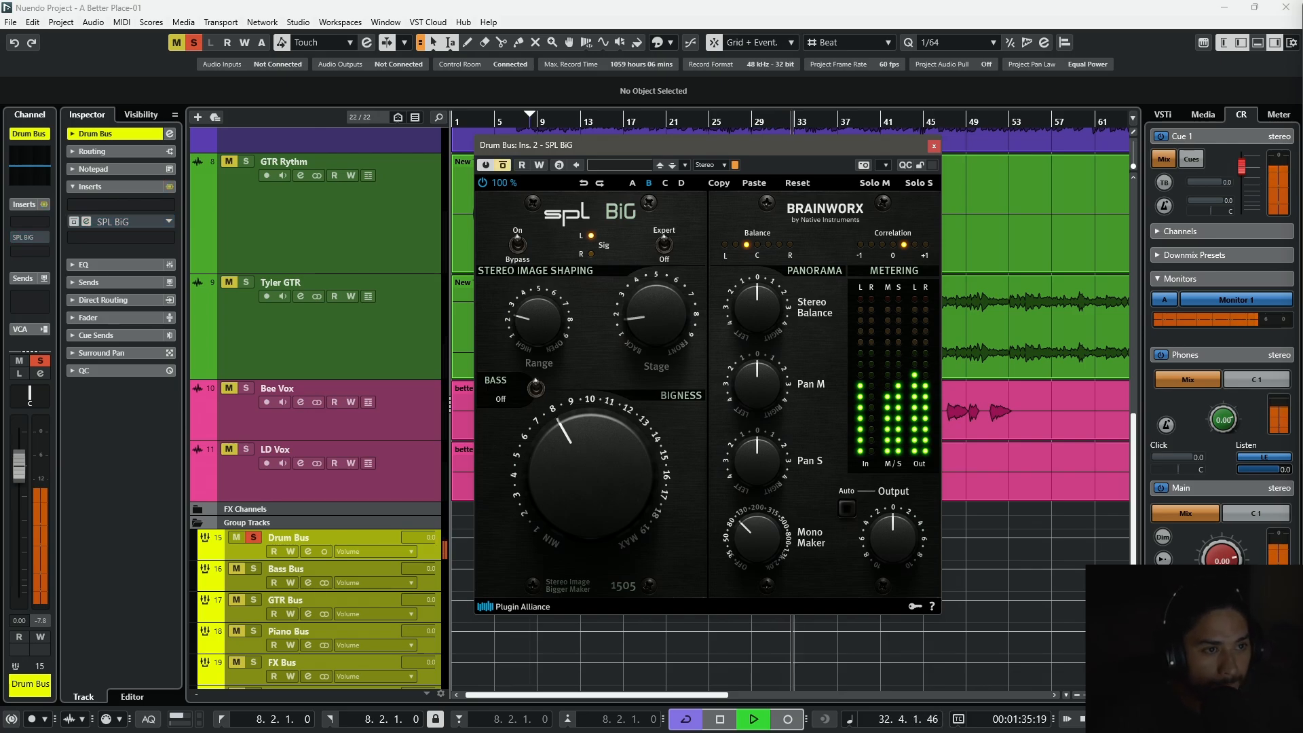
key(ctrl+alt+Return)
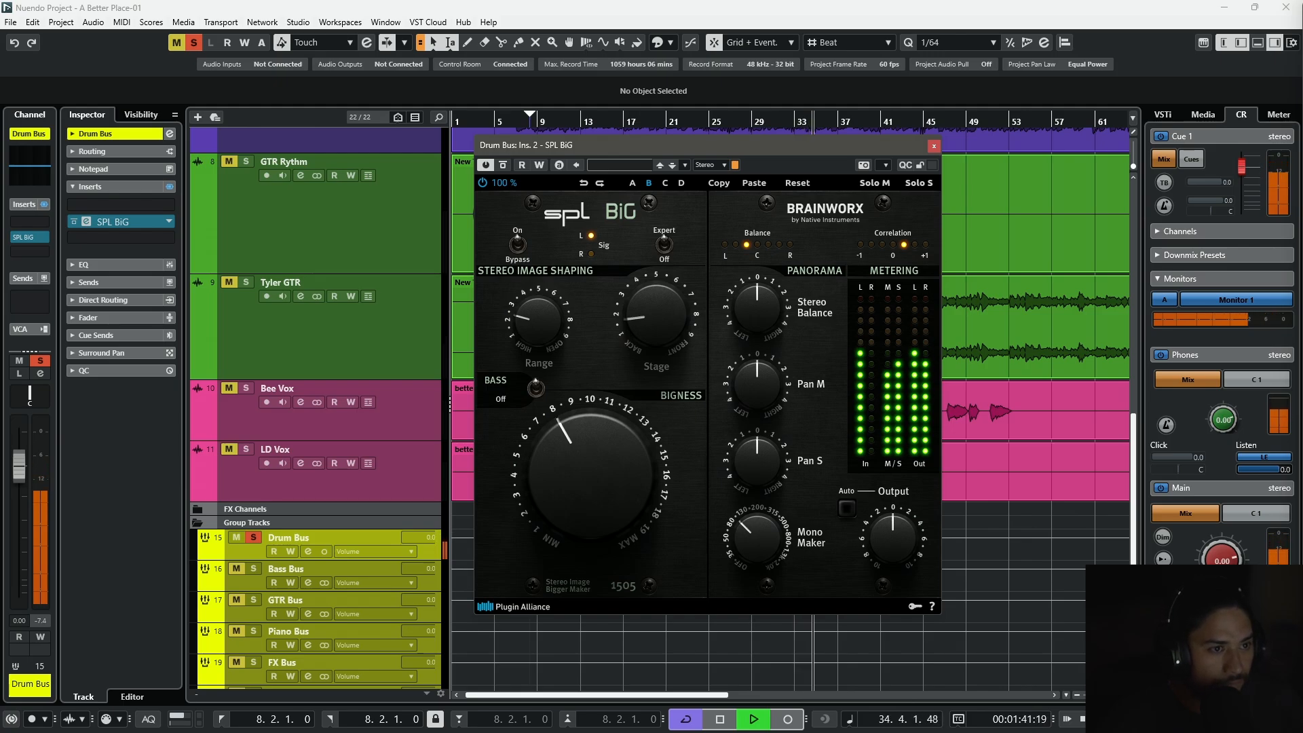
key(ctrl+alt+Return)
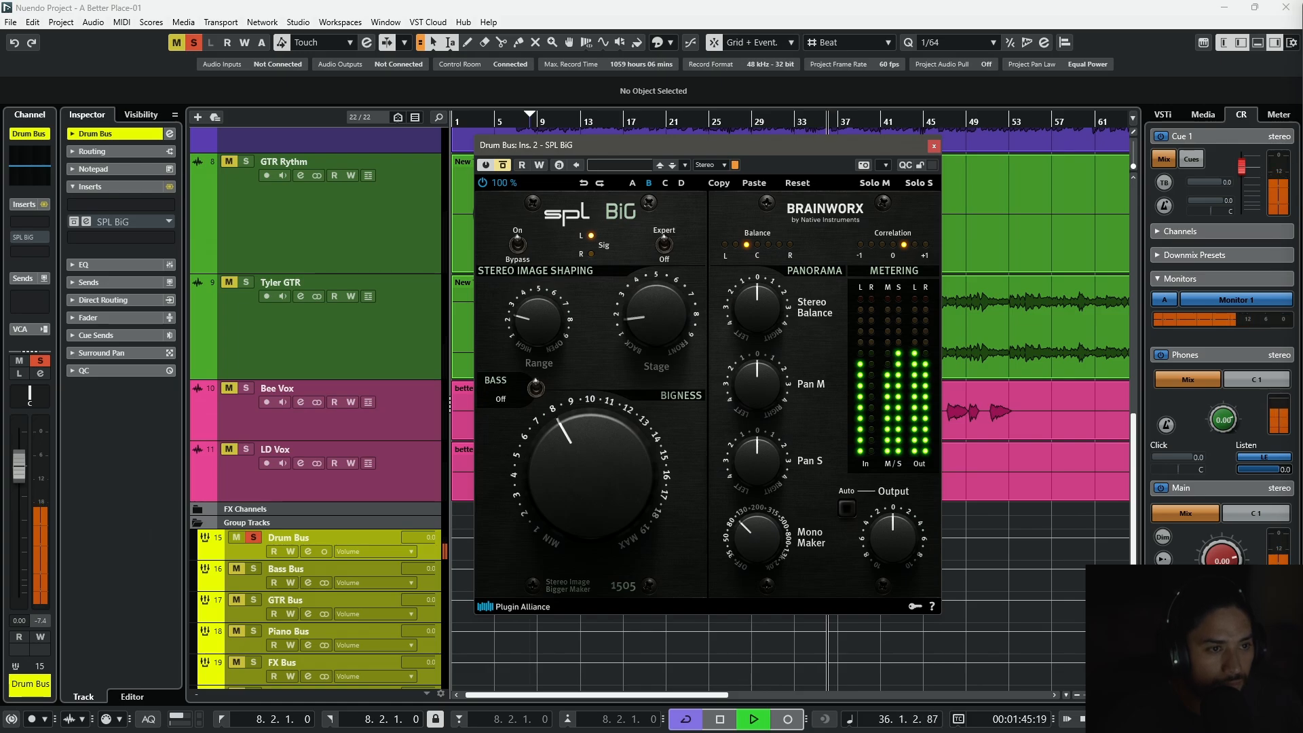
key(ctrl+alt+Return)
key(space)
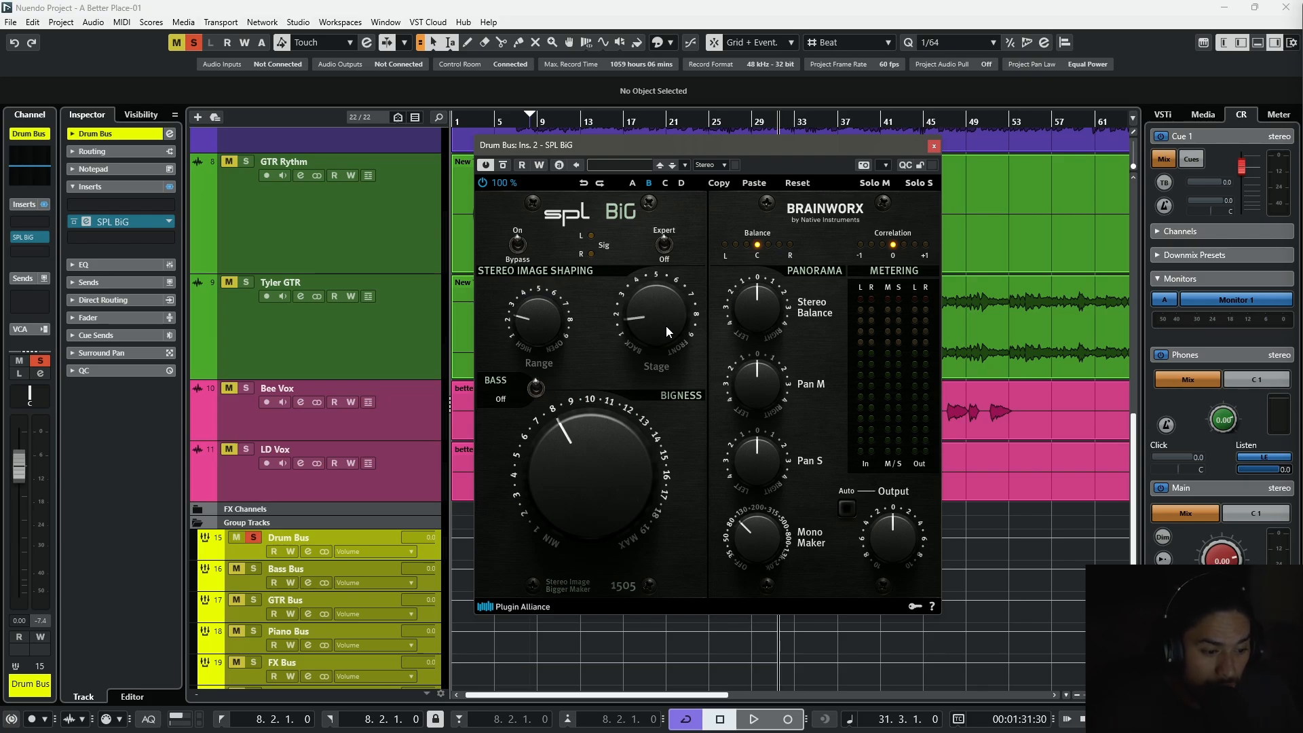
Let SPL BiG's Auto function level-match the Output while the drums play, and switch Auto off.
click(846, 508)
key(space)
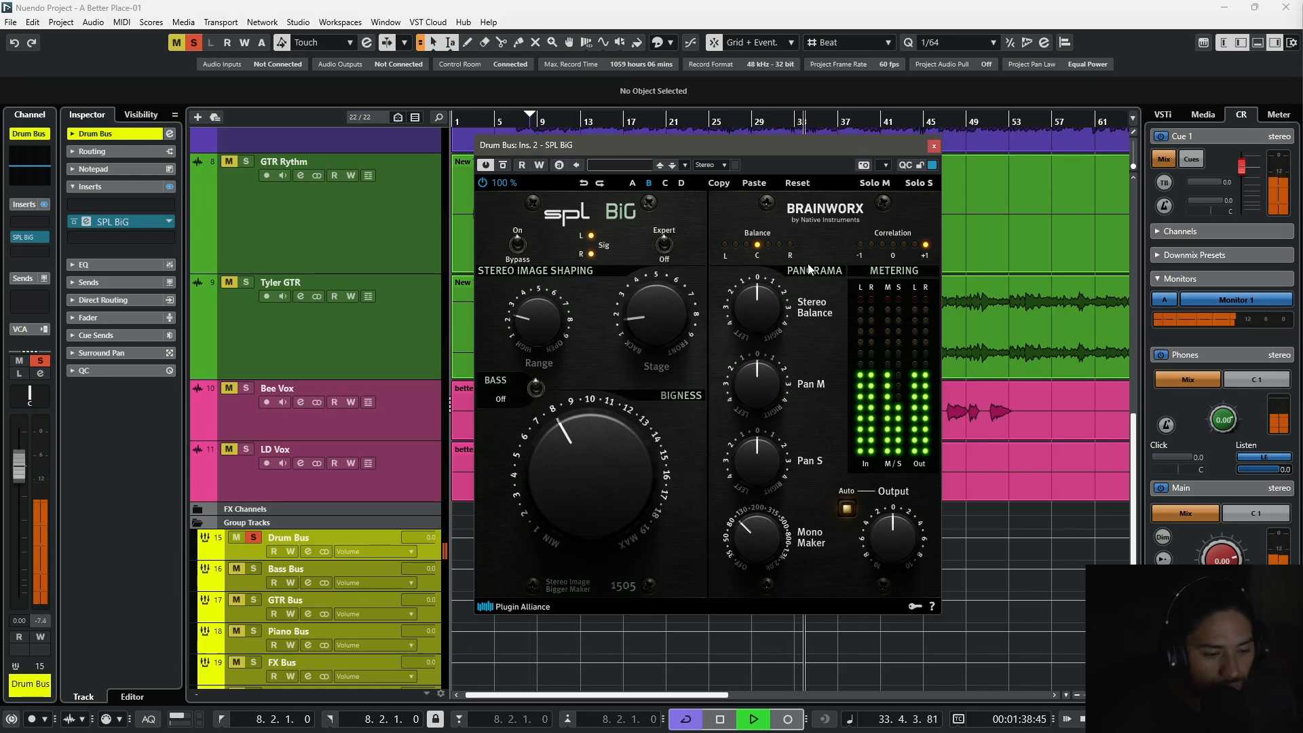
click(847, 508)
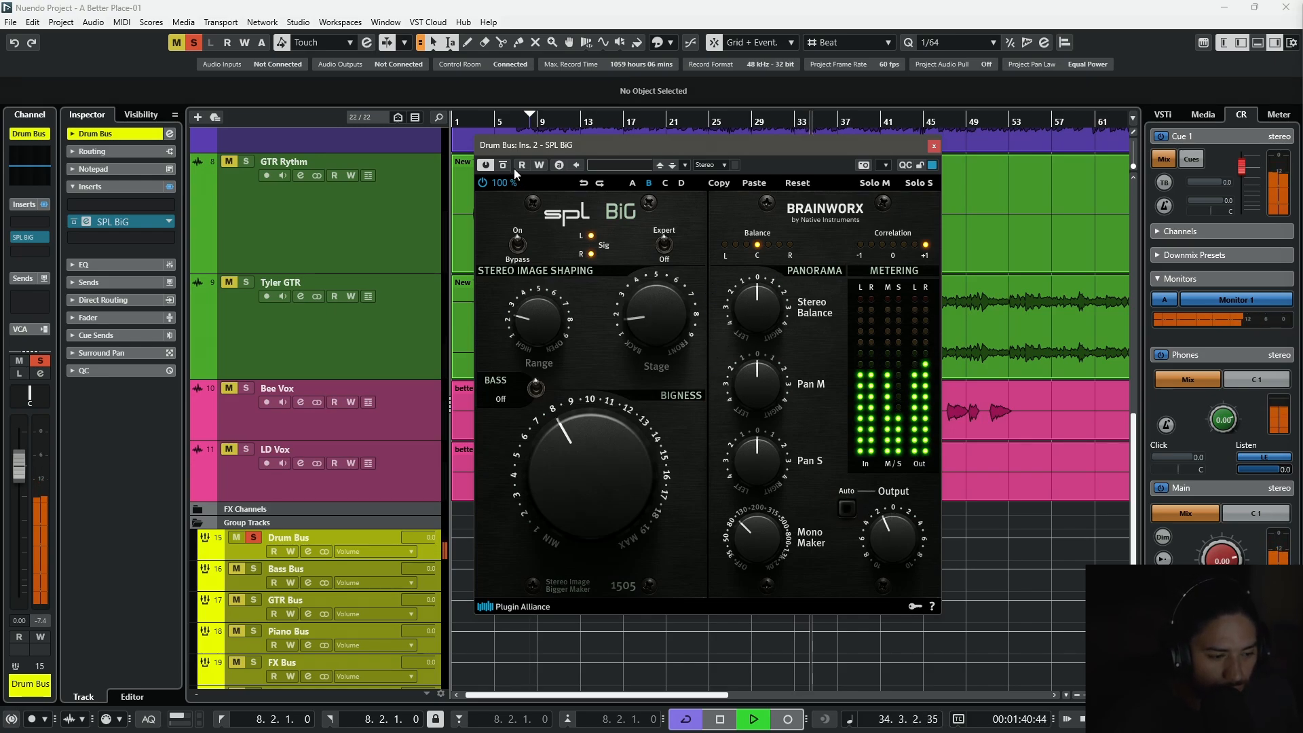
Compare SPL BiG bypassed and active on the drums, including maximum Bigness, settle Bigness at about 7, and stop playback.
click(503, 165)
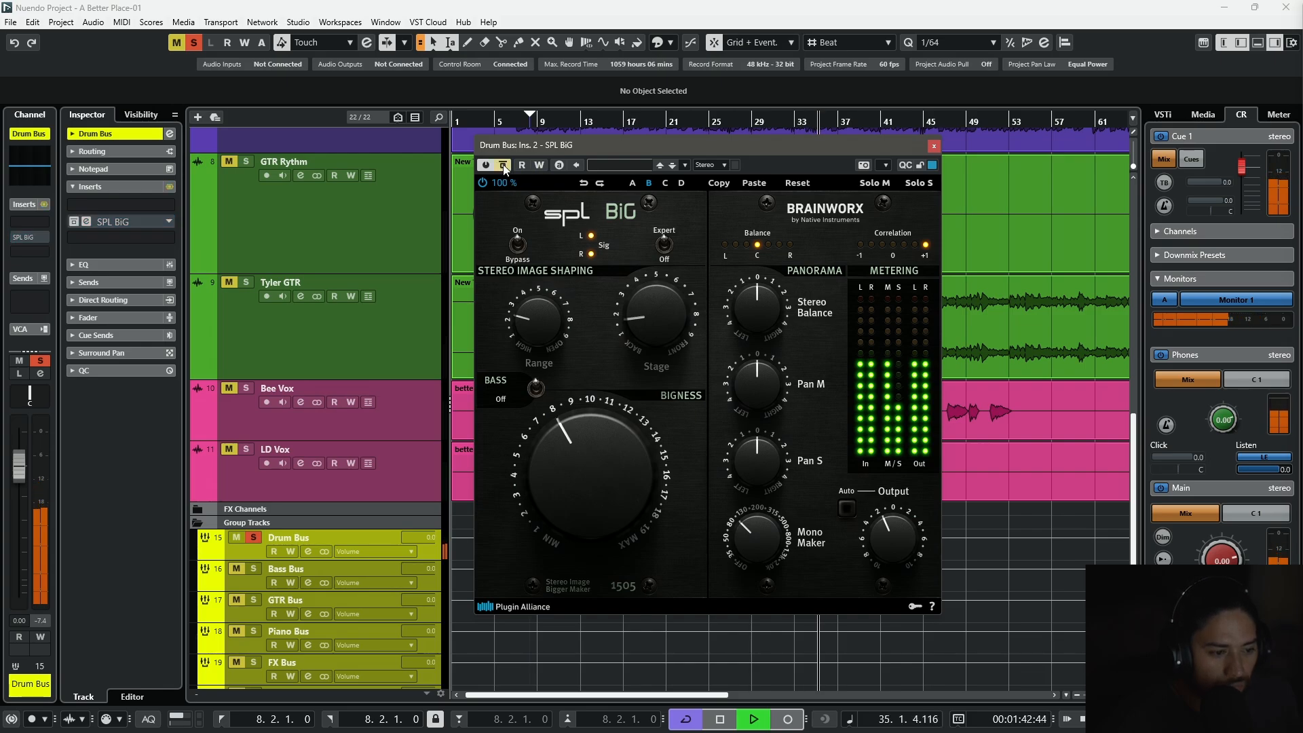
click(503, 166)
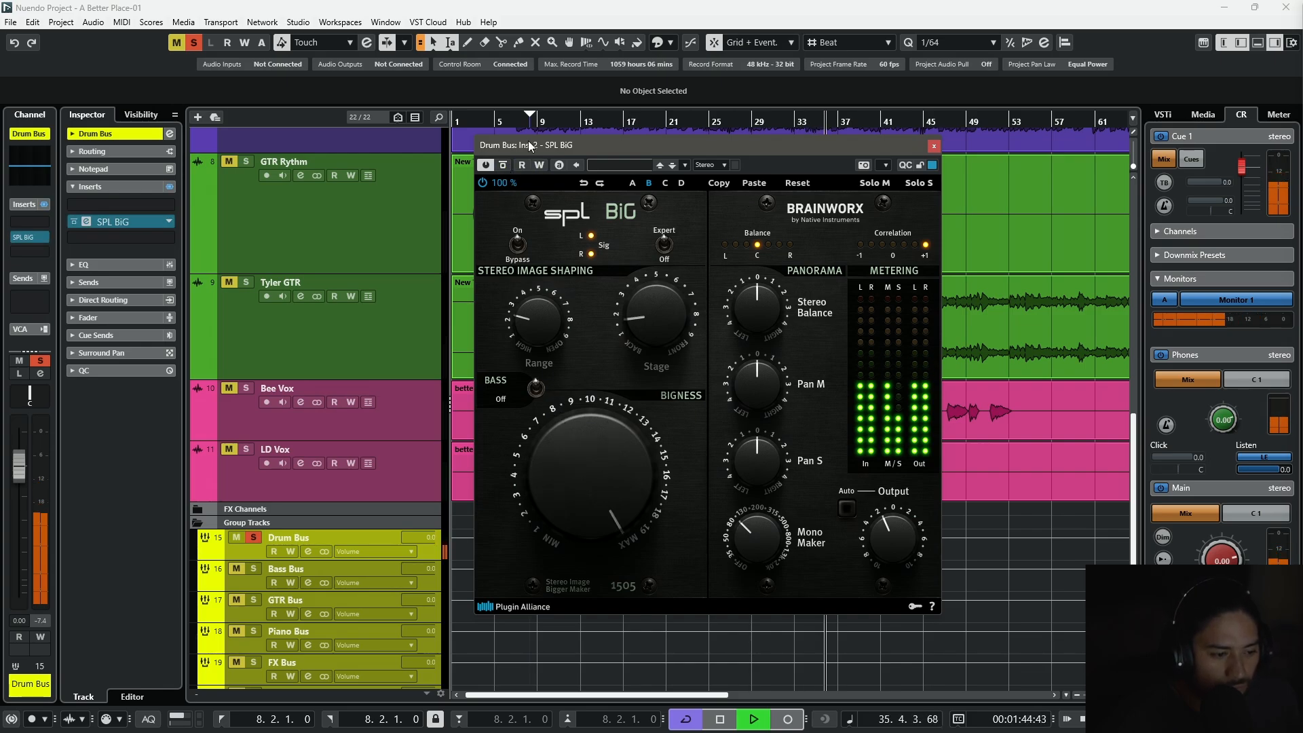
click(503, 166)
drag(597, 424, 593, 506)
click(503, 166)
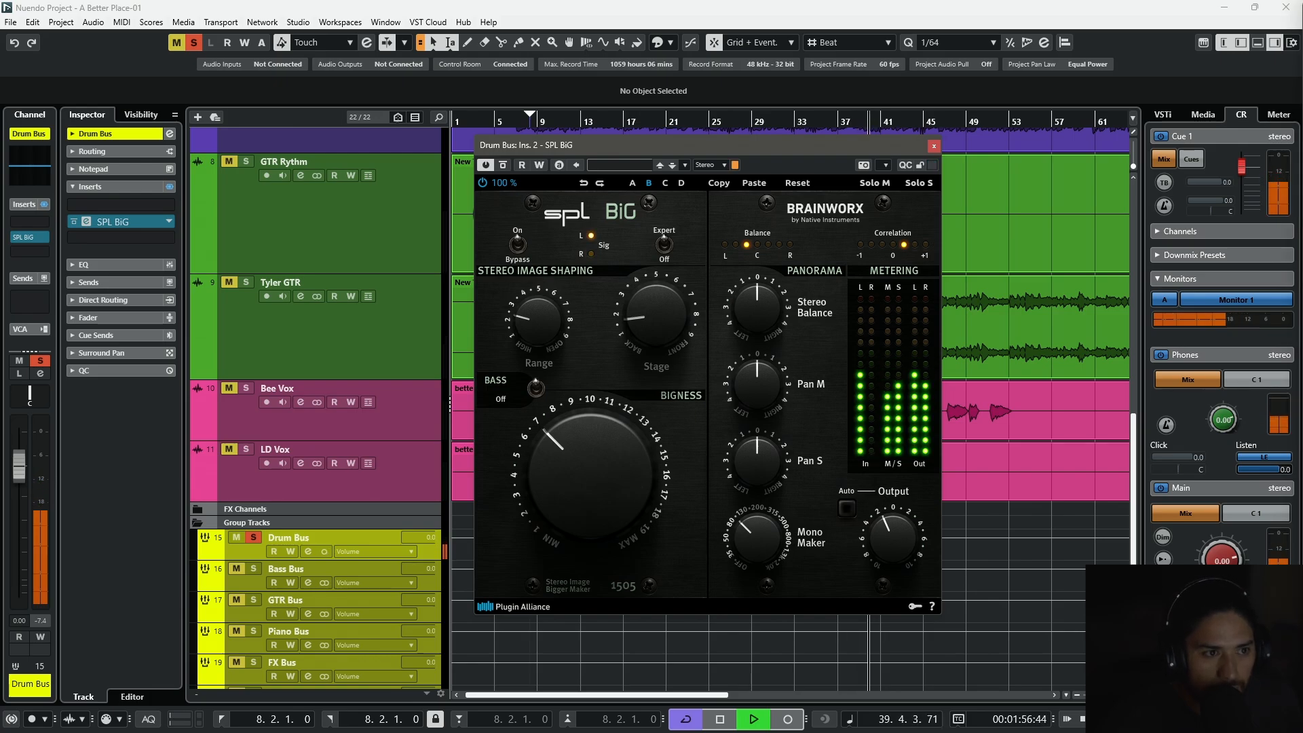
click(503, 166)
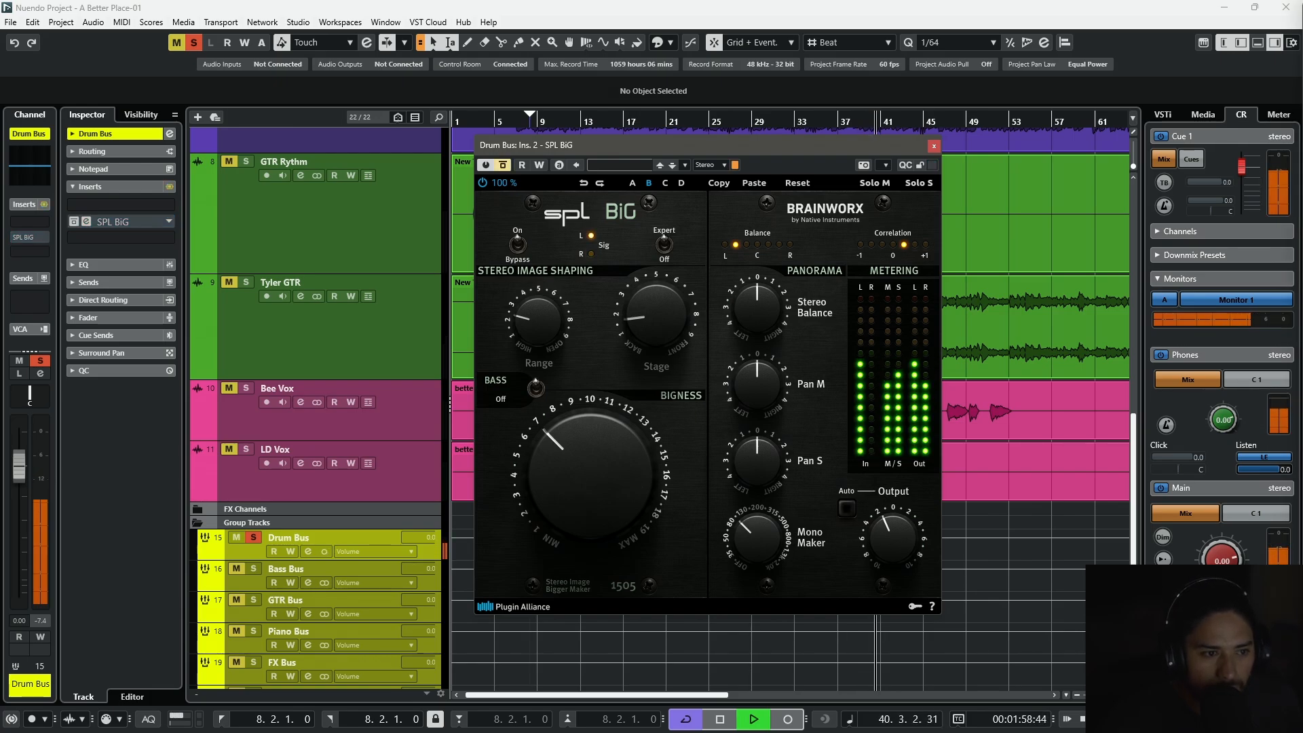
click(503, 166)
key(space)
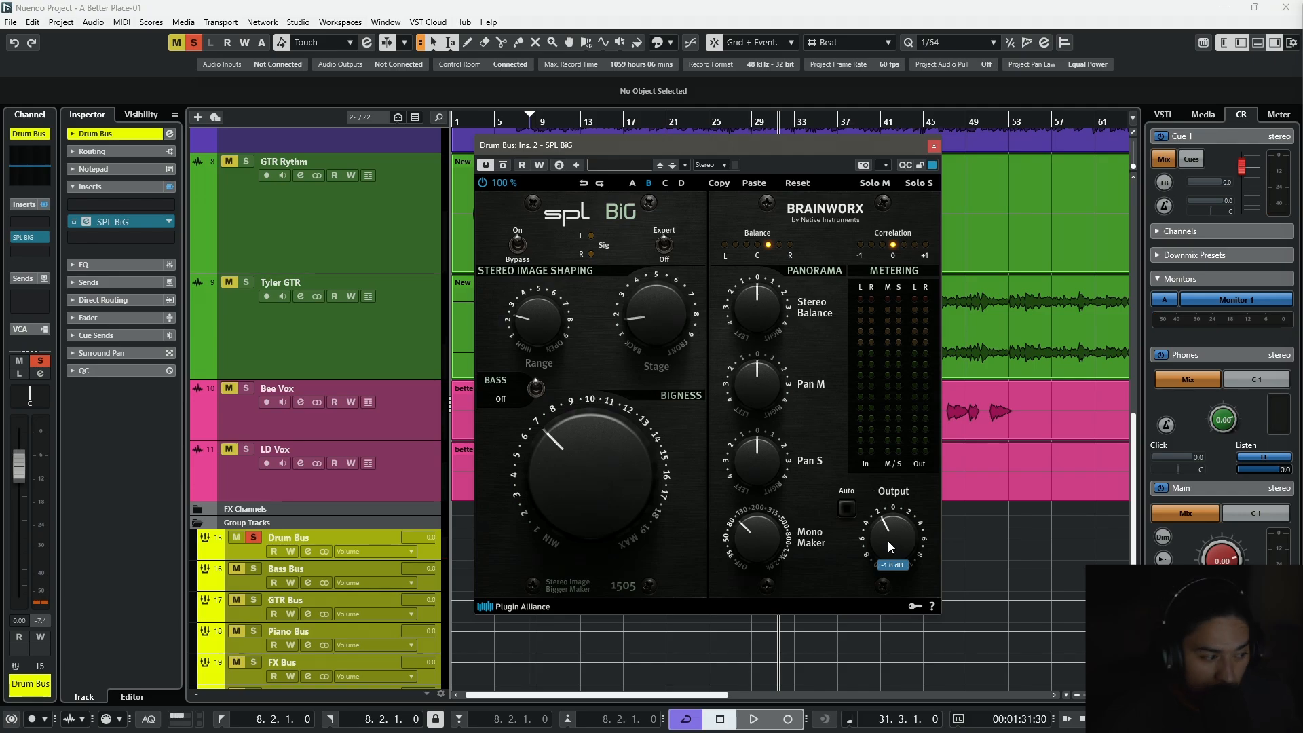
Move the solo from the Drum Bus to the GTR Bus, keeping only the GTR Bus SPL BiG window open.
click(934, 145)
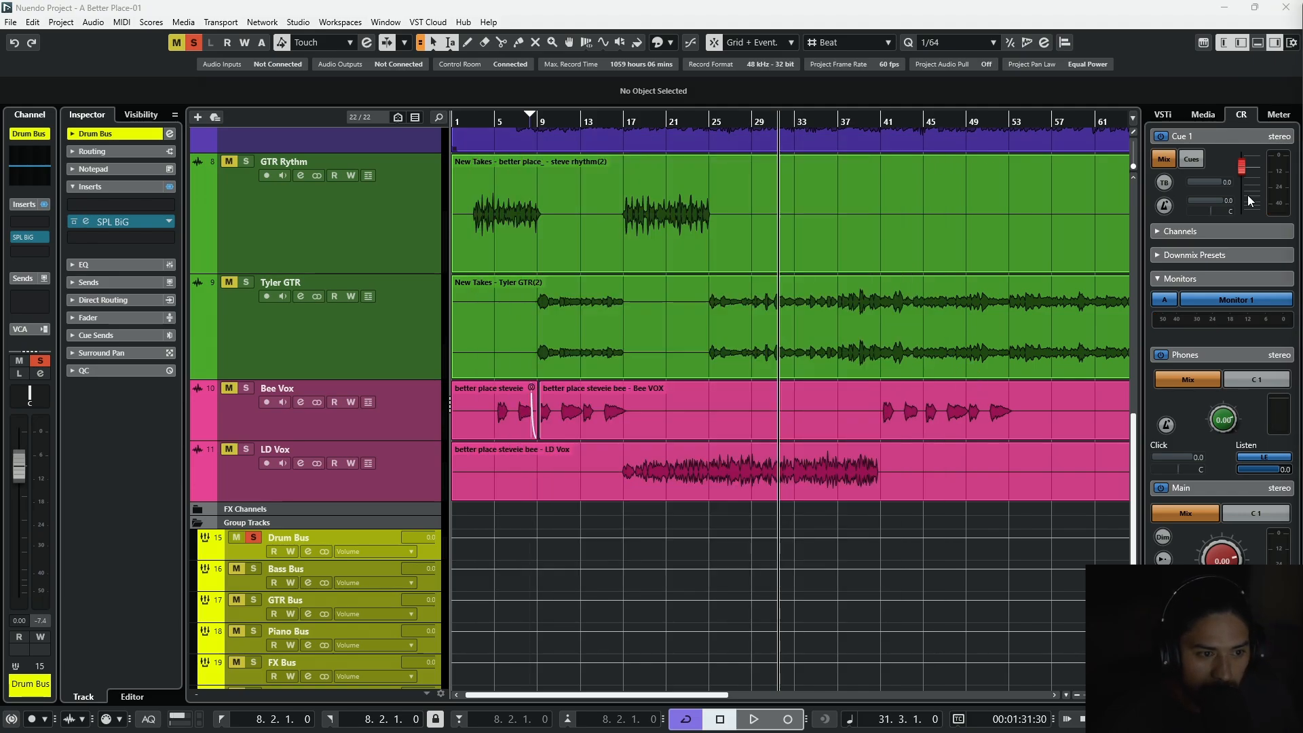
key(s)
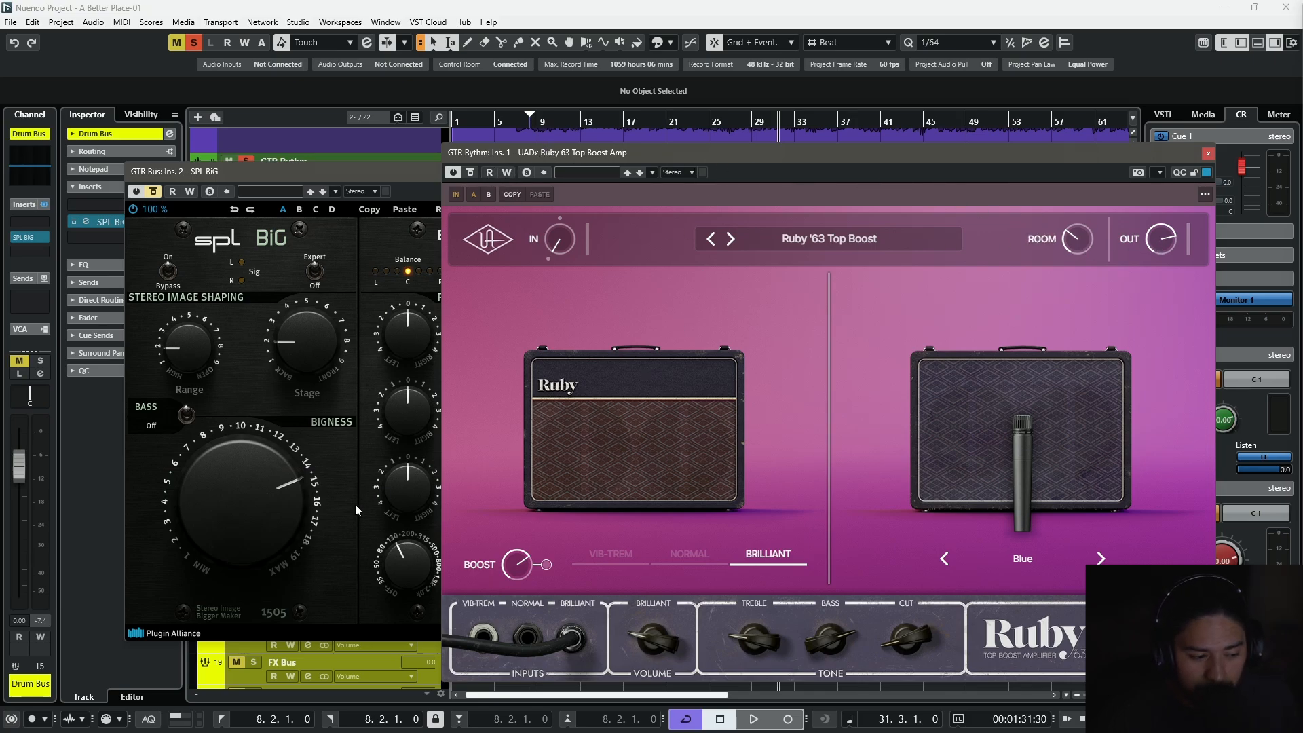
click(190, 720)
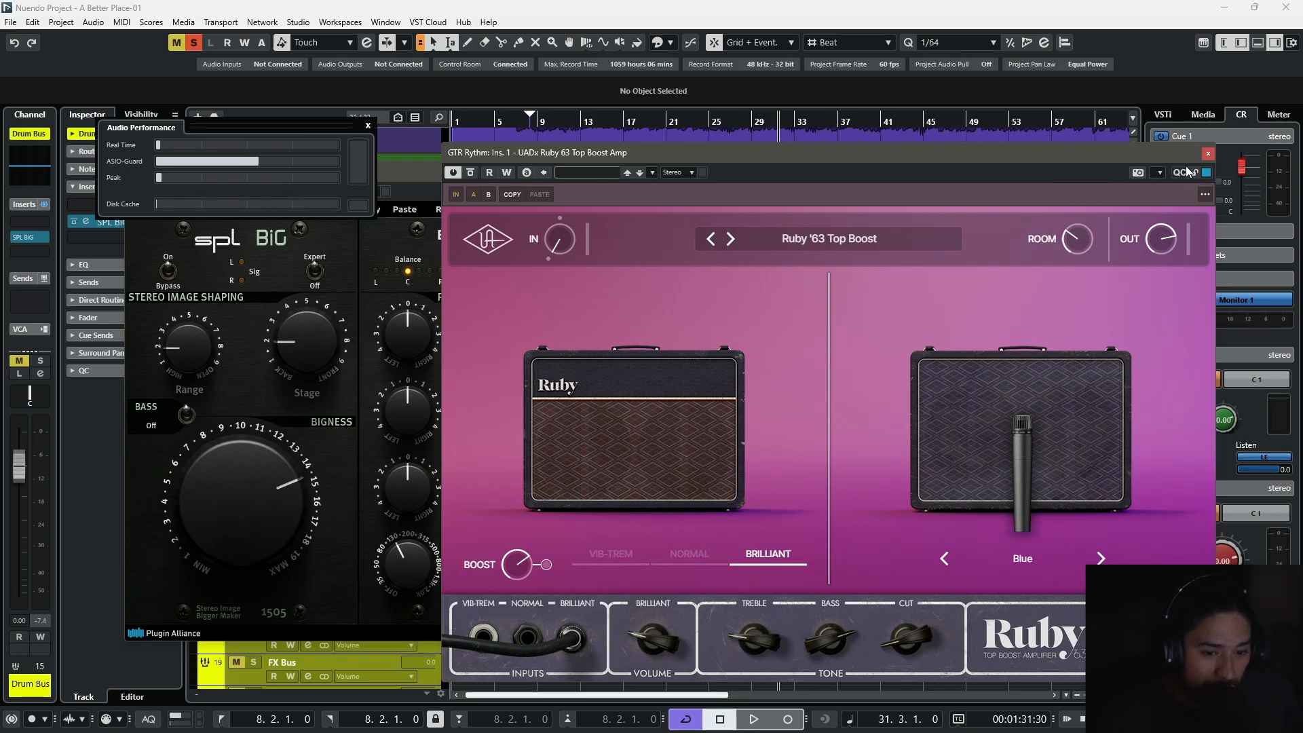
click(1208, 155)
click(367, 126)
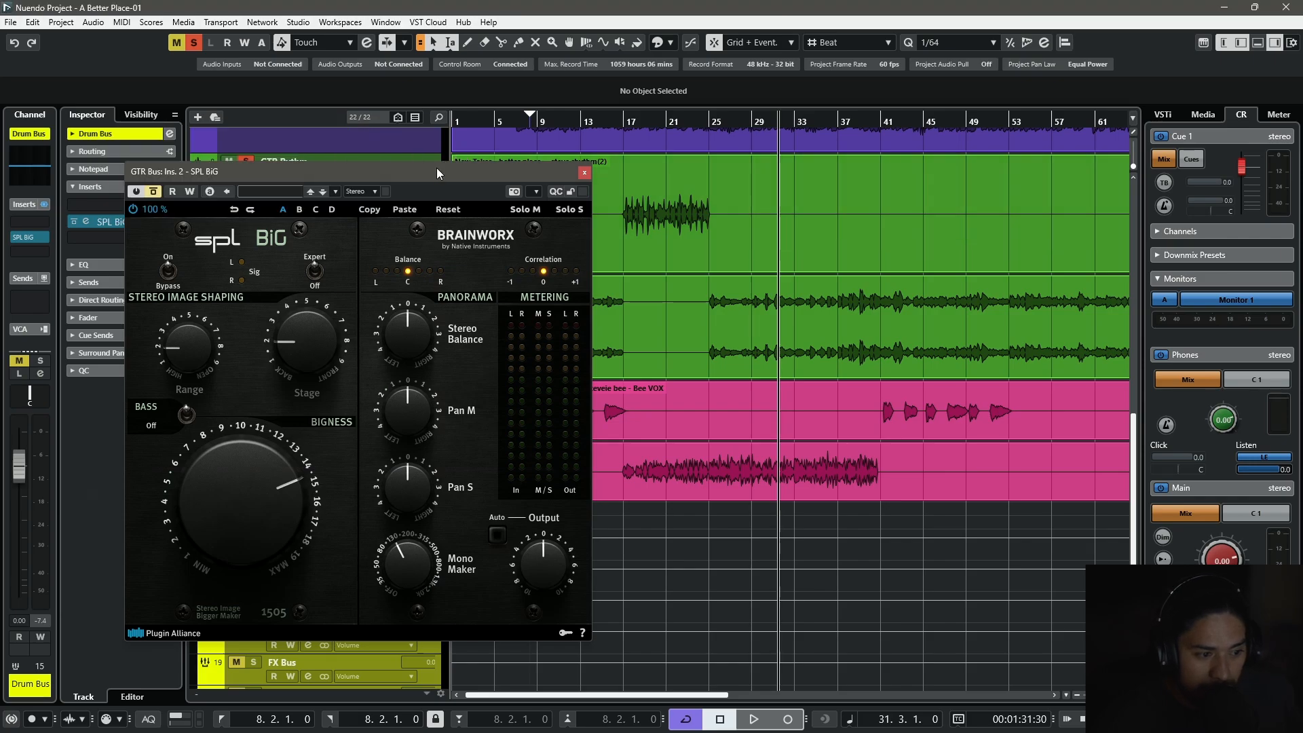
Move the GTR Bus SPL BiG window clear of the track list, activate the plug-in, and switch it to setting B.
drag(437, 168, 907, 171)
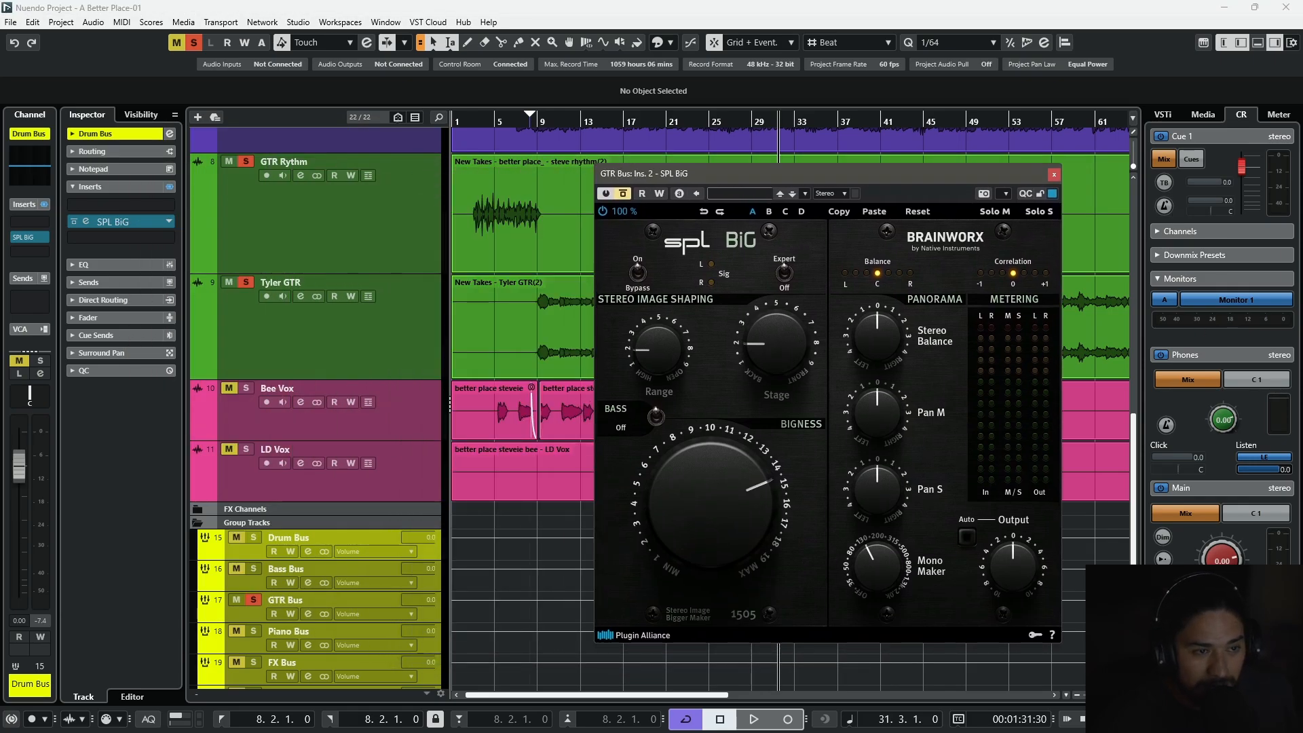
key(Escape)
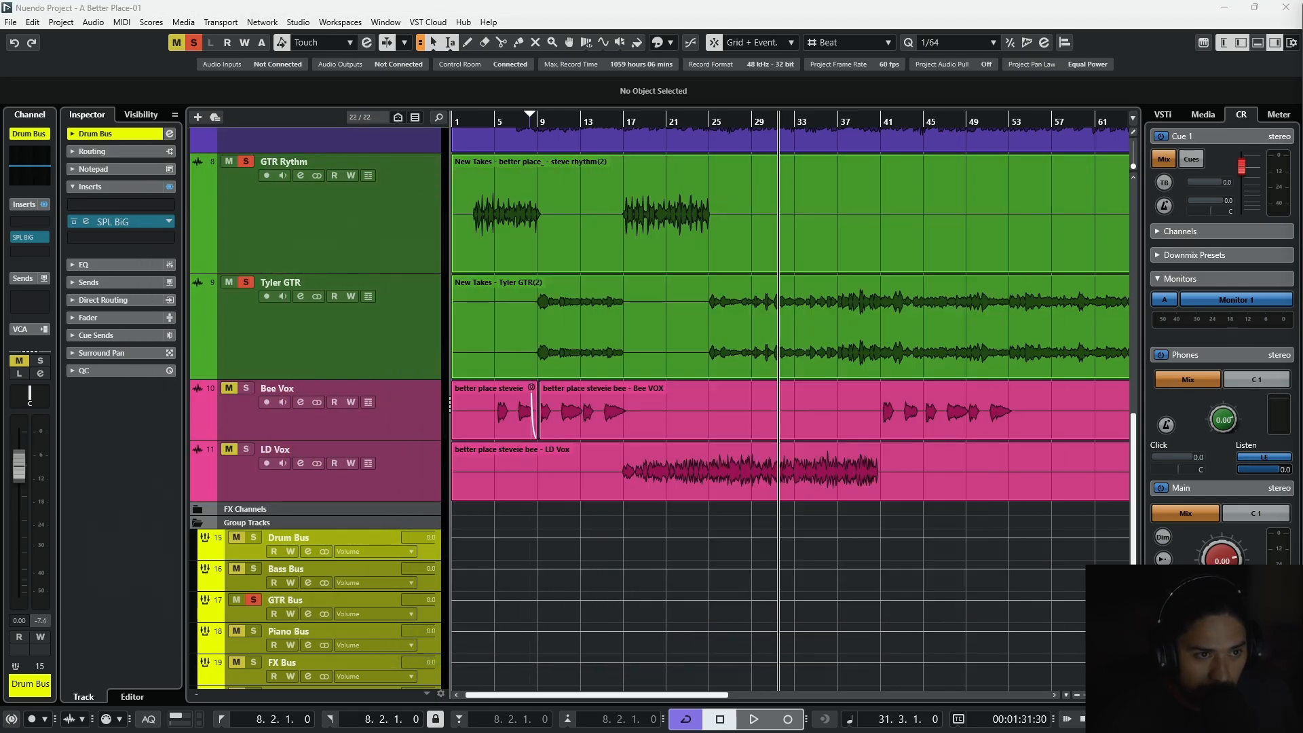
click(86, 222)
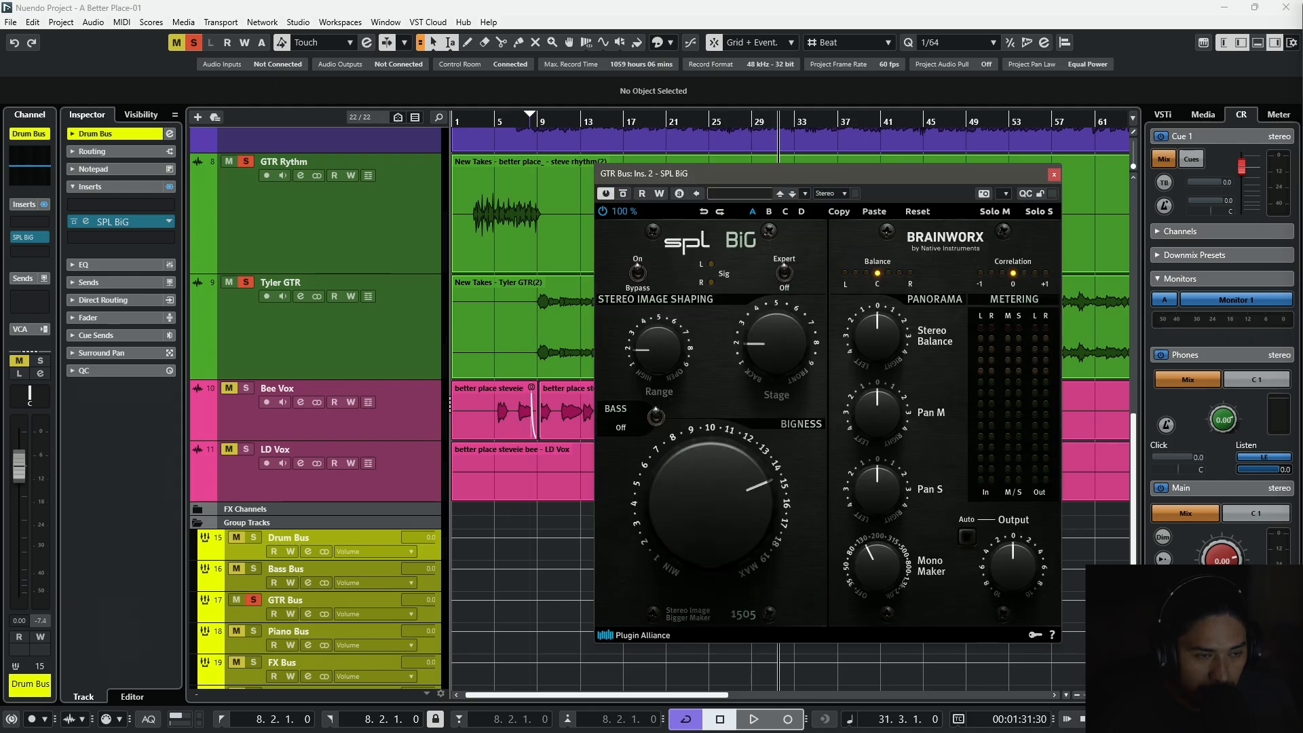
click(770, 212)
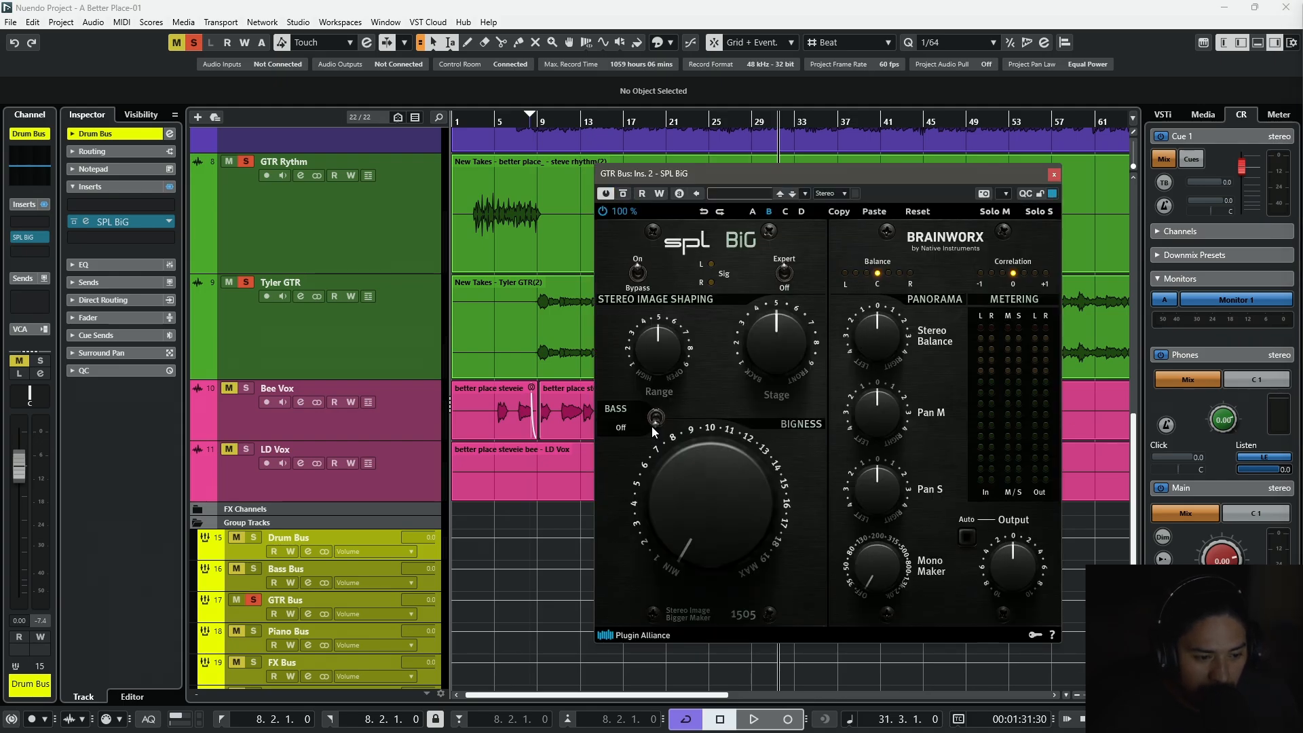
Dial in the guitars during playback with maximum Bigness, Stage about 5, Range about 7, Mono Maker about 200 Hz, and Output about -4.8 dB.
key(space)
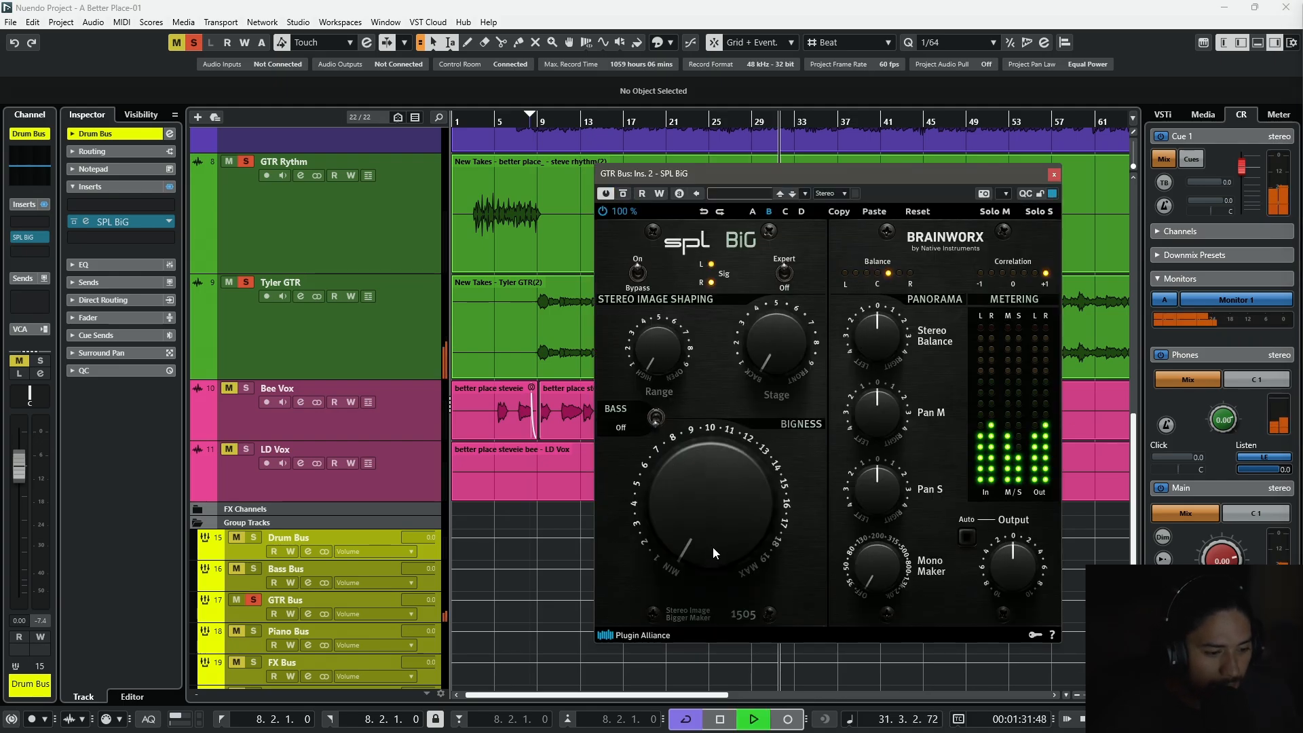
drag(713, 547, 760, 504)
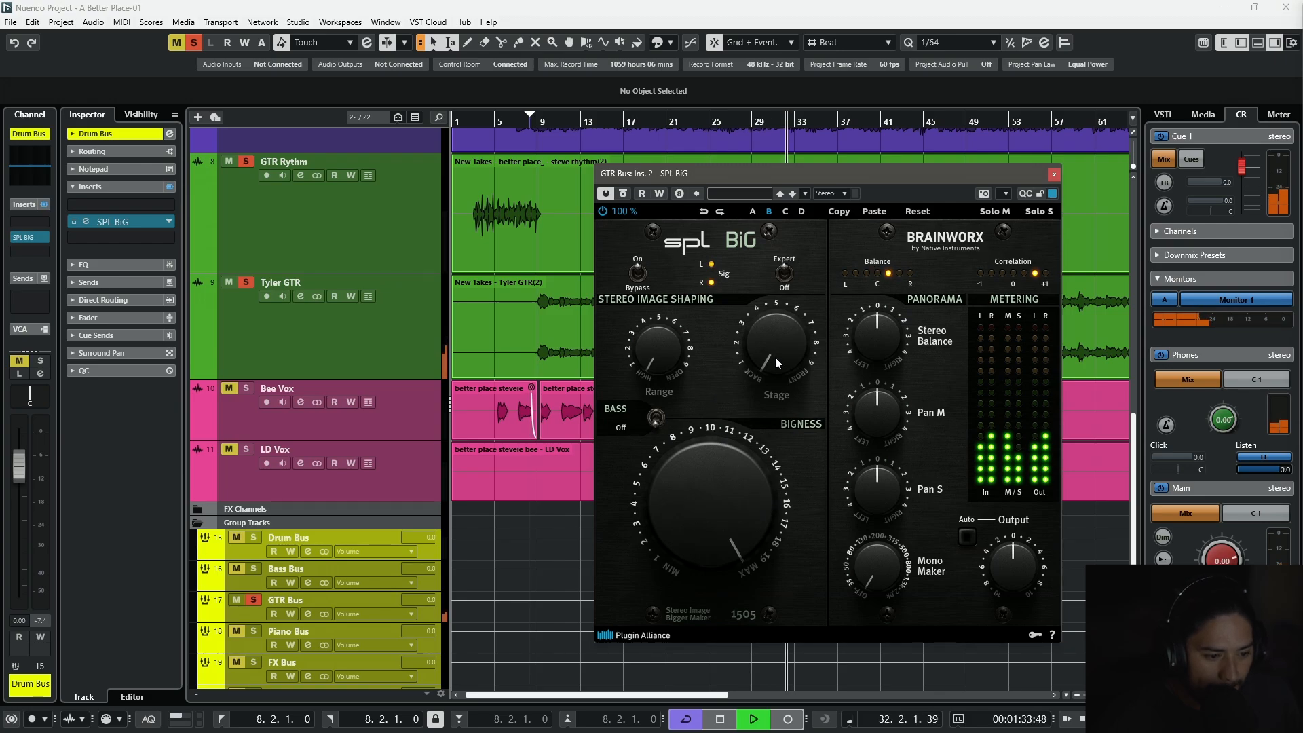
drag(775, 357, 812, 271)
drag(650, 360, 670, 370)
drag(667, 433, 684, 390)
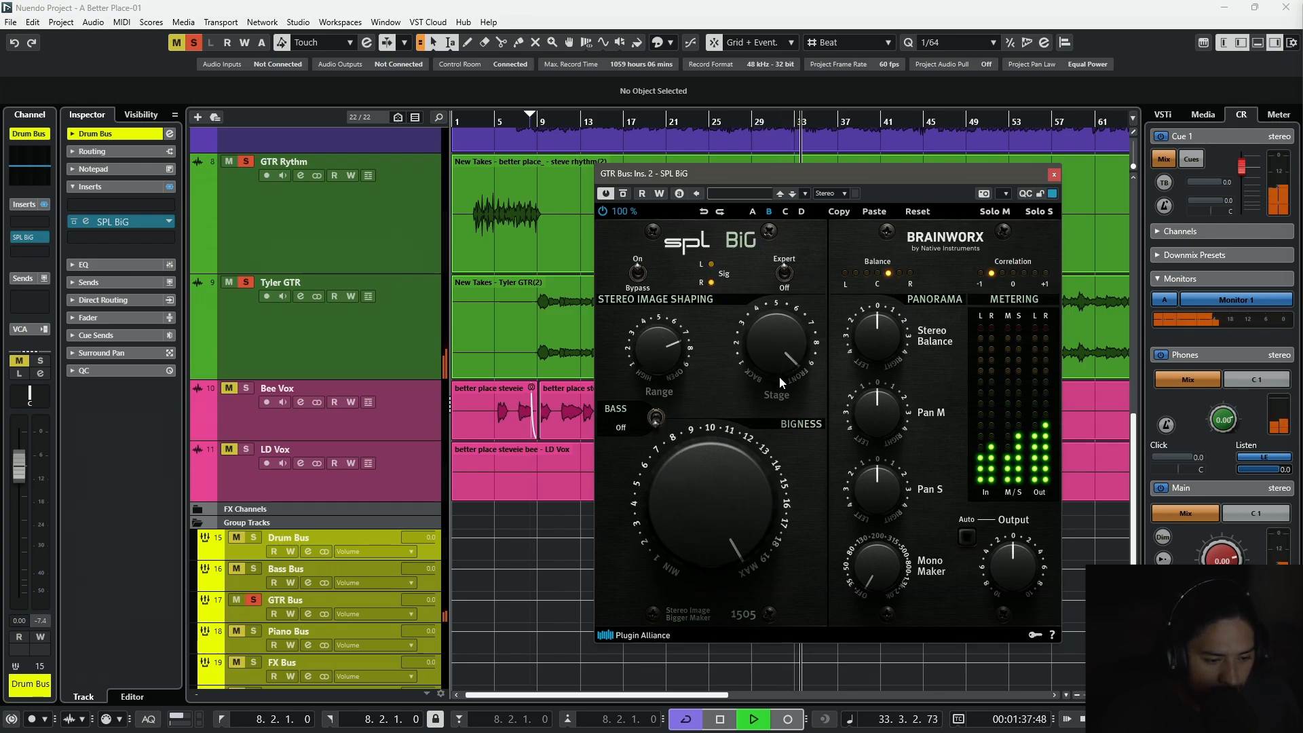
drag(779, 373, 777, 418)
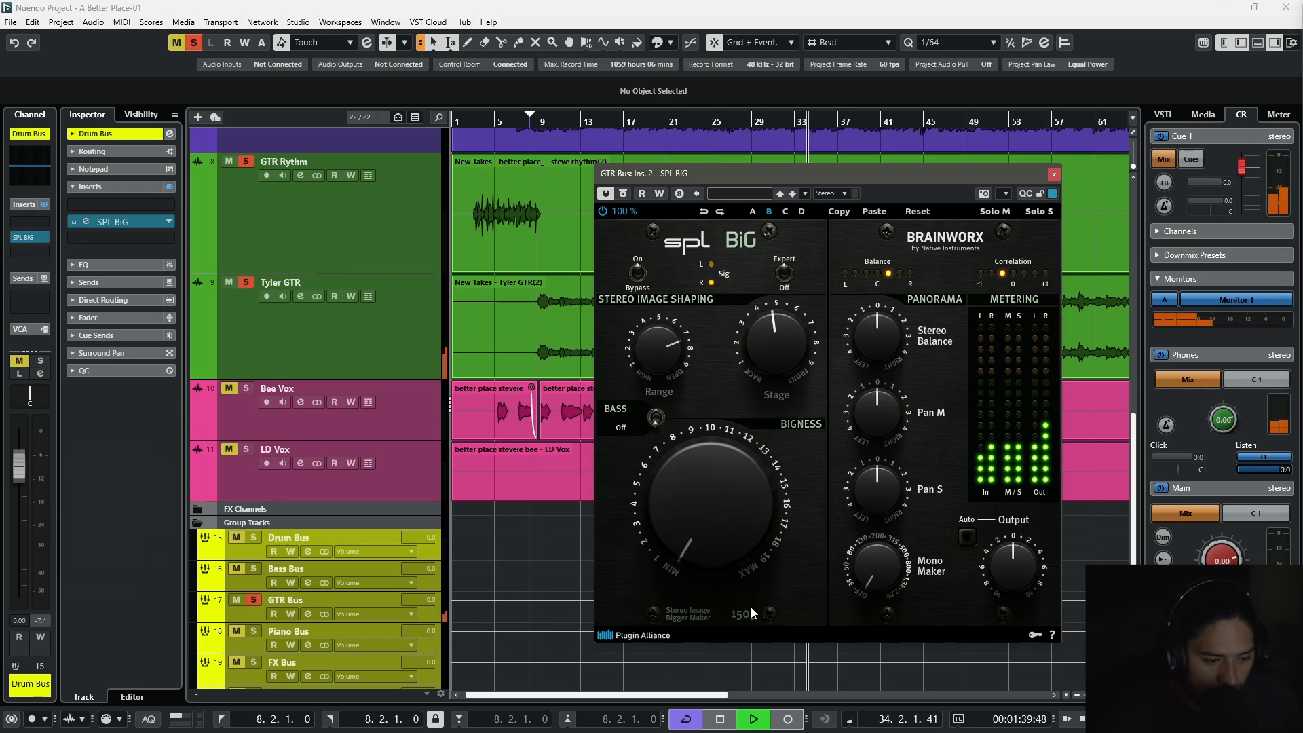
drag(876, 567, 872, 508)
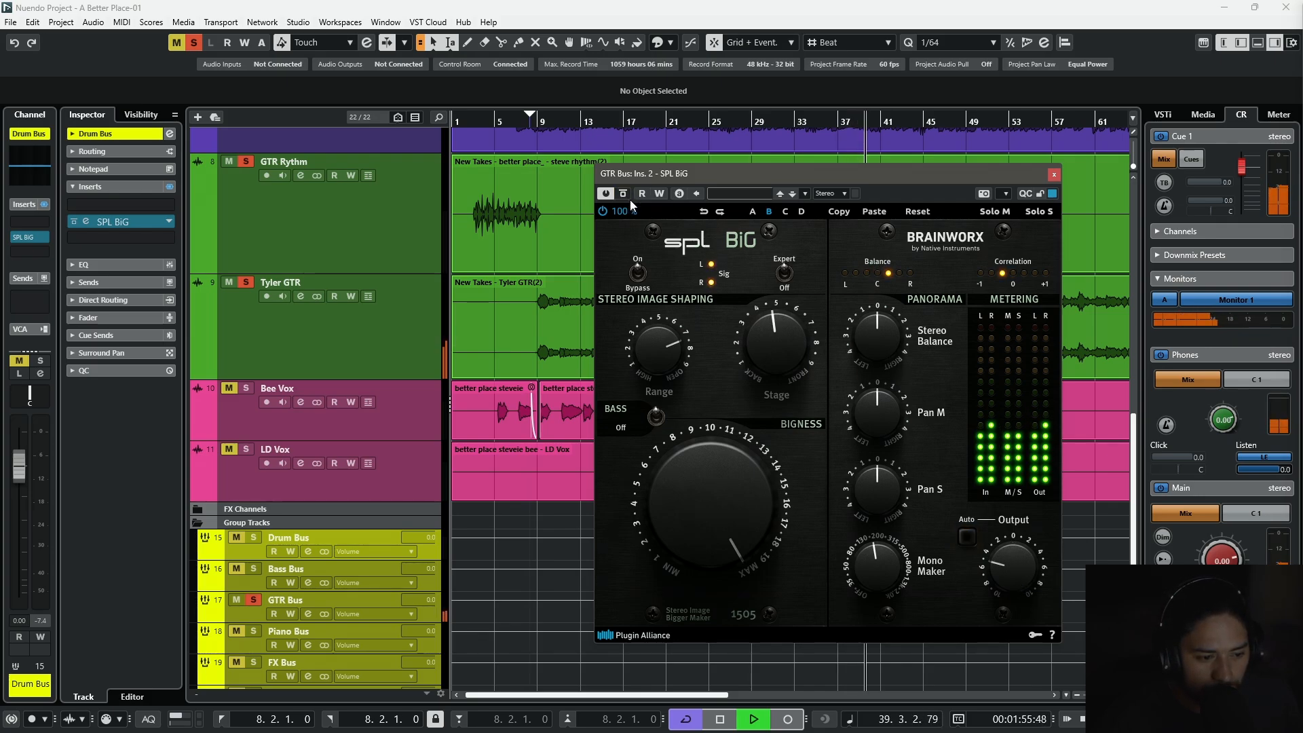
key(space)
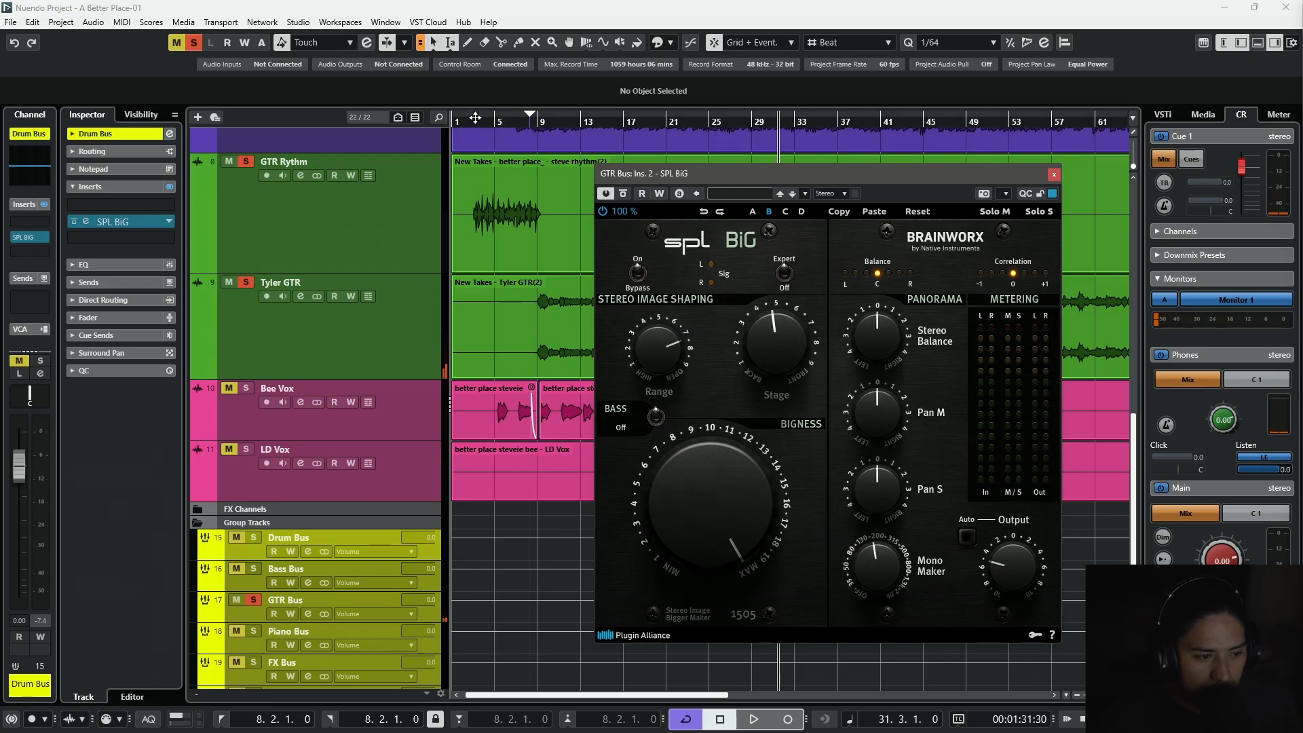
Play the guitars from about bar 3 and listen with SPL BiG active and bypassed.
click(475, 118)
key(space)
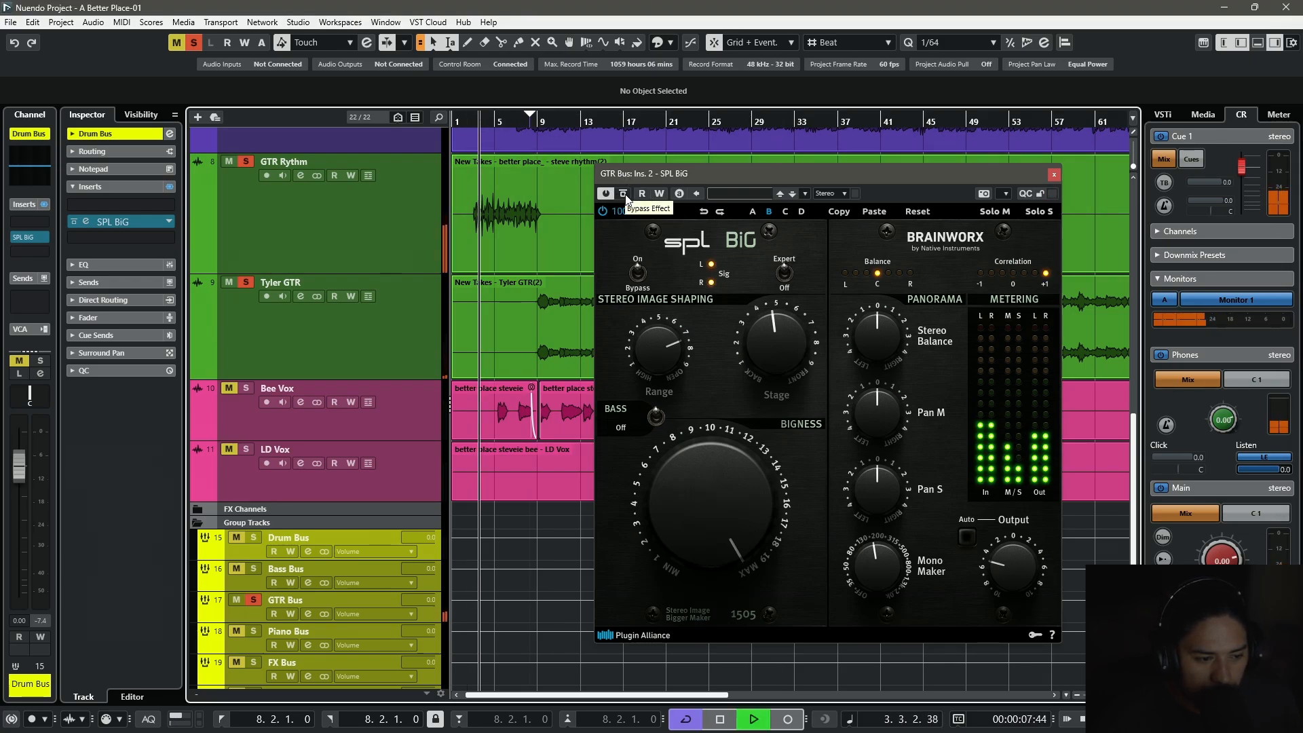
click(623, 195)
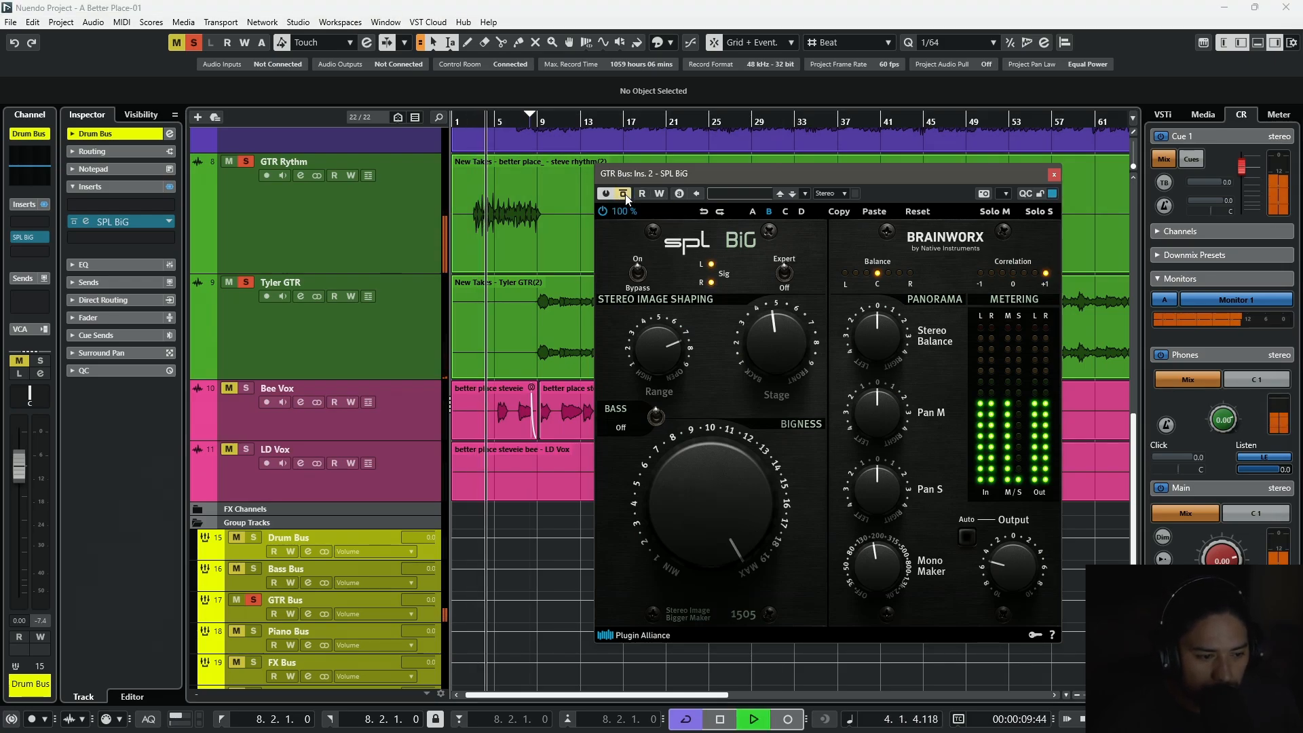
Refine the guitar image to Stage about 4, Range about 5.5, and Bigness about 15, and stop playback.
drag(781, 329, 801, 376)
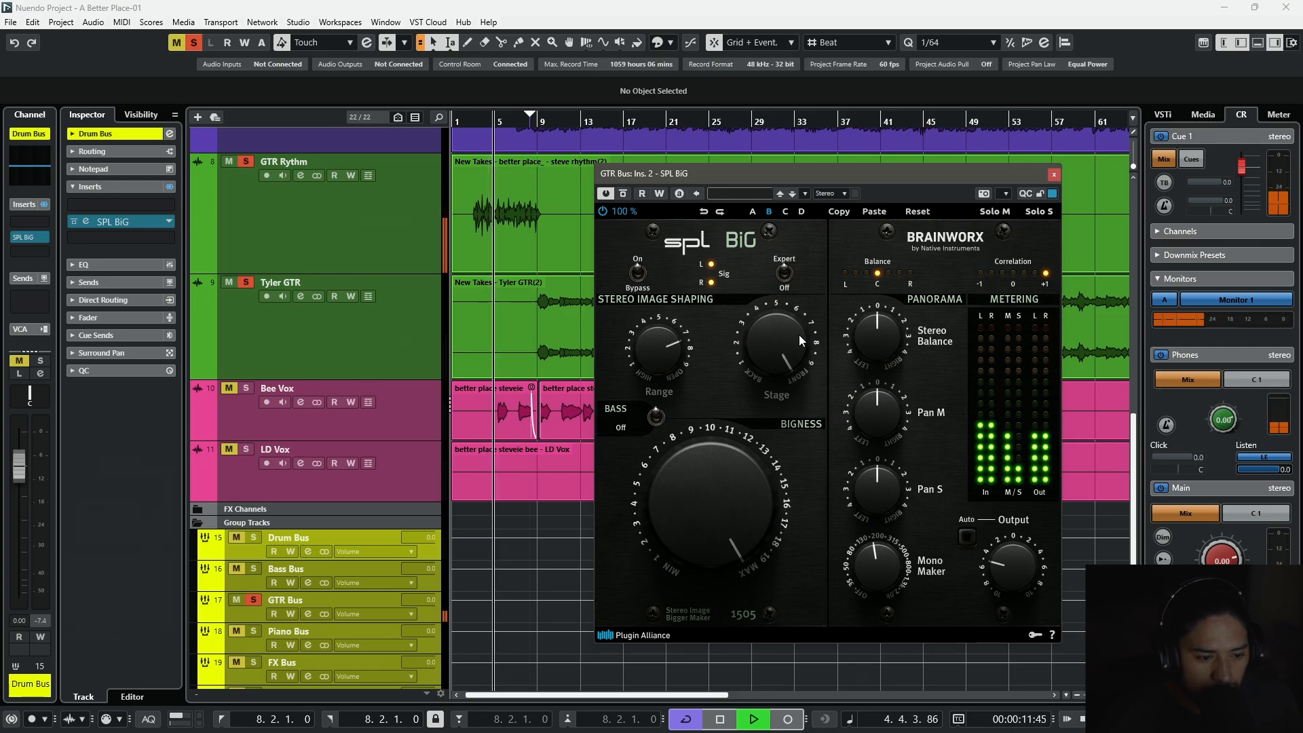
drag(785, 329, 771, 378)
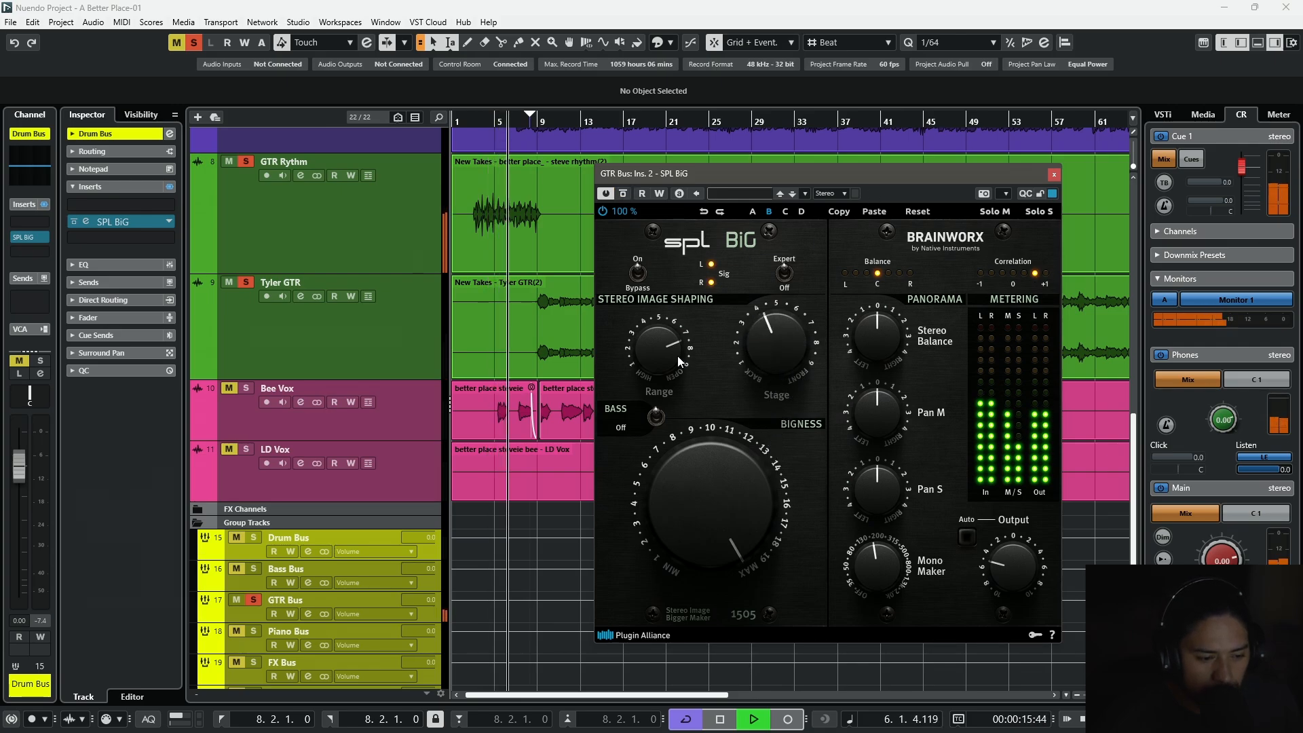
drag(677, 356, 680, 388)
mouse_move(1012, 564)
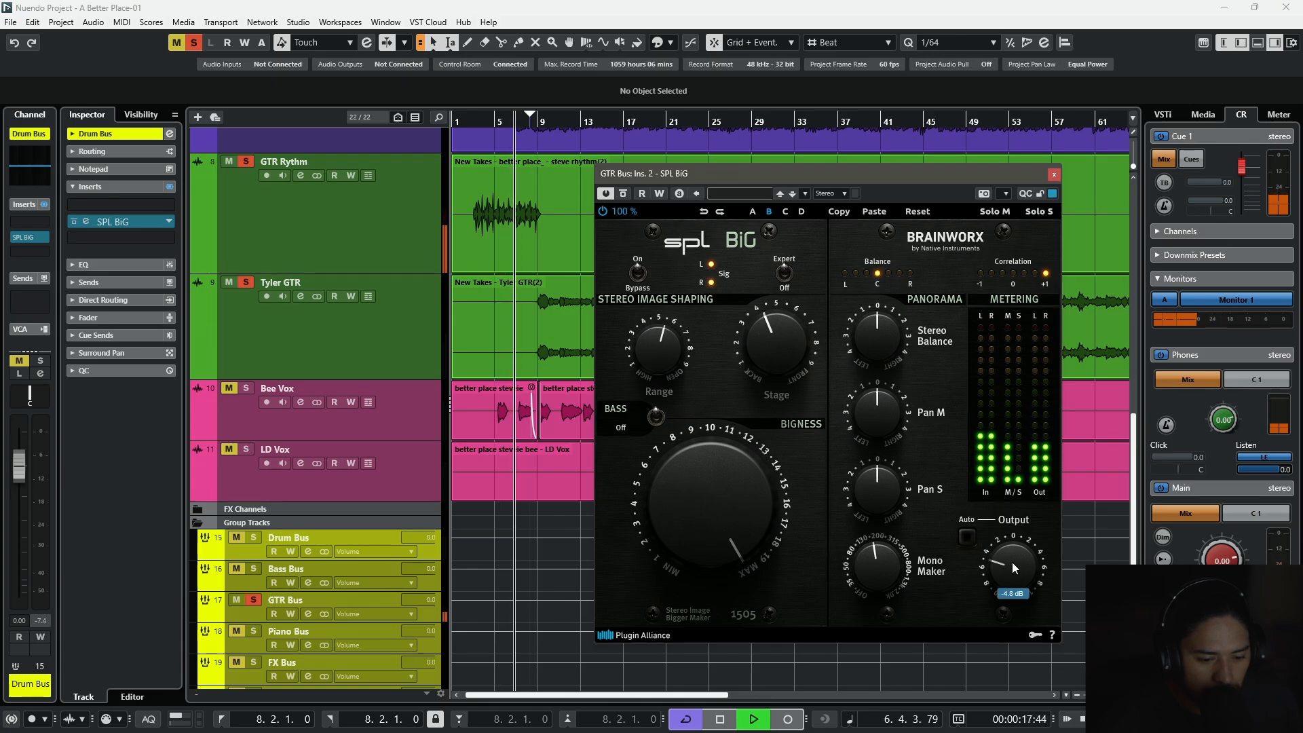
mouse_move(749, 506)
mouse_down()
mouse_move(747, 526)
mouse_move(748, 515)
mouse_up()
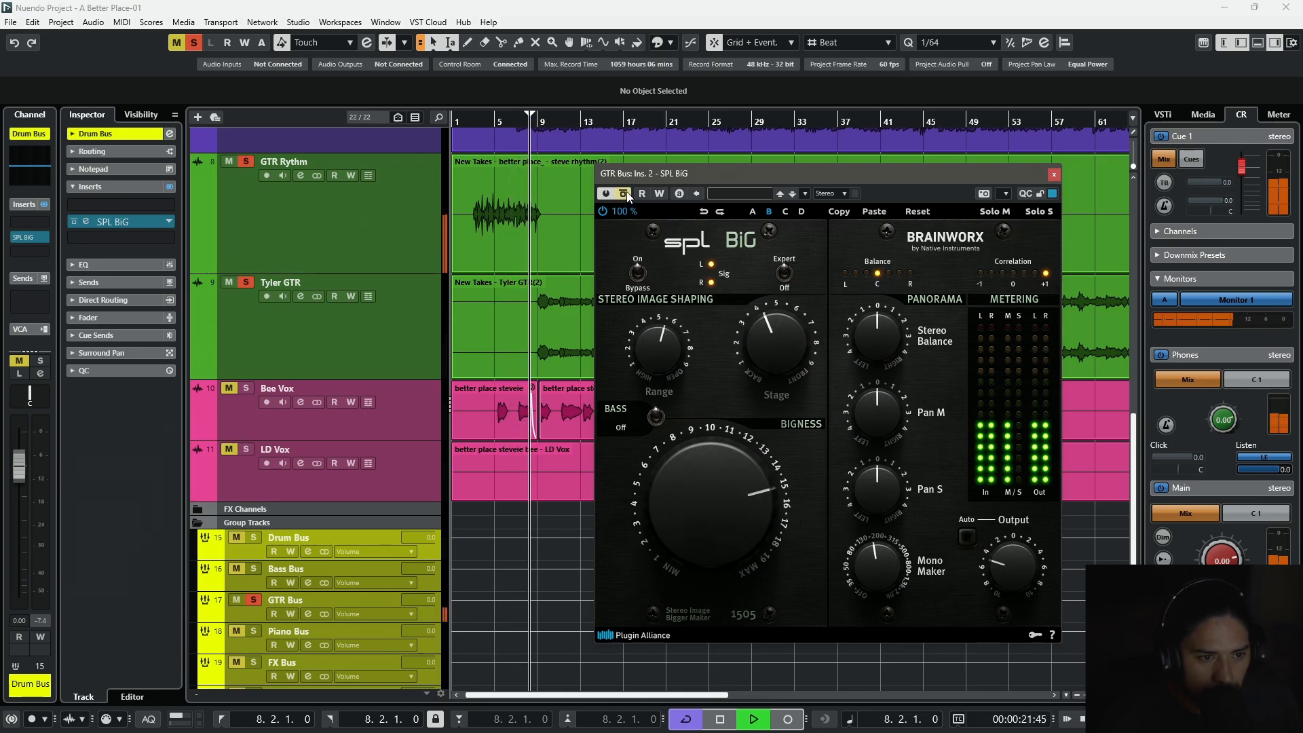
key(space)
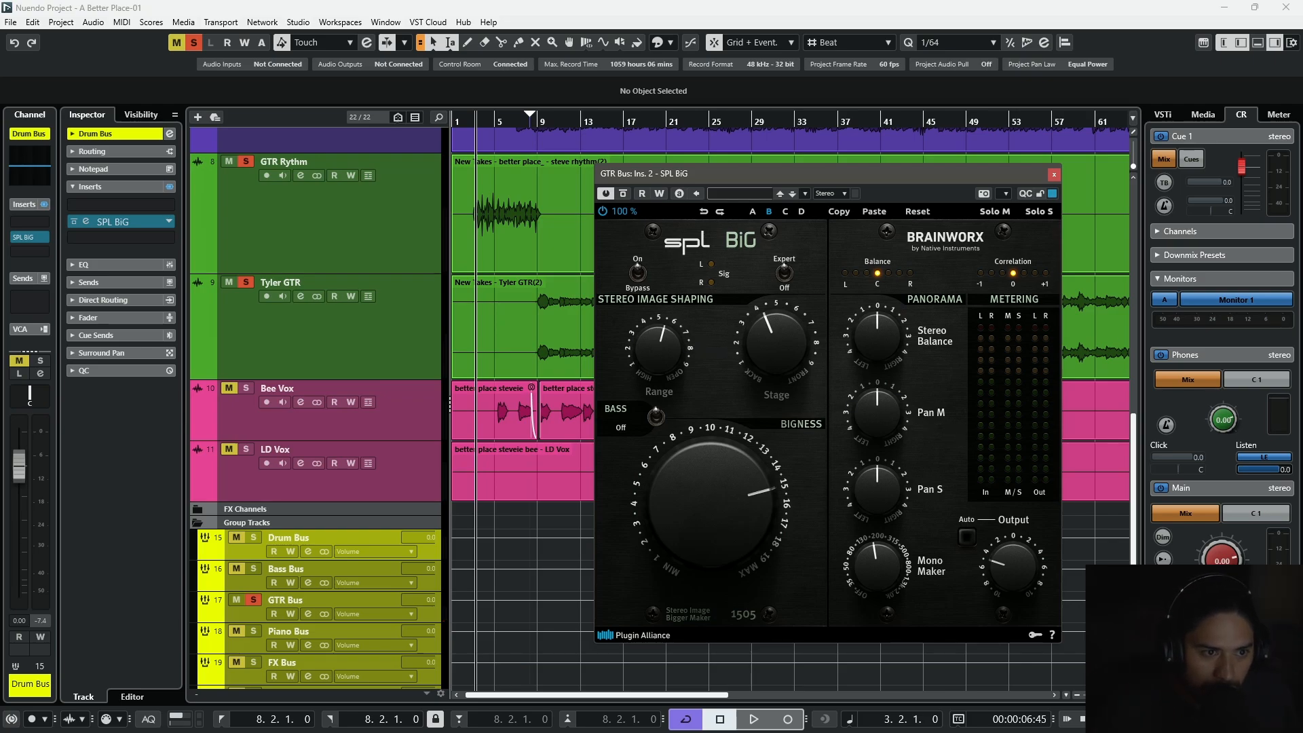
Clear all mutes and solos, play the full mix with the guitar SPL BiG active, and stop playback.
key(alt+m)
key(alt+s)
key(space)
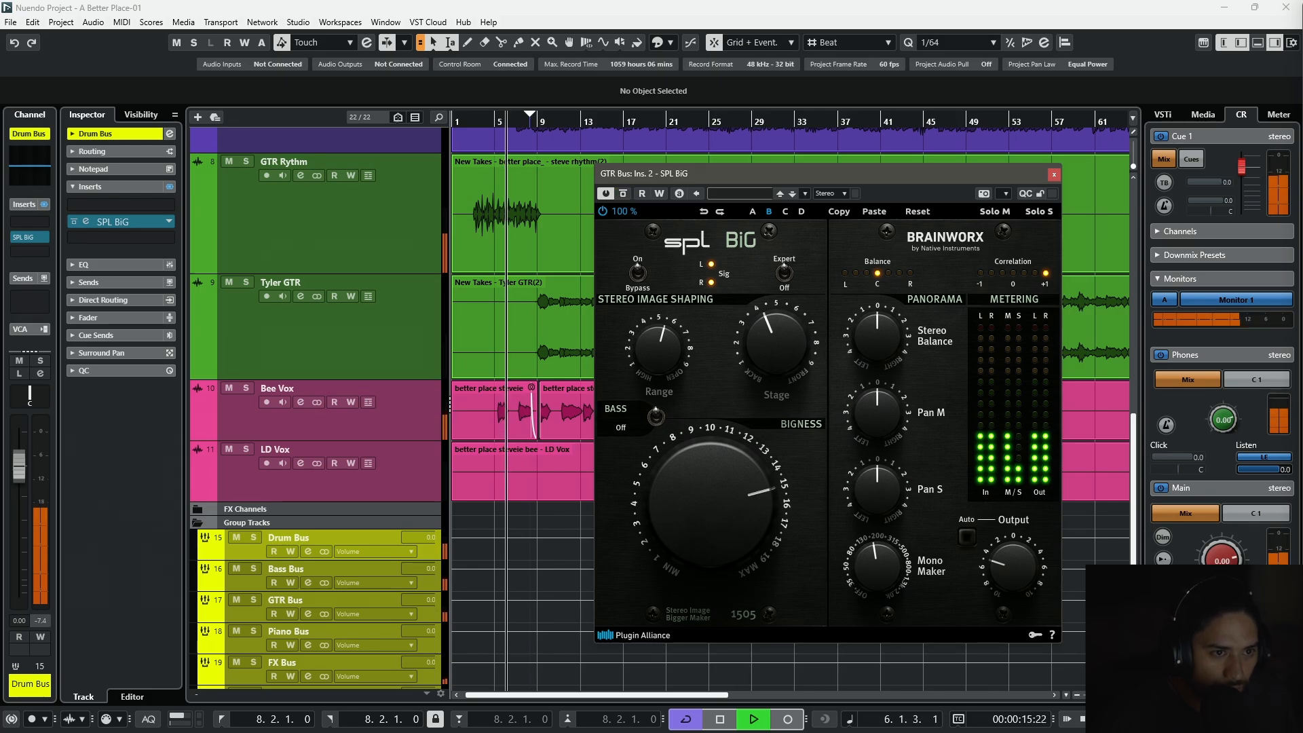
key(space)
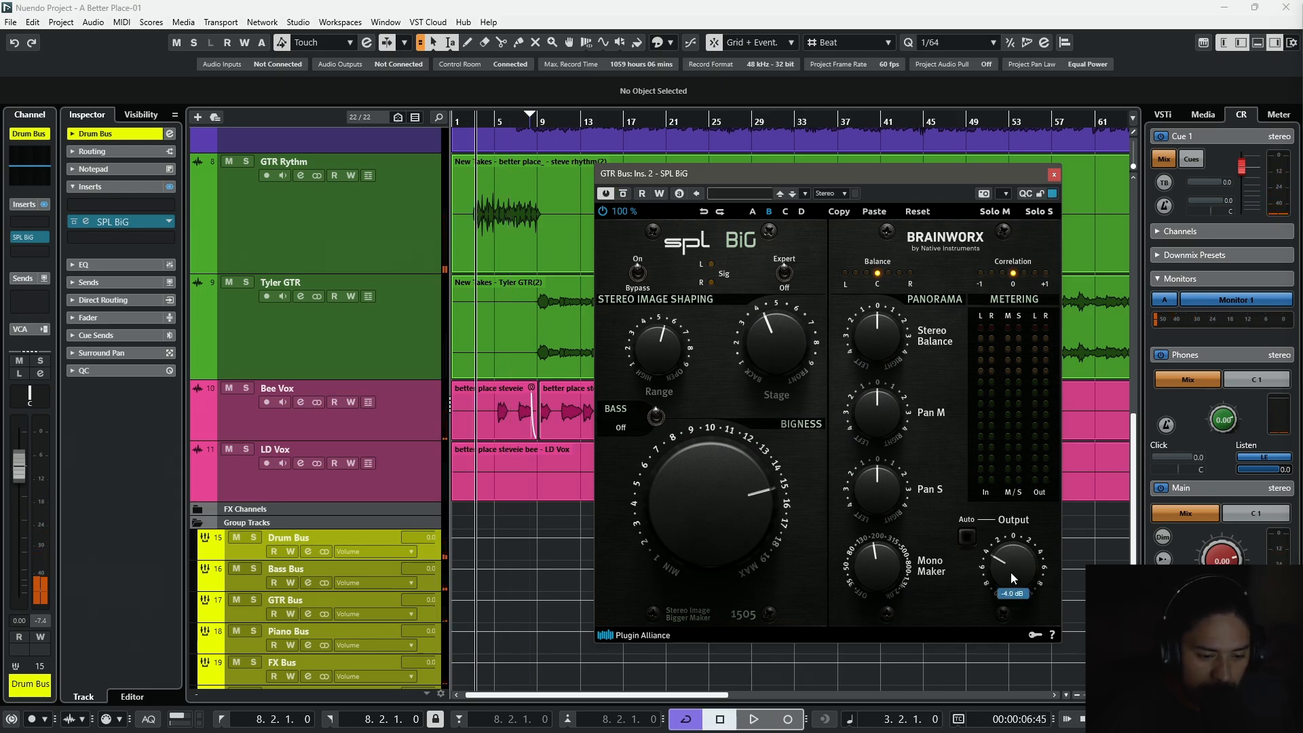
Listen again to the full mix from bar 3 with the GTR Bus SPL BiG, and close that plug-in window.
key(space)
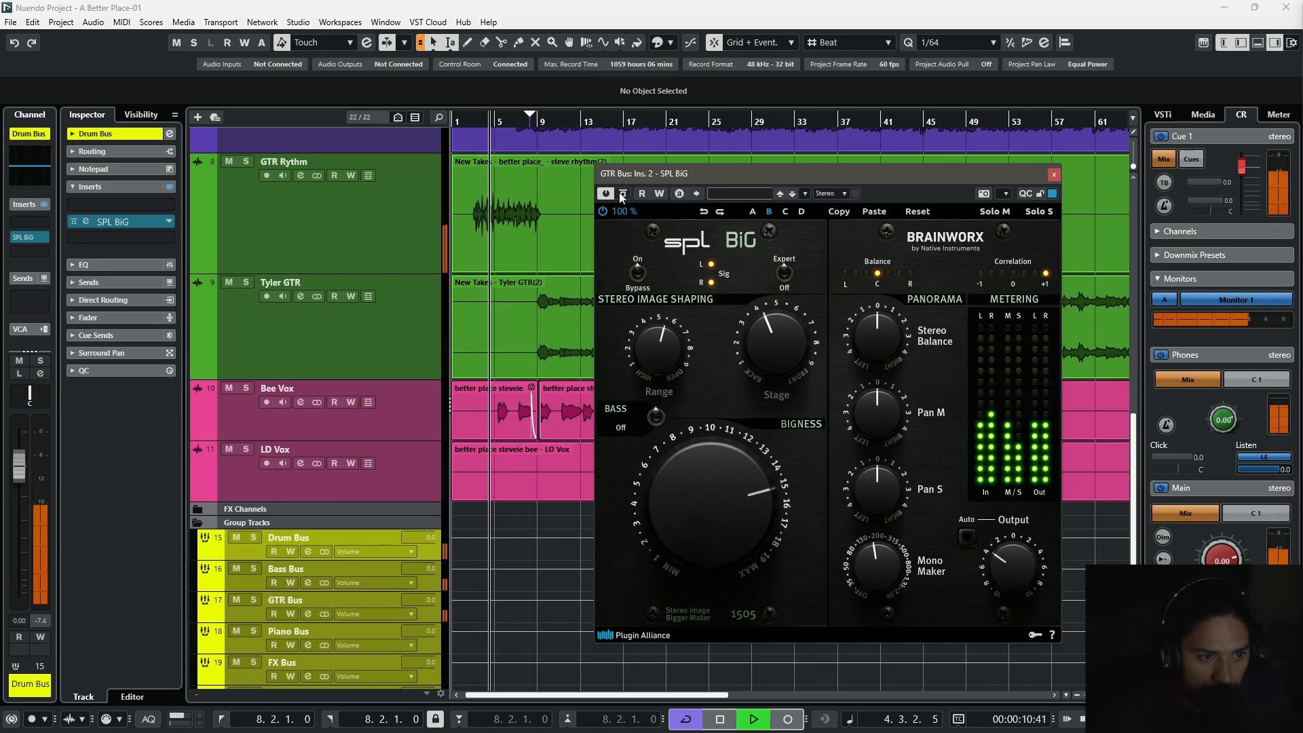
key(space)
click(1053, 176)
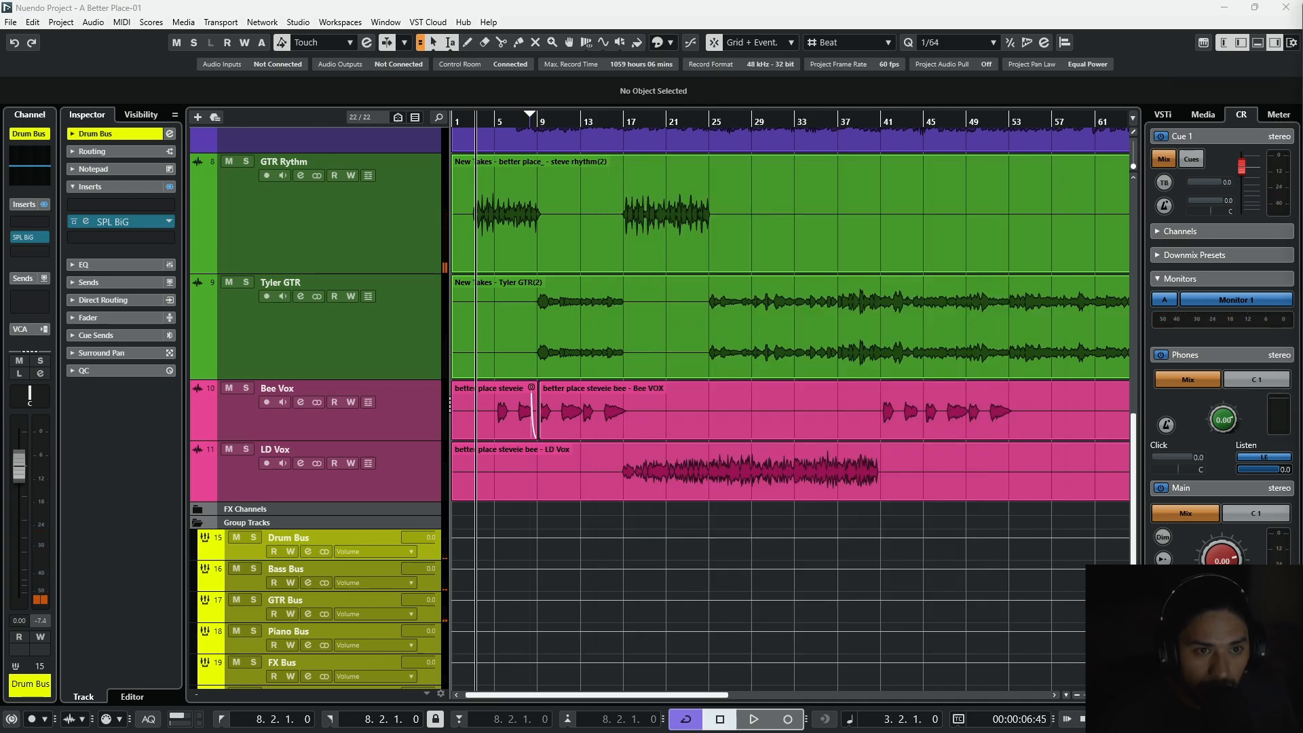
Open the Submix SPL BiG and, during playback, audition Bigness and Stage at their extremes, leaving Bigness at about 5 and Stage at minimum.
click(86, 221)
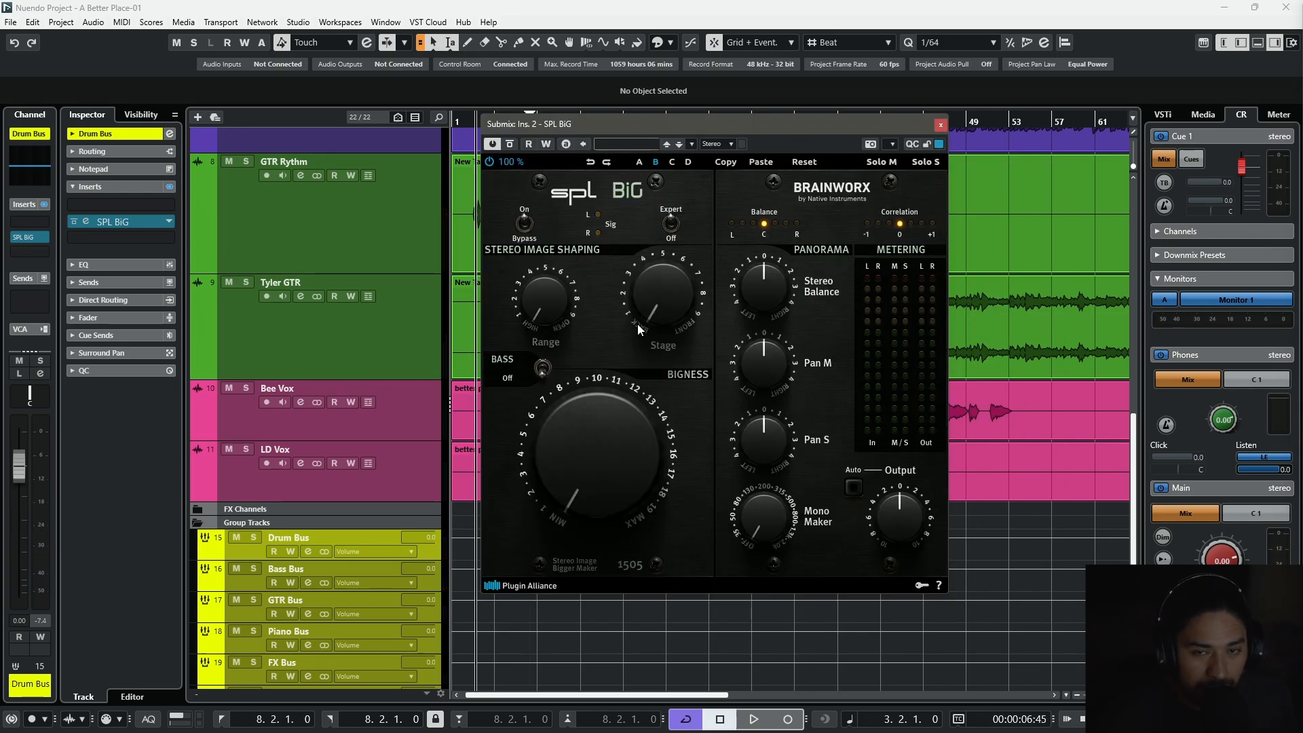
key(space)
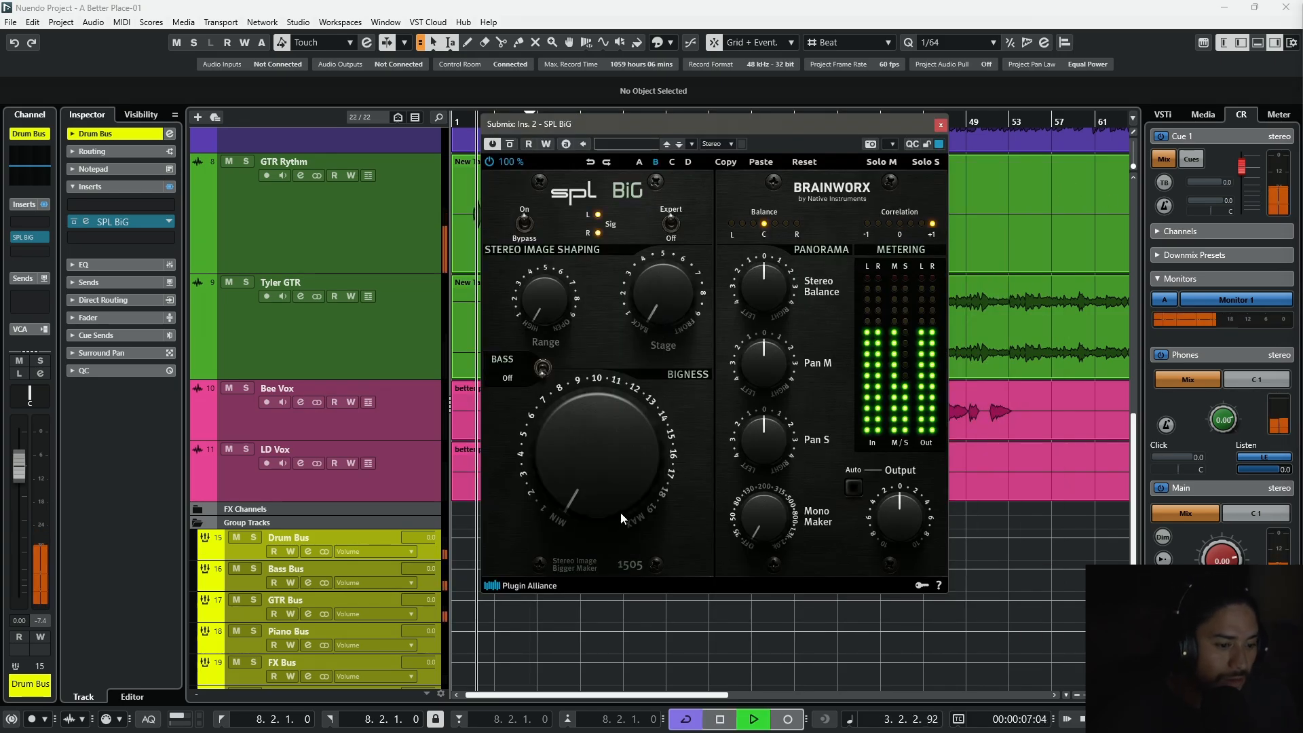
drag(620, 511, 622, 482)
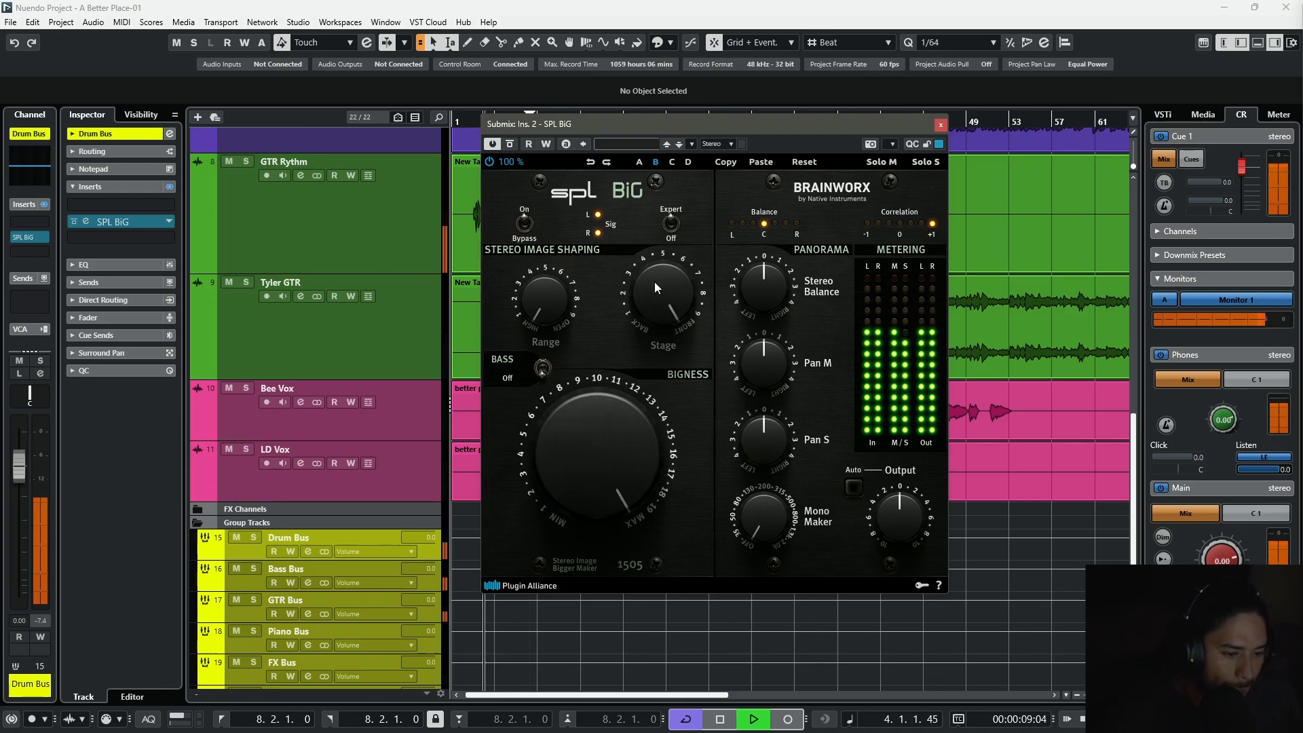
drag(656, 283, 648, 306)
drag(546, 471, 580, 533)
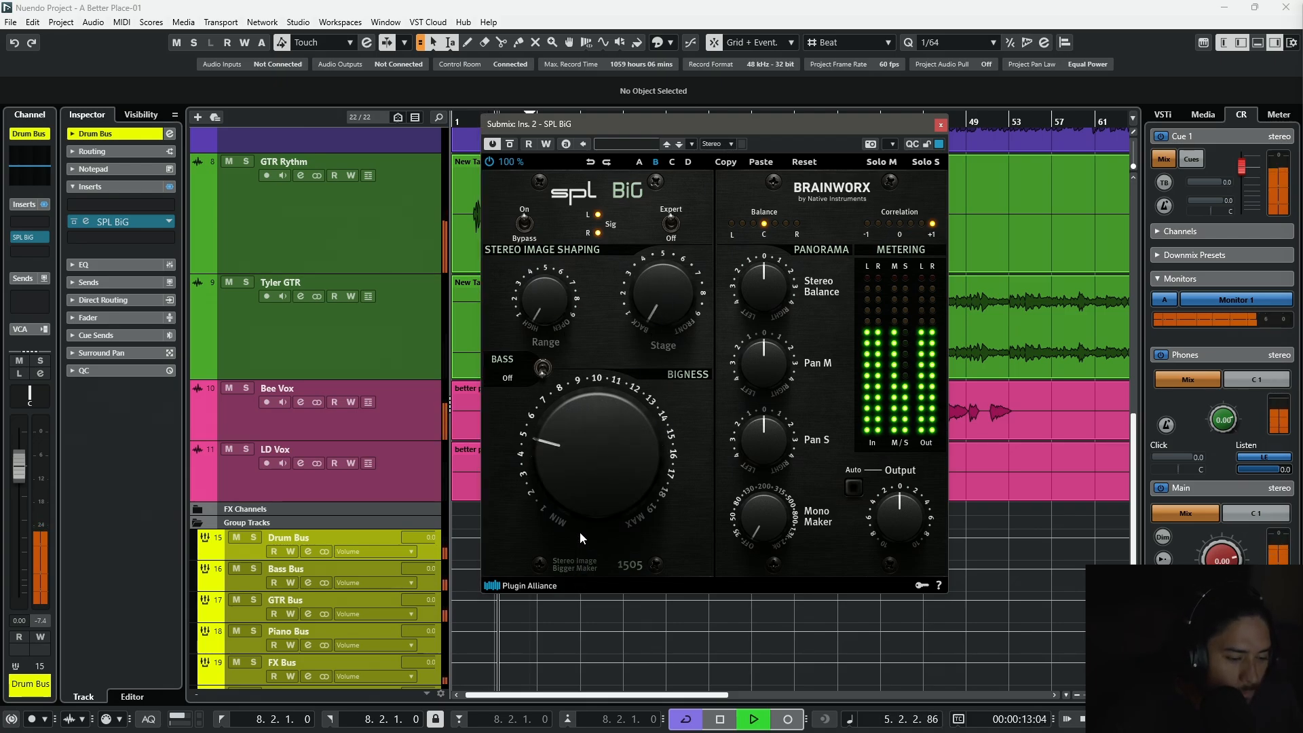
Shape the submix image with Range about 1.5, Stage about 2.5, Bigness about 4, and Mono Maker 121 Hz.
drag(549, 313, 558, 299)
drag(661, 310, 669, 286)
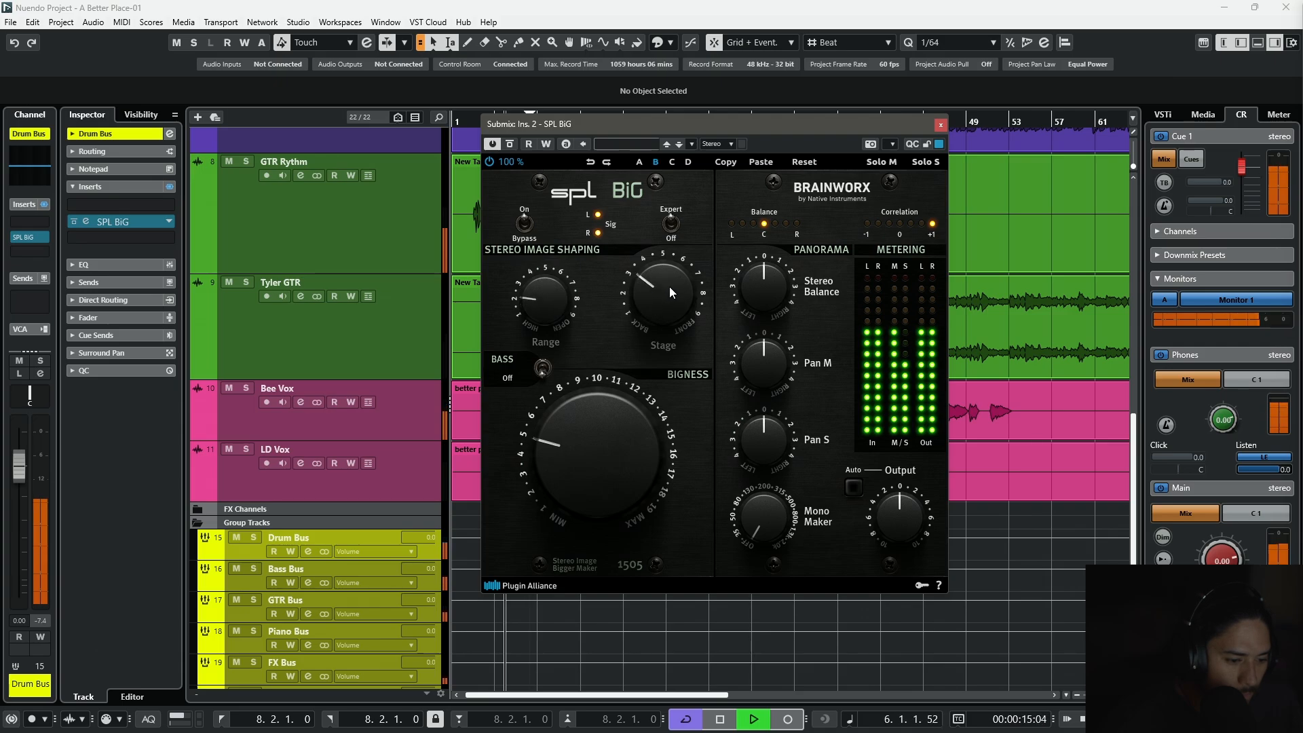
drag(593, 458, 595, 447)
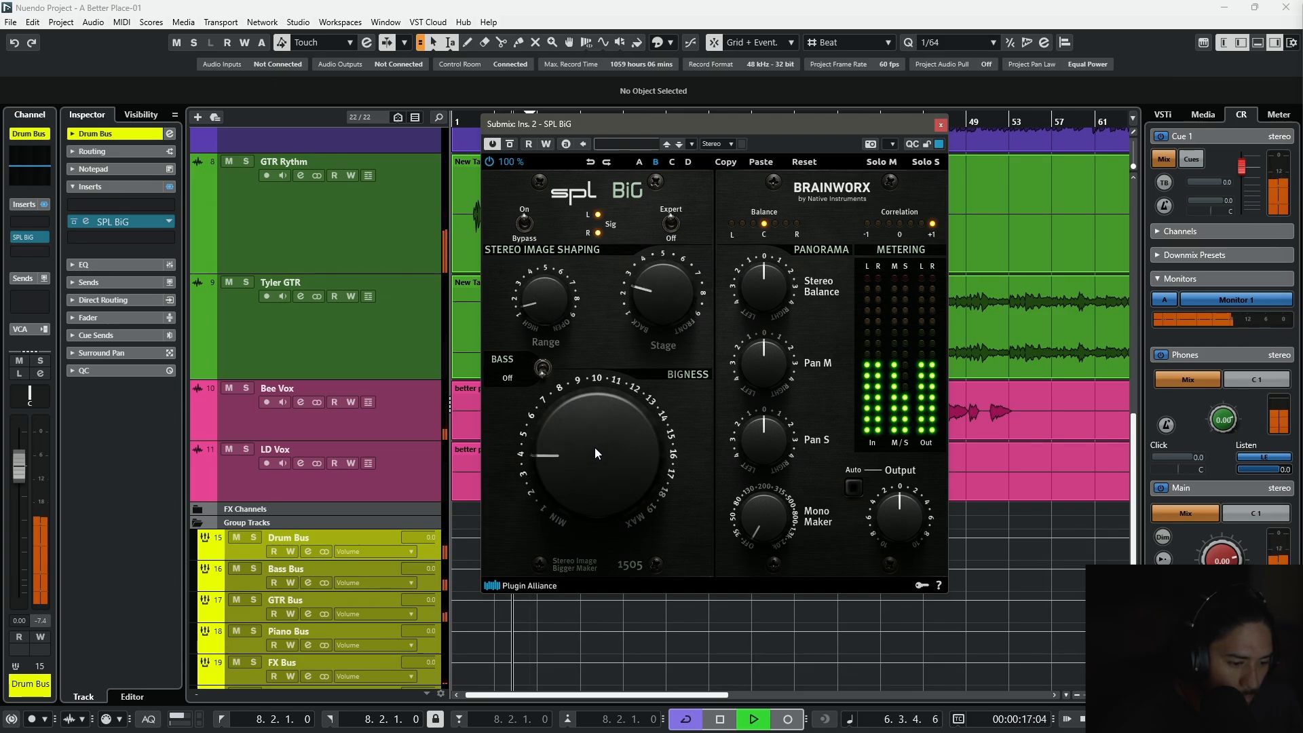
drag(746, 524, 781, 498)
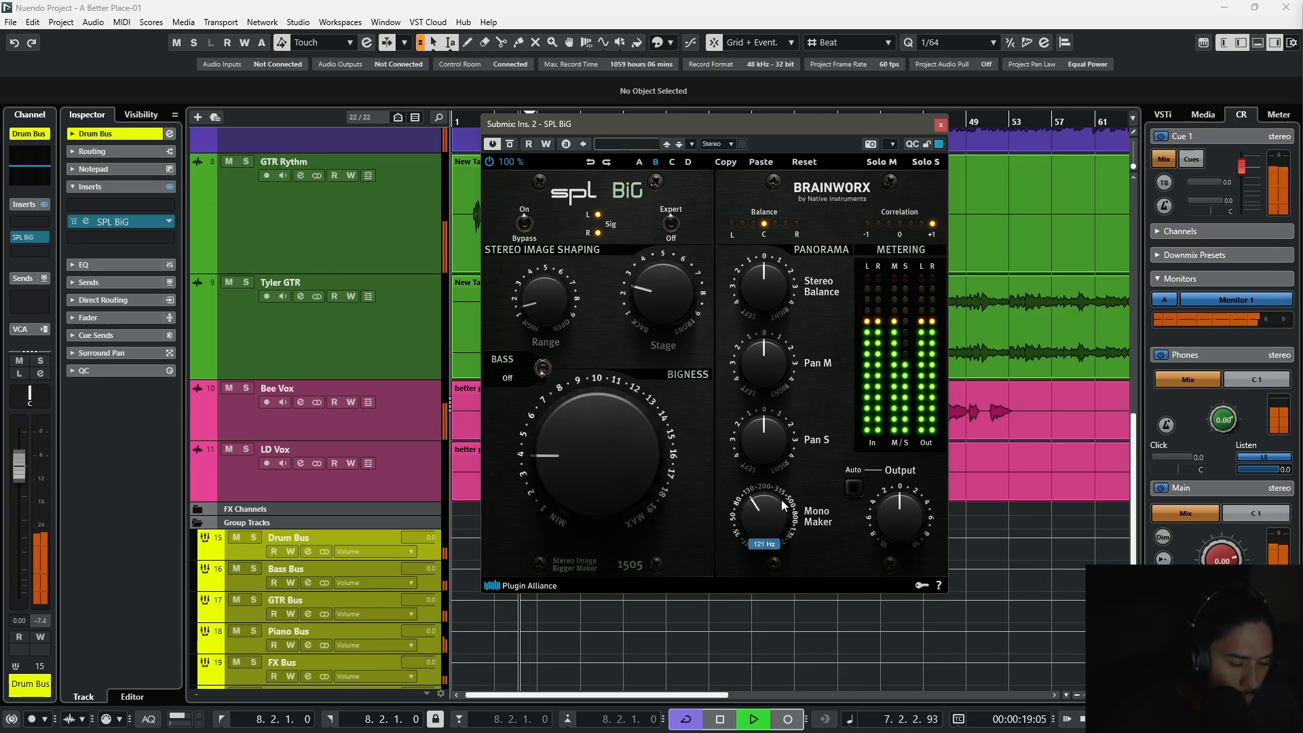
Try the automatic output level on the submix SPL BiG, compare the mix with bypass, and stop playback.
click(853, 487)
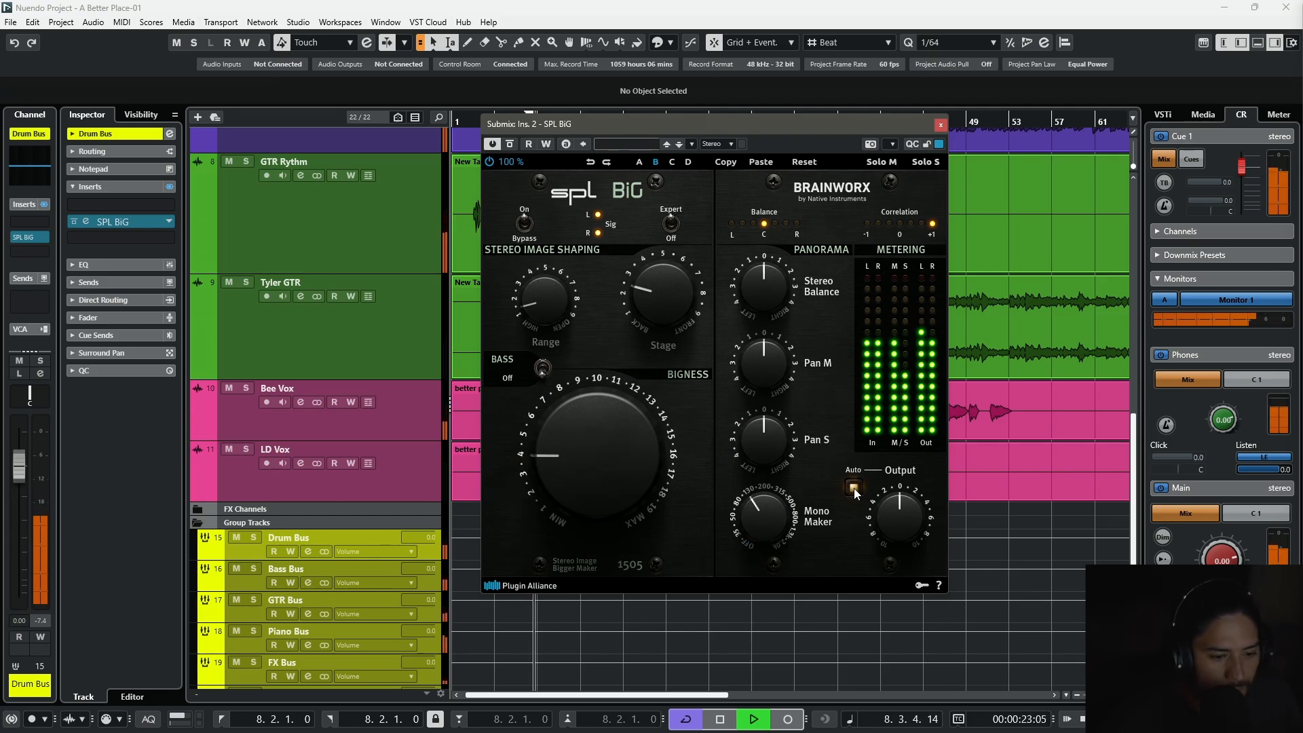
click(854, 489)
click(854, 488)
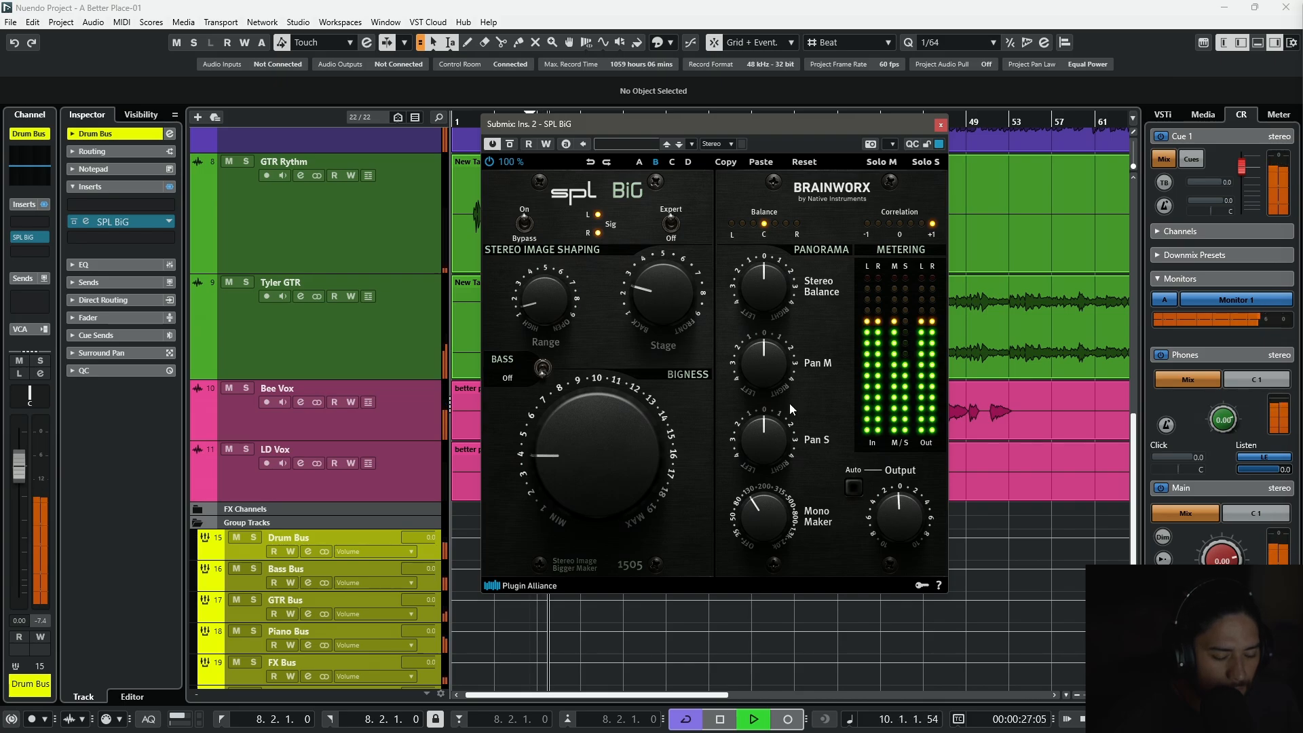
click(509, 144)
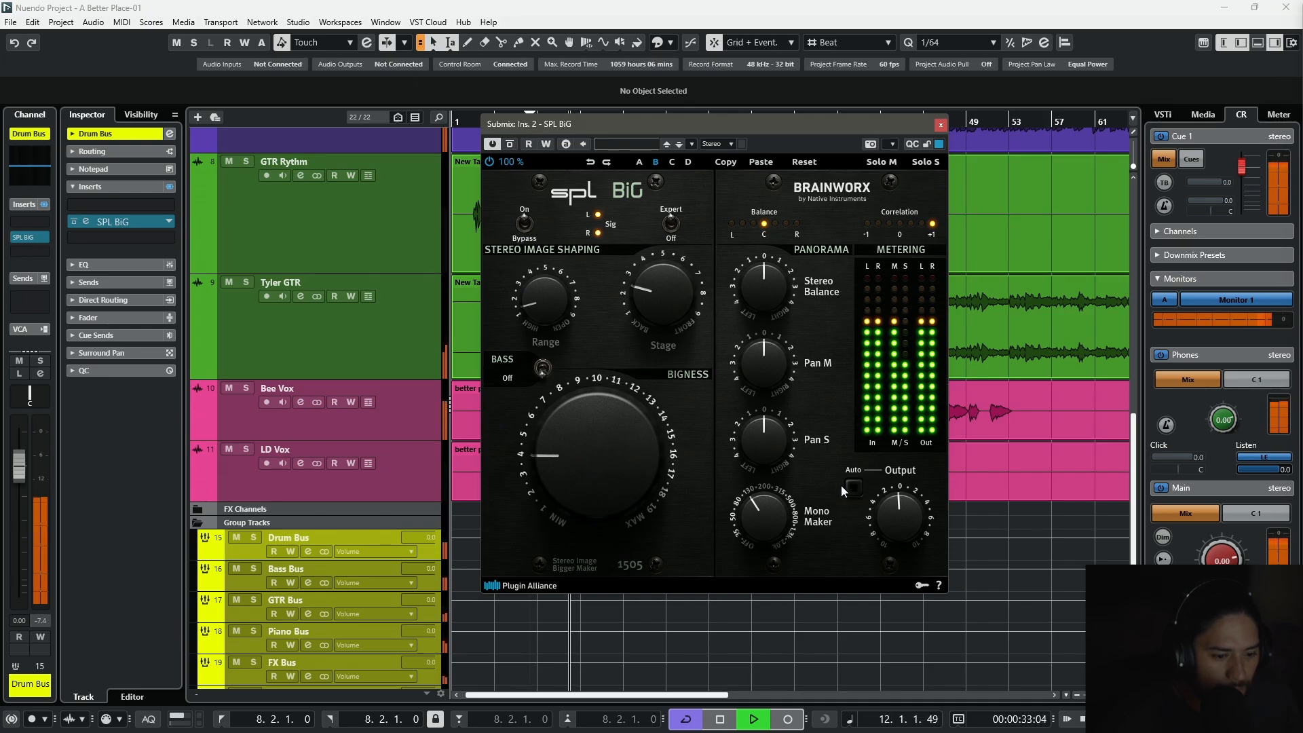
key(space)
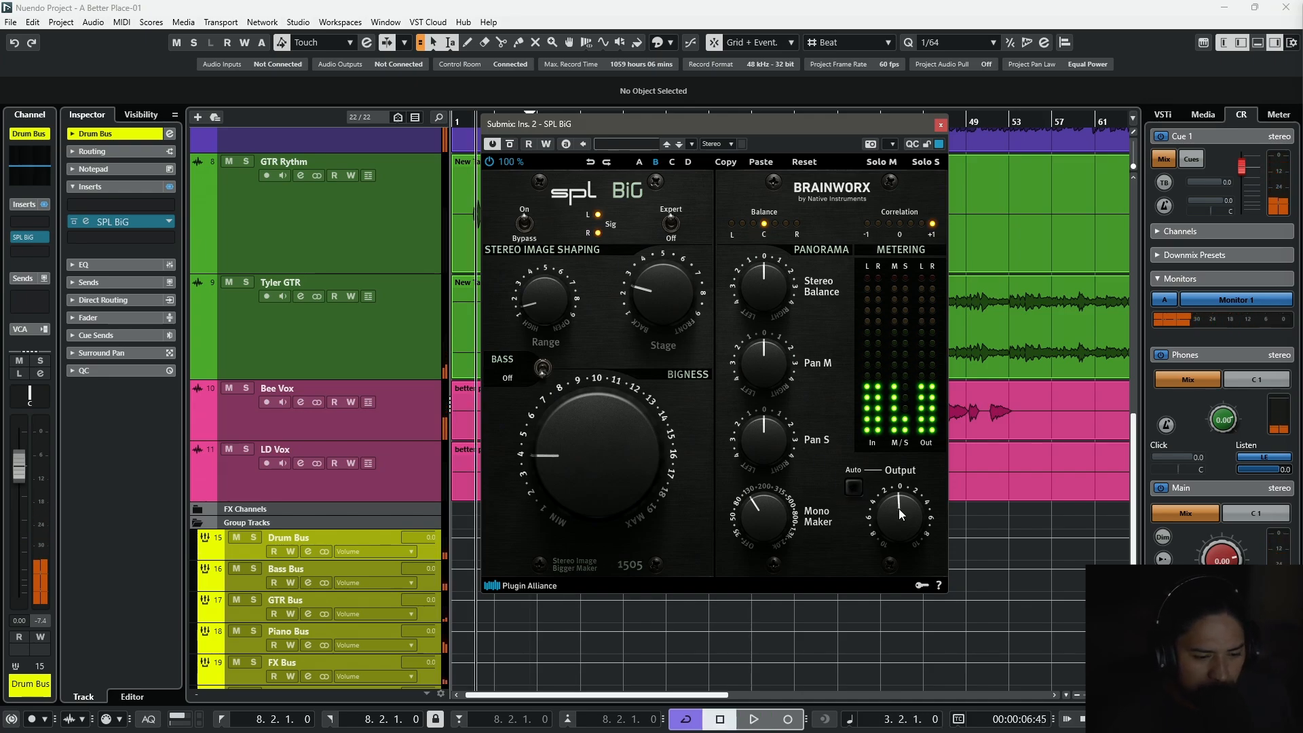
Lower the submix SPL BiG Output to about -1.2 dB and reduce Bigness to about 3.5 during playback.
mouse_move(898, 510)
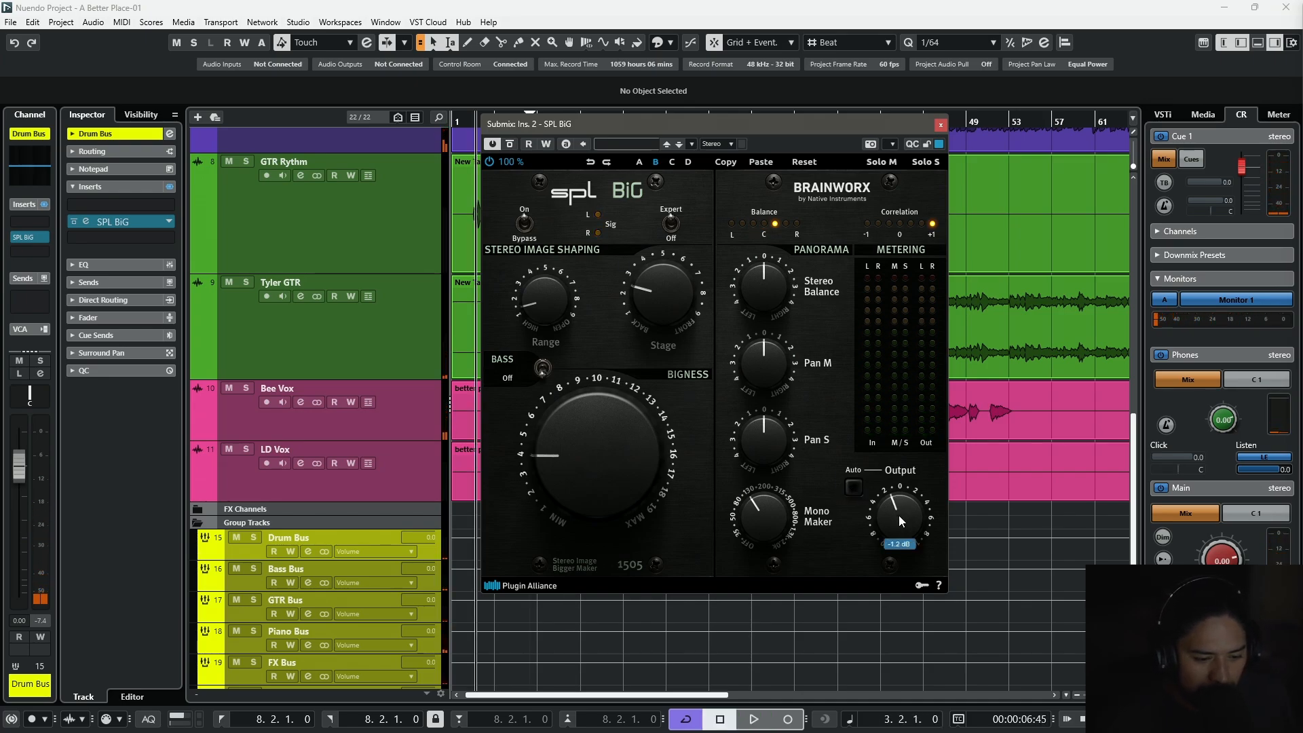
key(space)
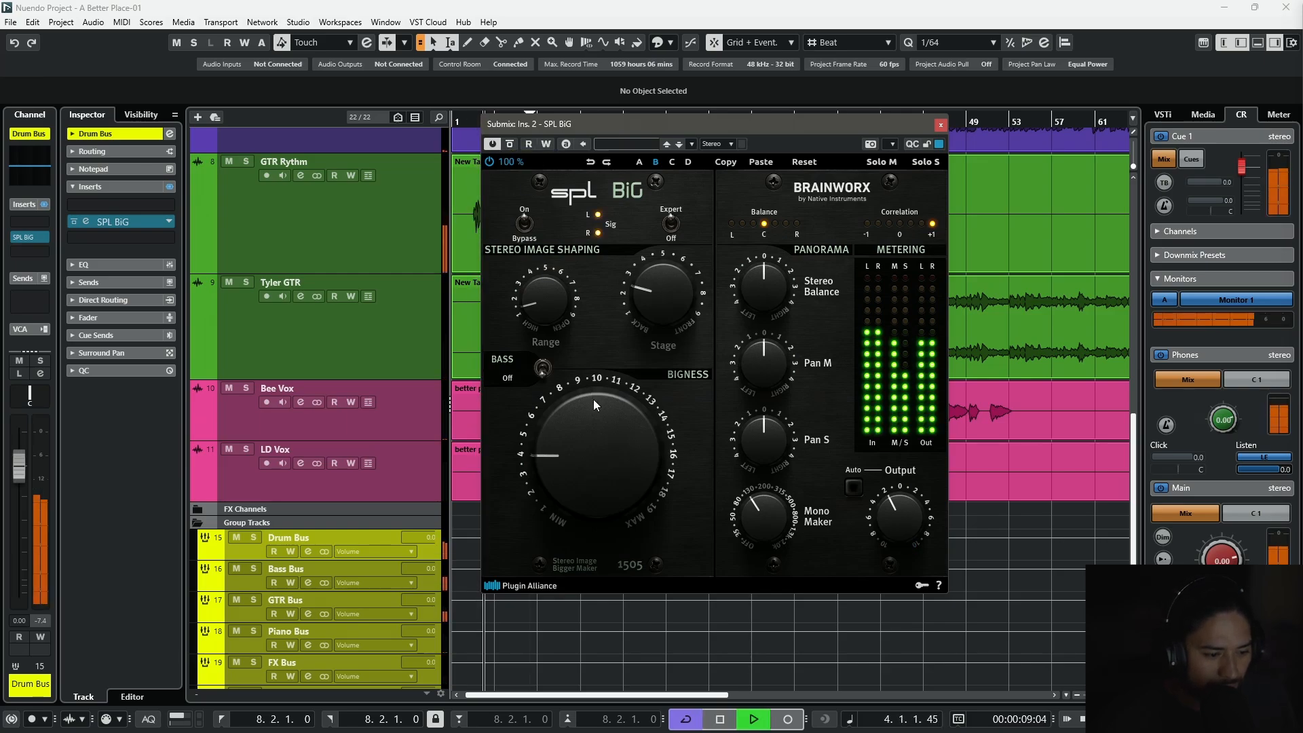
drag(593, 405, 604, 440)
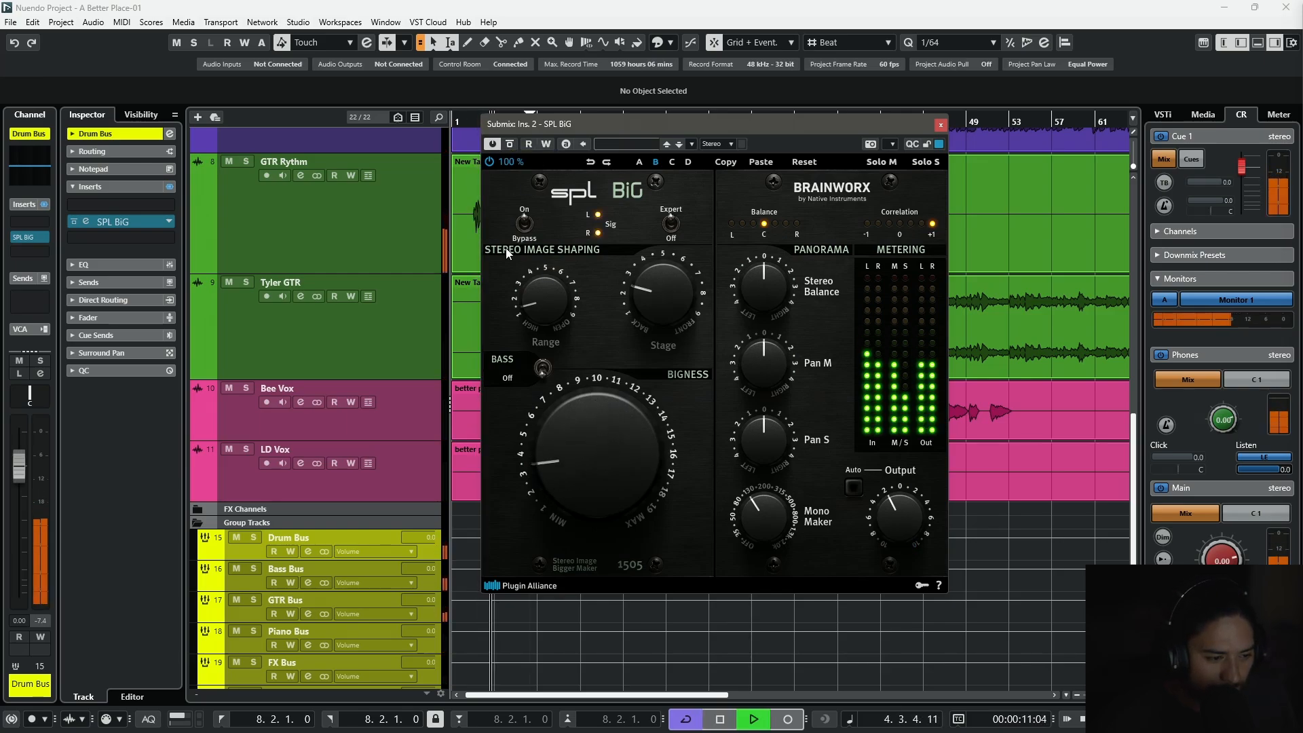
Compare the full mix with the submix SPL BiG bypassed and active, and stop playback.
click(513, 145)
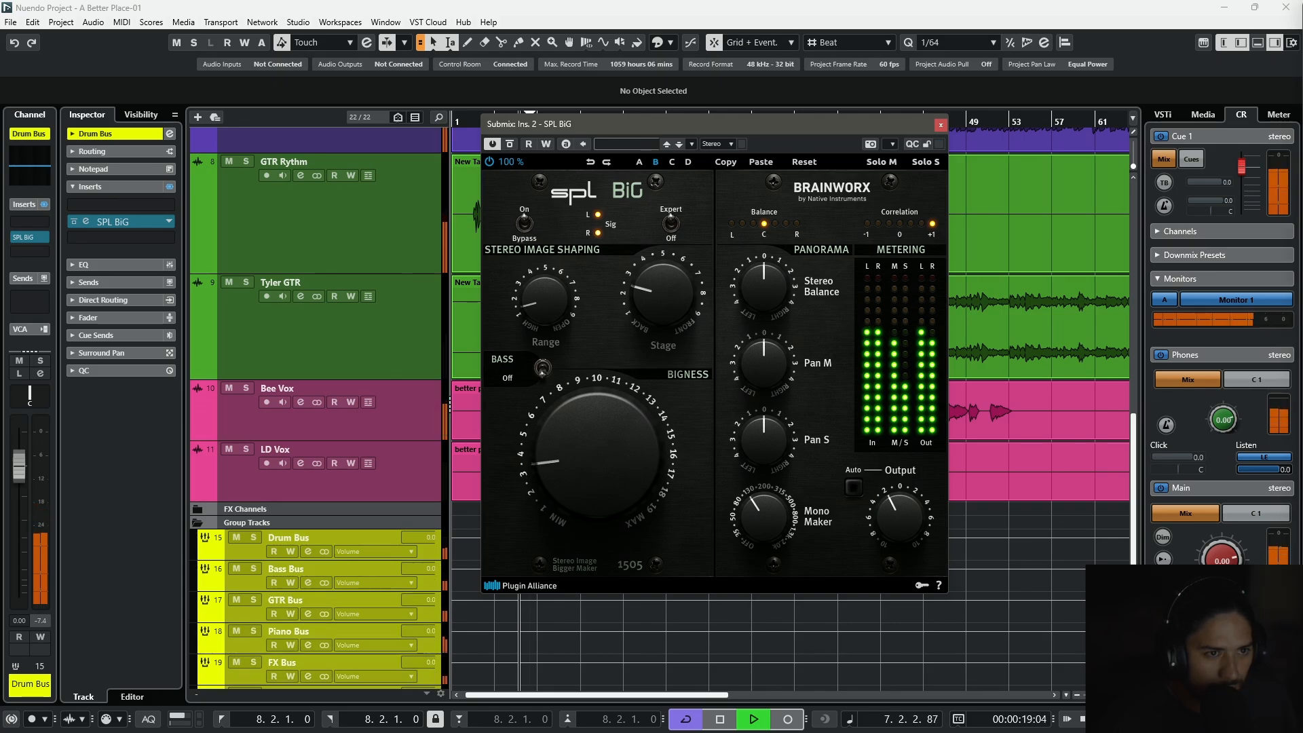
click(510, 144)
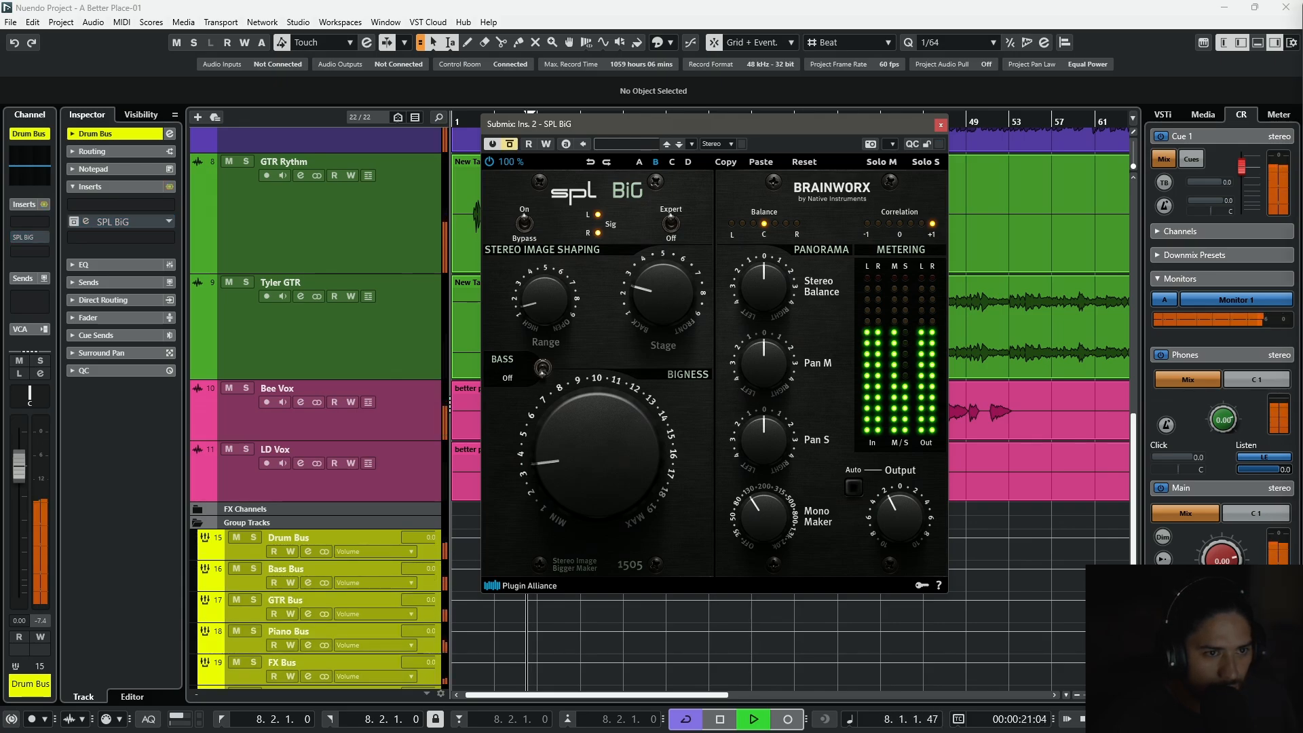
click(510, 144)
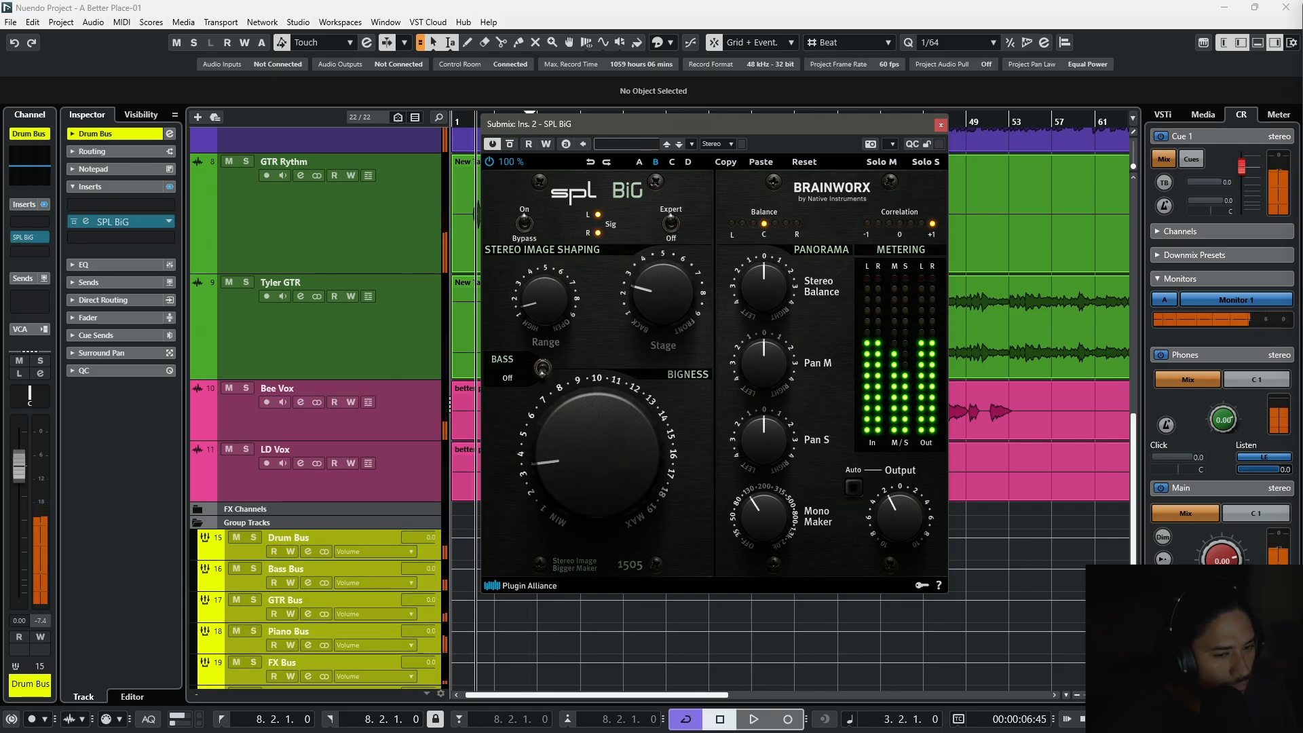
key(space)
Solo the Piano Bus with its SPL BiG open, close the Submix plug-in window, and play from about bar 7.
click(253, 630)
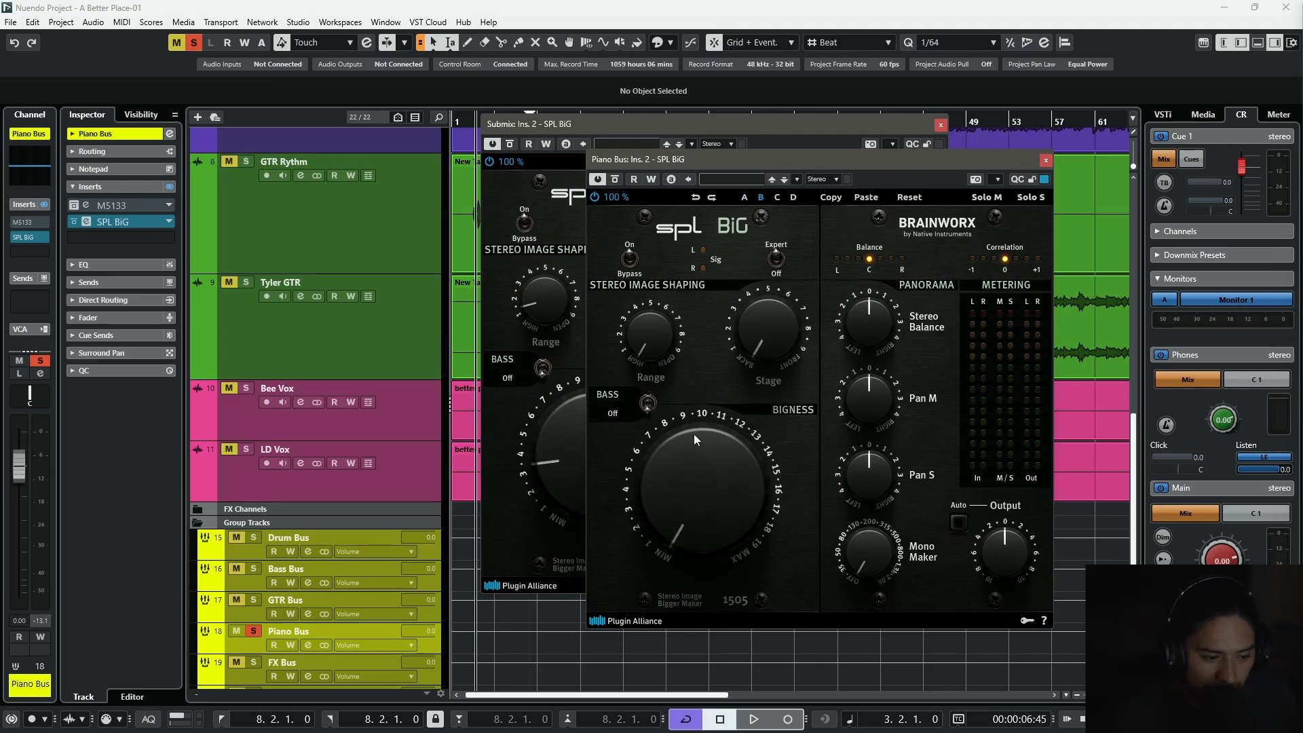
click(941, 125)
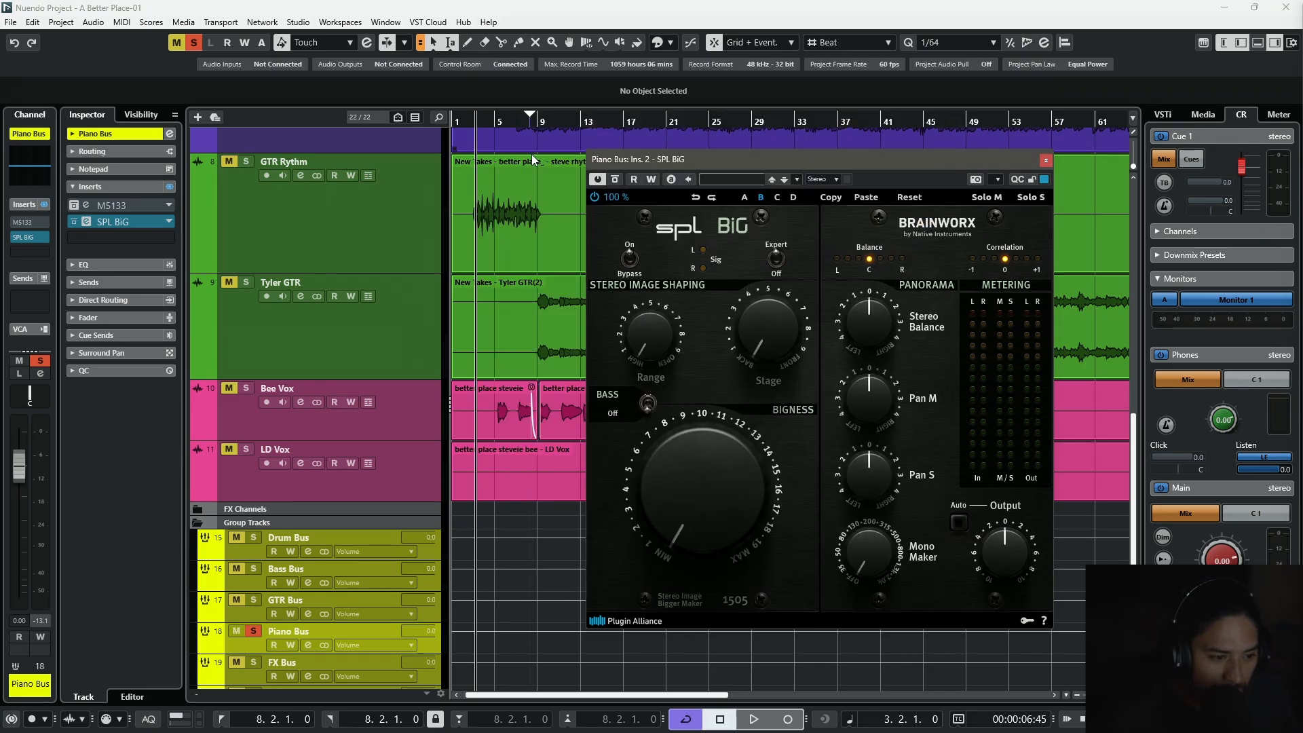
scroll(520, 136, up, 4)
click(516, 123)
key(space)
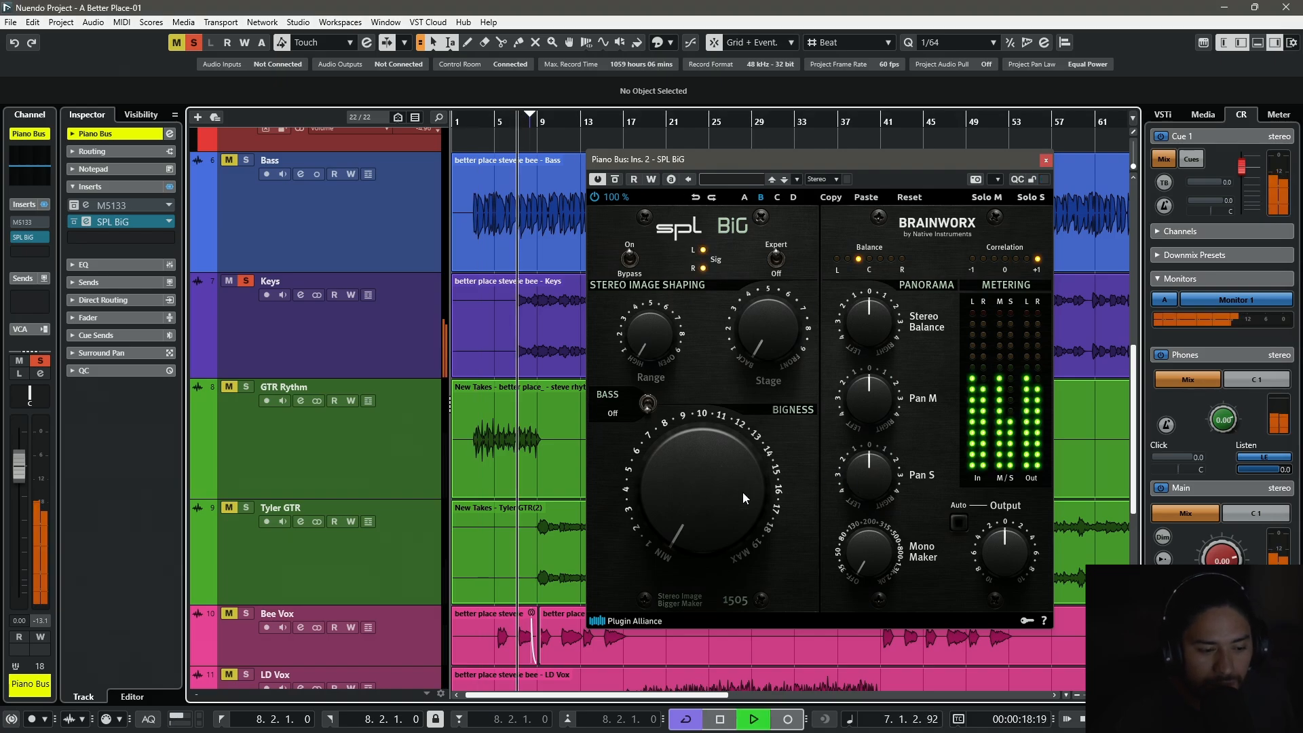
Audition the piano with maximum Bigness while sweeping Range and Stage between their extremes.
drag(743, 441, 694, 393)
drag(664, 340, 667, 272)
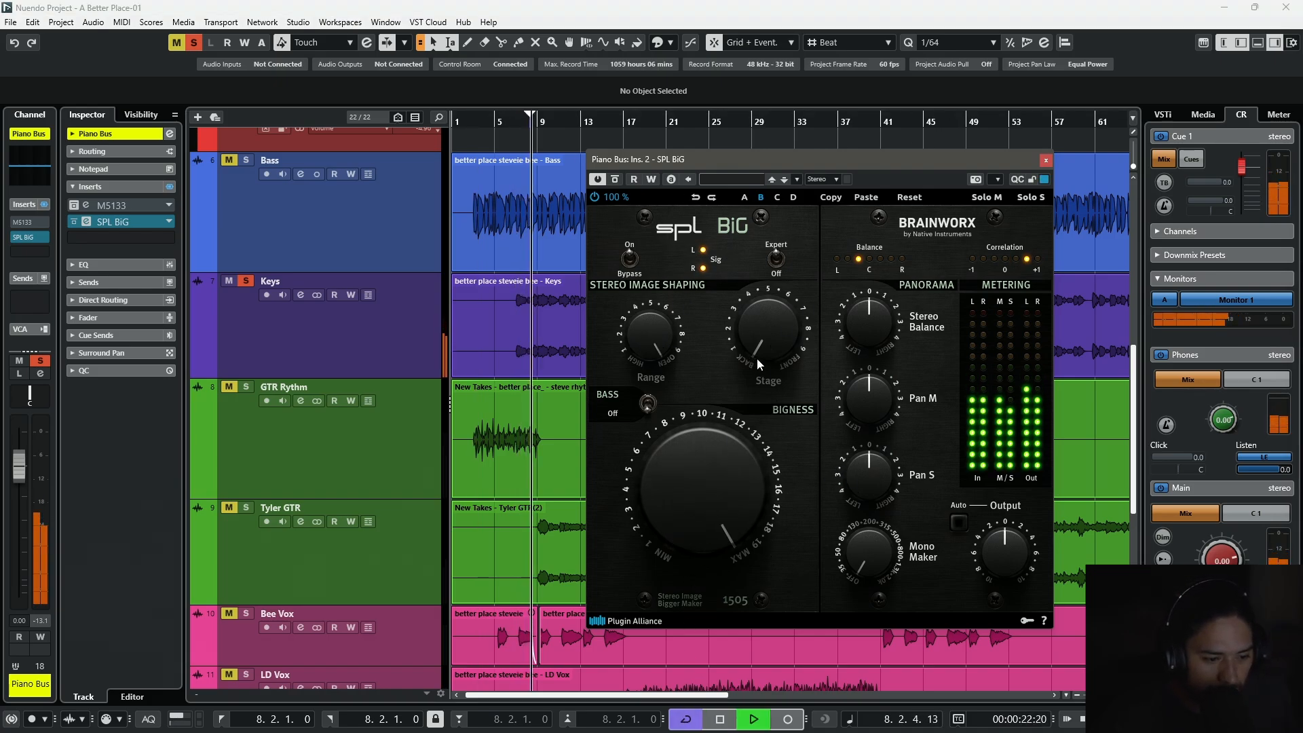
drag(761, 349, 766, 272)
drag(655, 345, 656, 414)
drag(756, 345, 809, 215)
drag(733, 475, 776, 292)
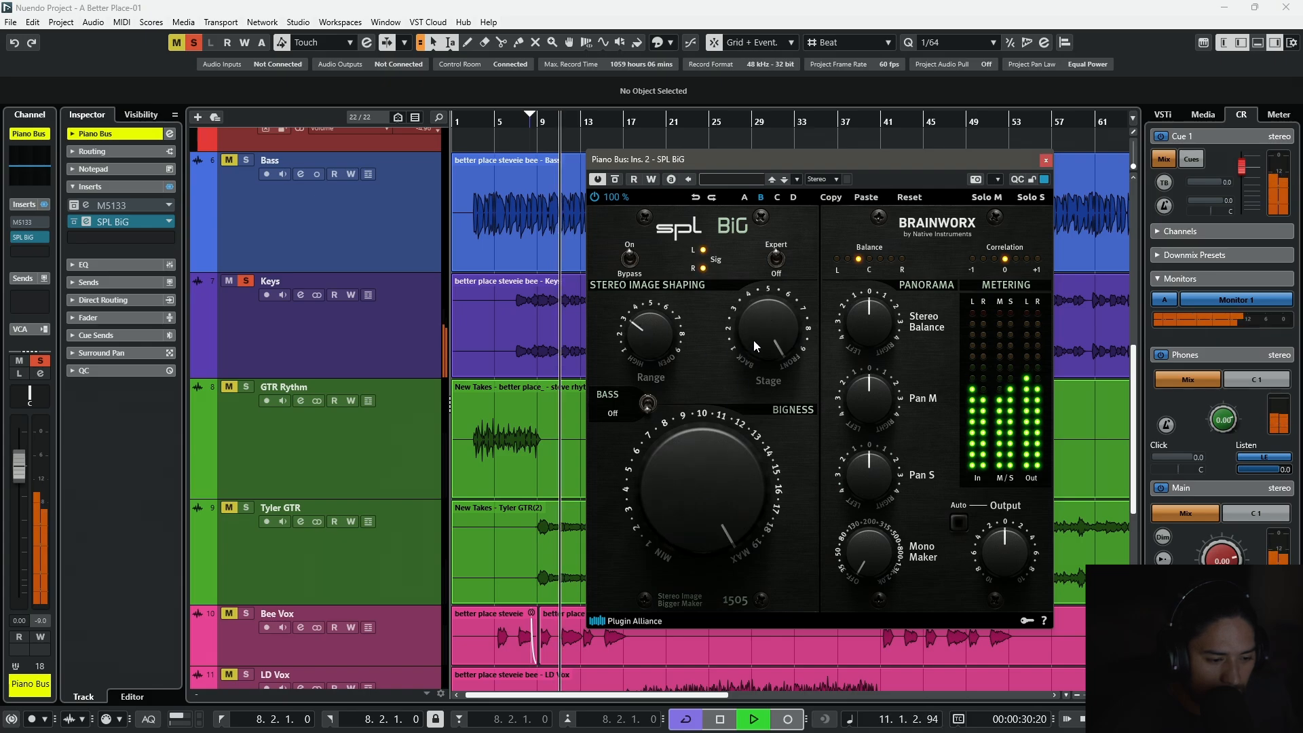
Dial in the piano image with Stage about 3, Range about 4, Mono Maker about 120 Hz, and Bigness about 14.
drag(776, 365, 760, 414)
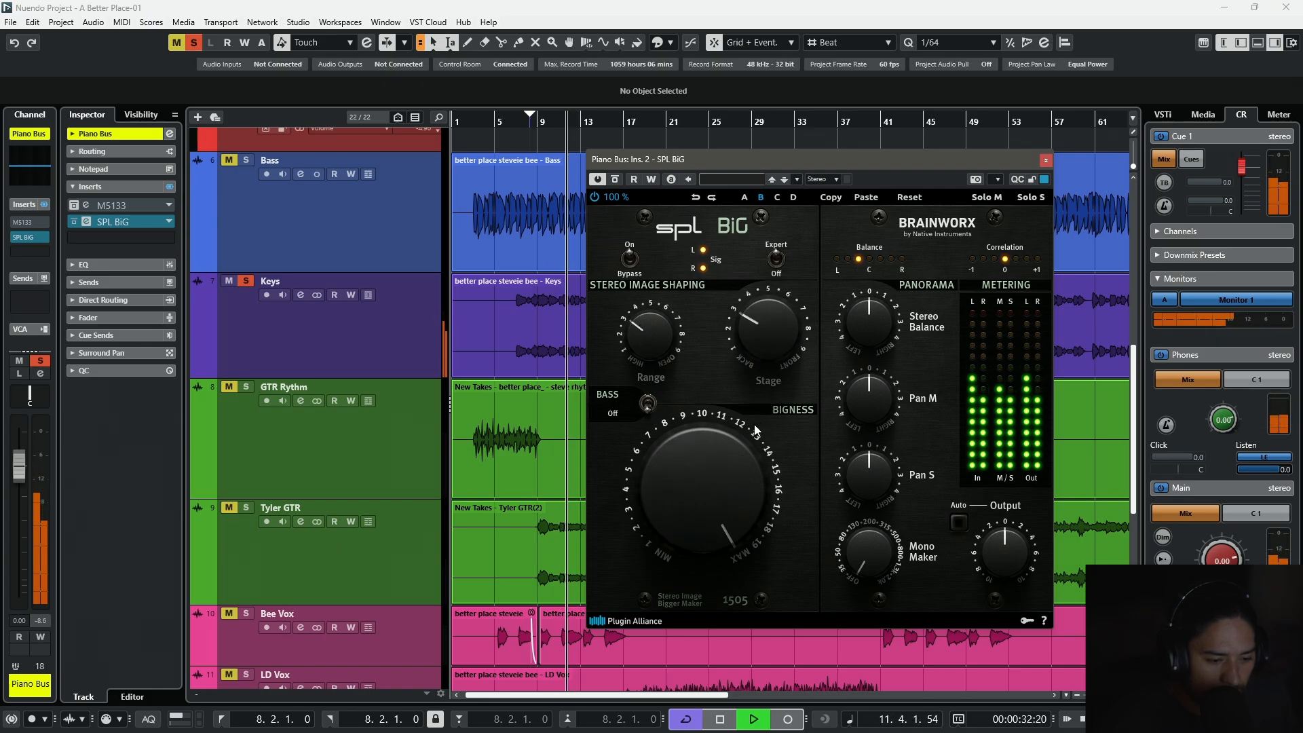
mouse_move(662, 353)
mouse_down()
mouse_move(687, 284)
mouse_move(665, 376)
mouse_move(666, 336)
mouse_up()
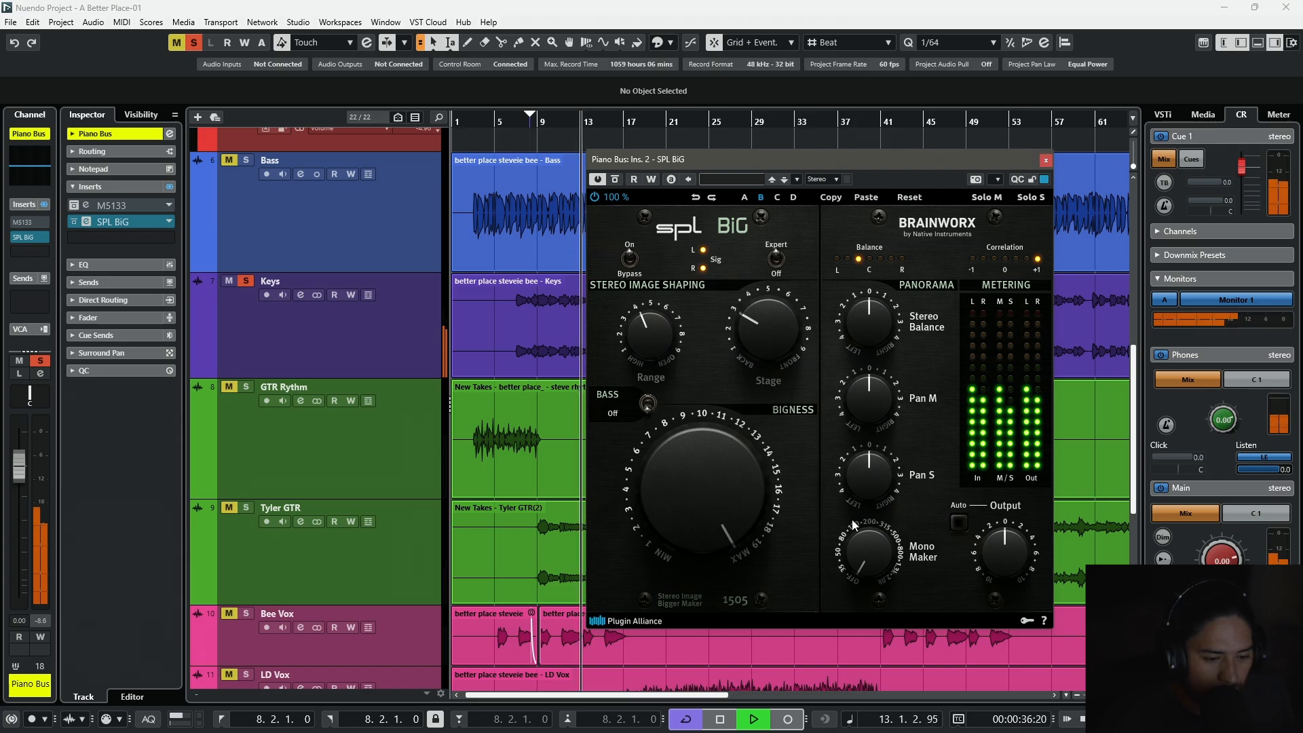
drag(868, 540, 869, 508)
mouse_move(734, 468)
mouse_down()
mouse_move(726, 534)
mouse_move(714, 452)
mouse_up()
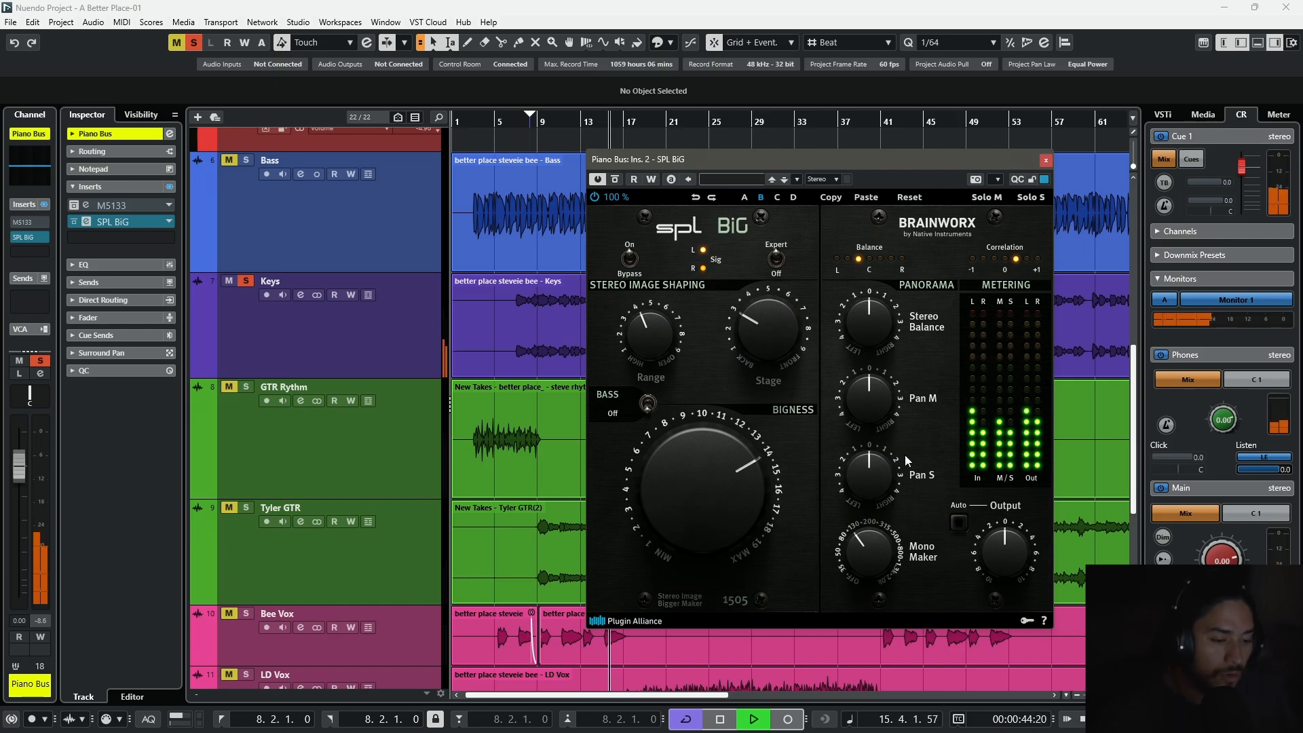
Compare the piano with SPL BiG bypassed and active, lower its Output slightly, and stop playback.
click(618, 179)
click(616, 179)
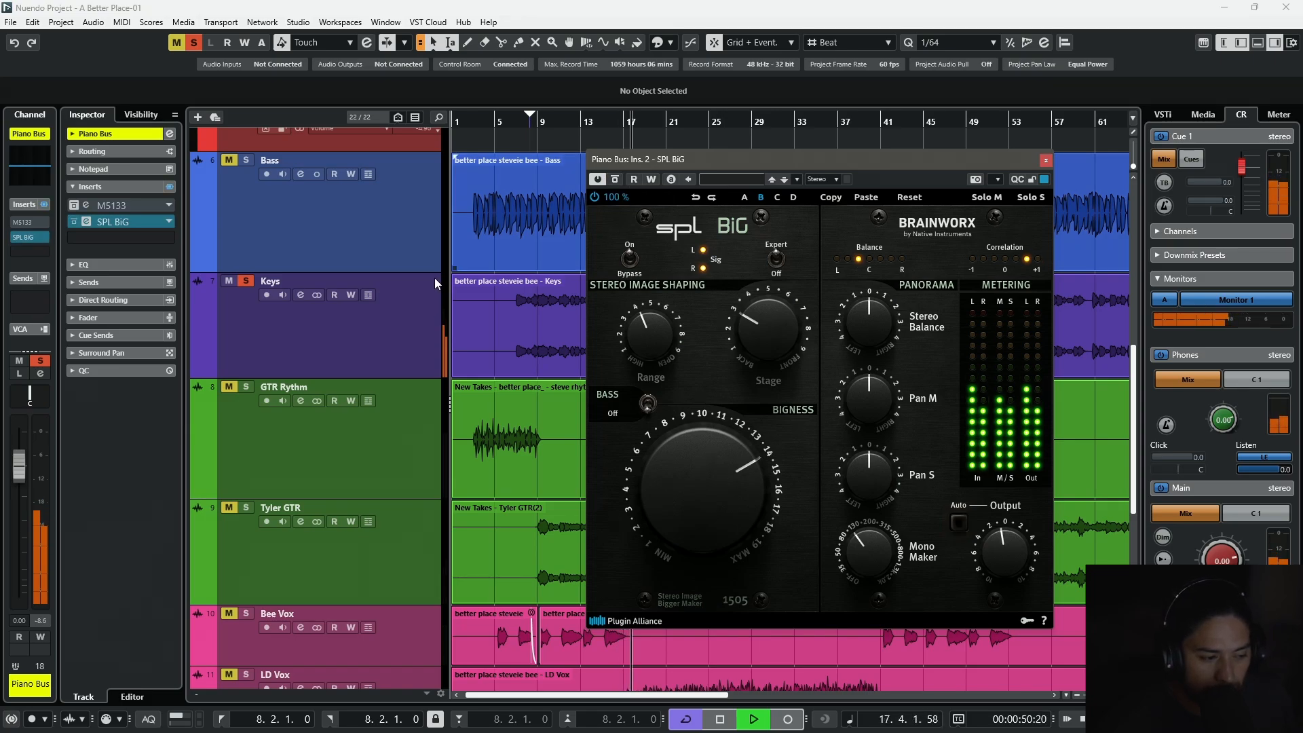
key(space)
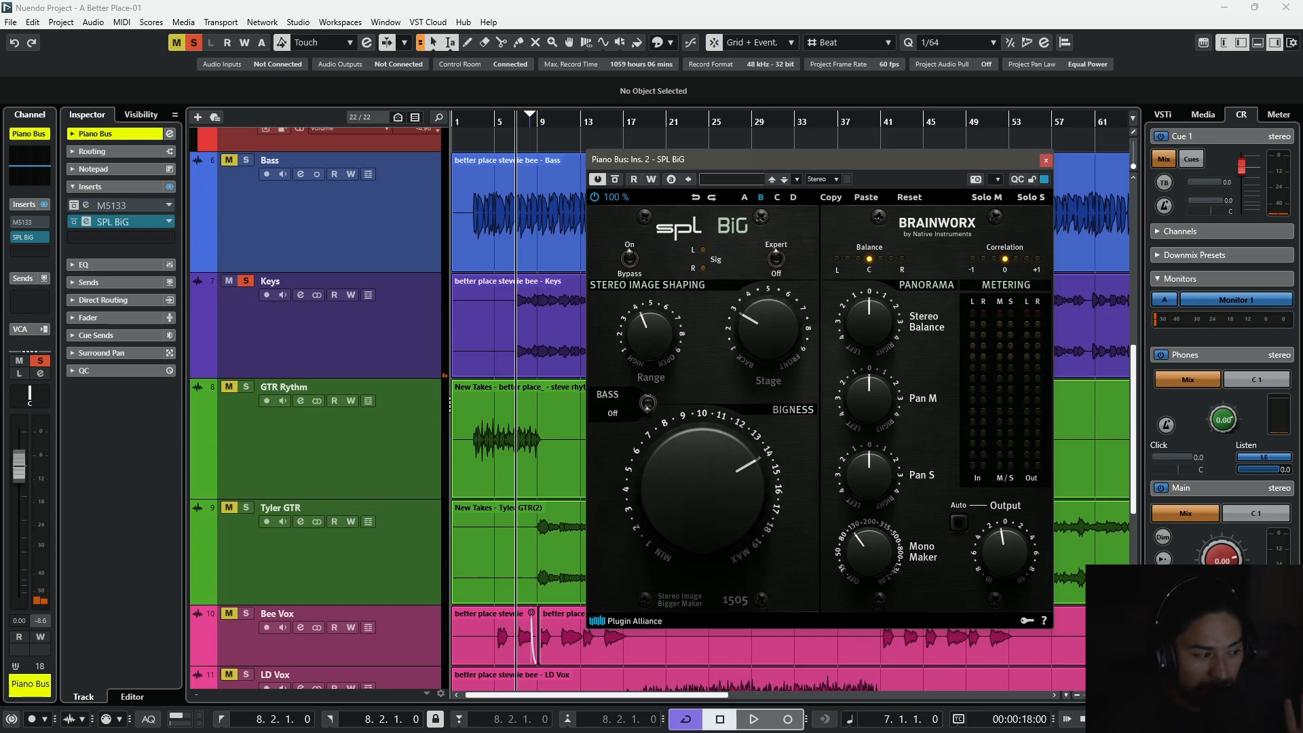
Clear the solos and bypass the inserts on all group tracks from Drum Bus to Submix together.
key(s)
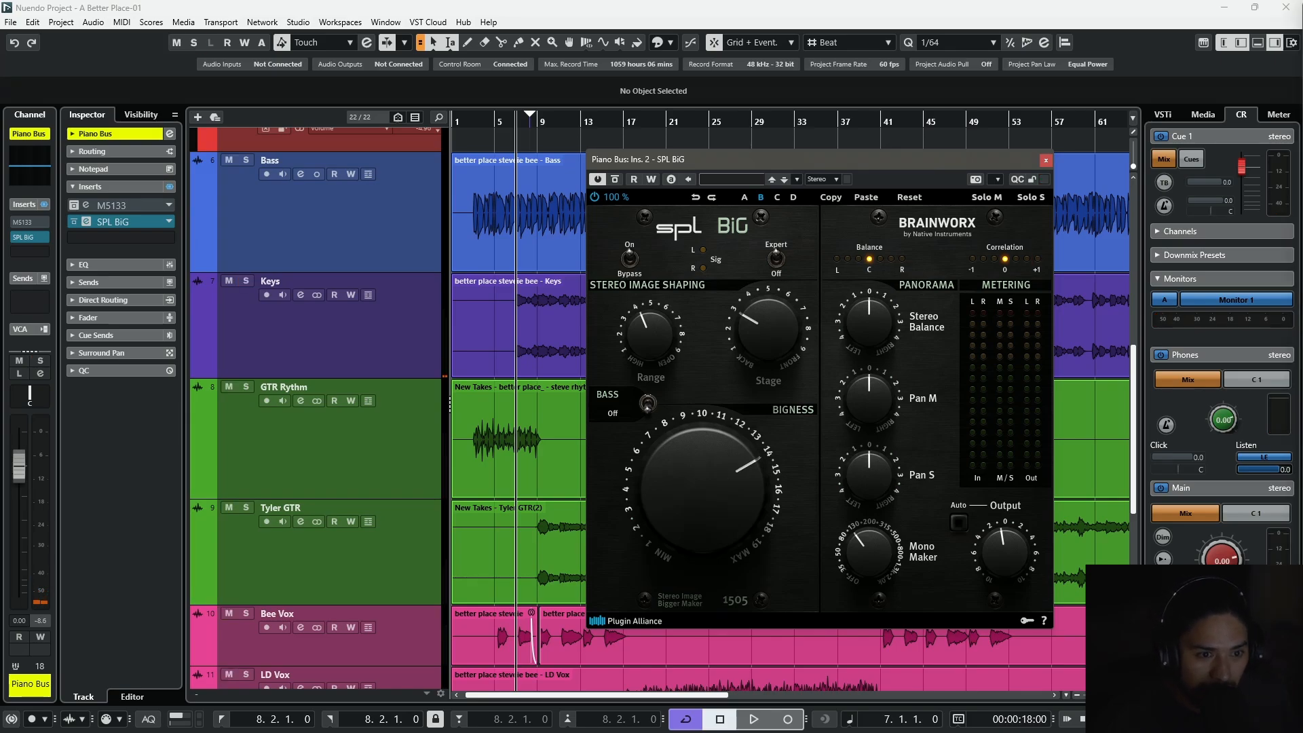
scroll(316, 476, down, 5)
click(306, 638)
shift+click(306, 450)
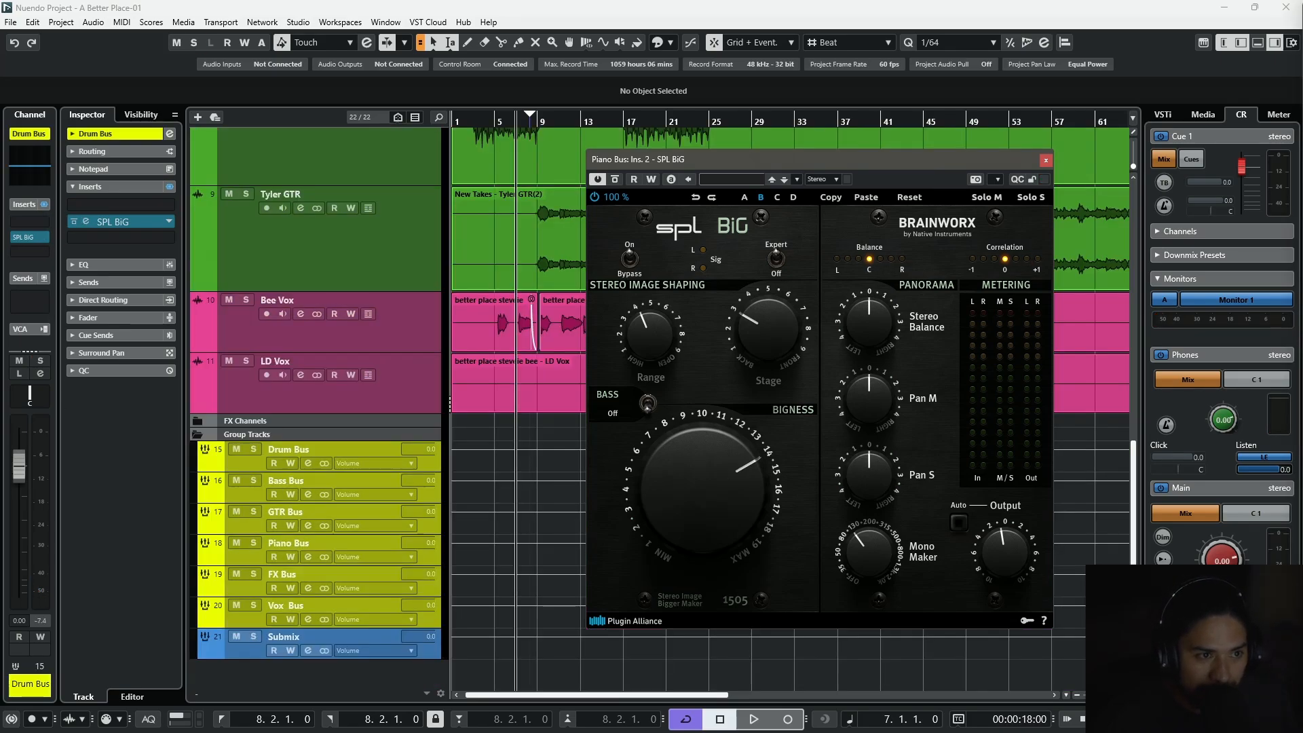
key(b)
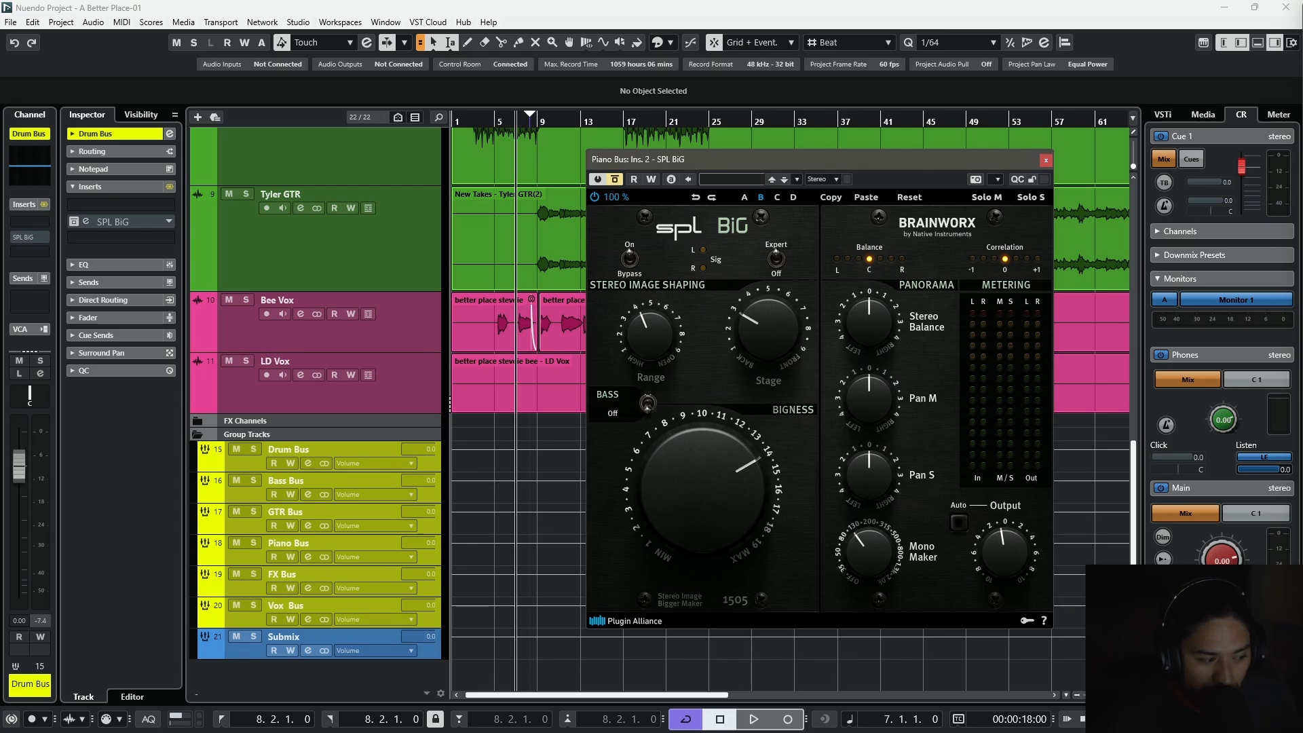
Open the SPL BiG windows of the selected buses, play the full mix from bar 7 with the plug-ins bypassed and active, and stop.
click(86, 221)
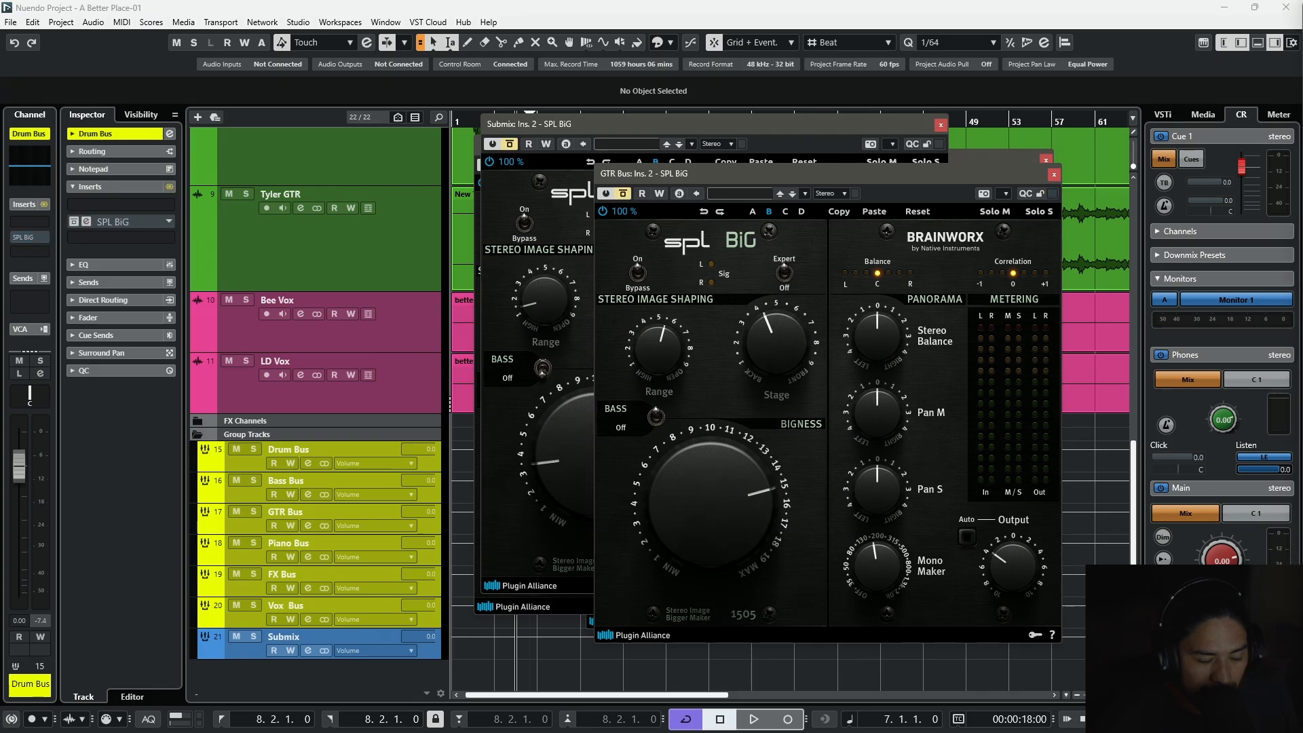
key(space)
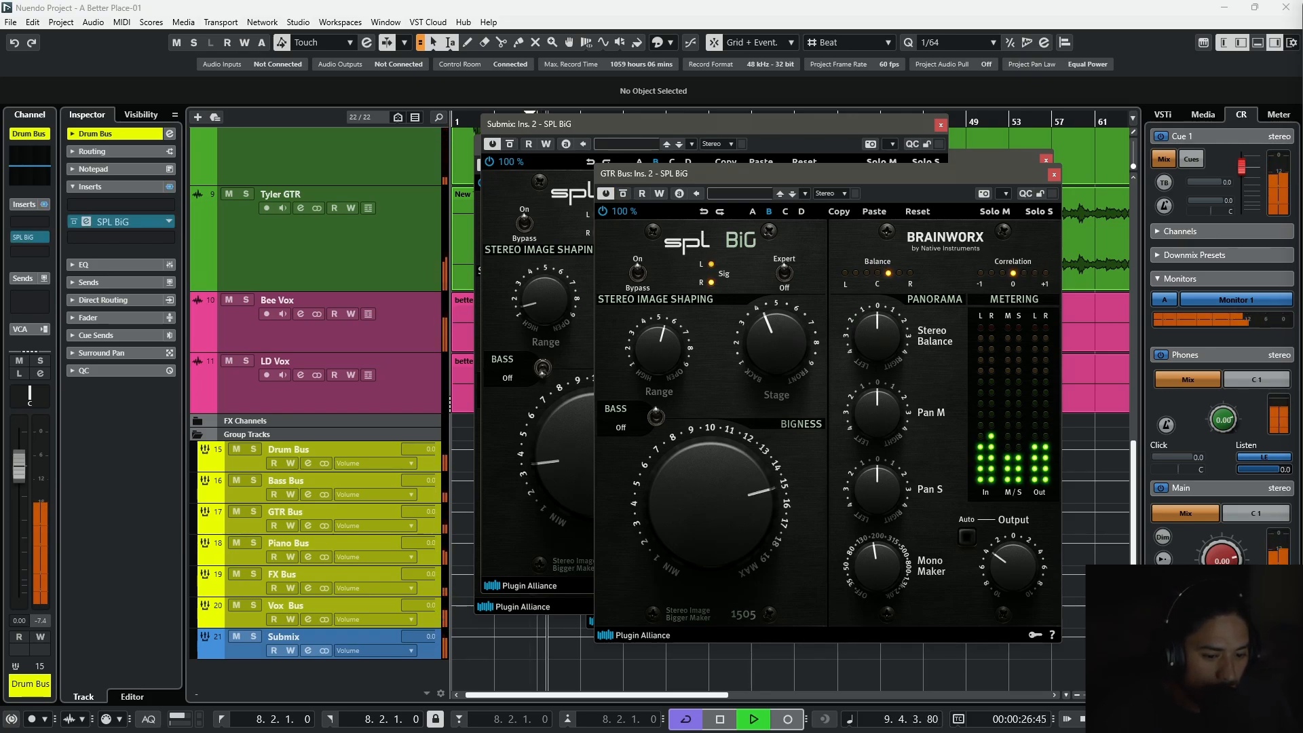
key(space)
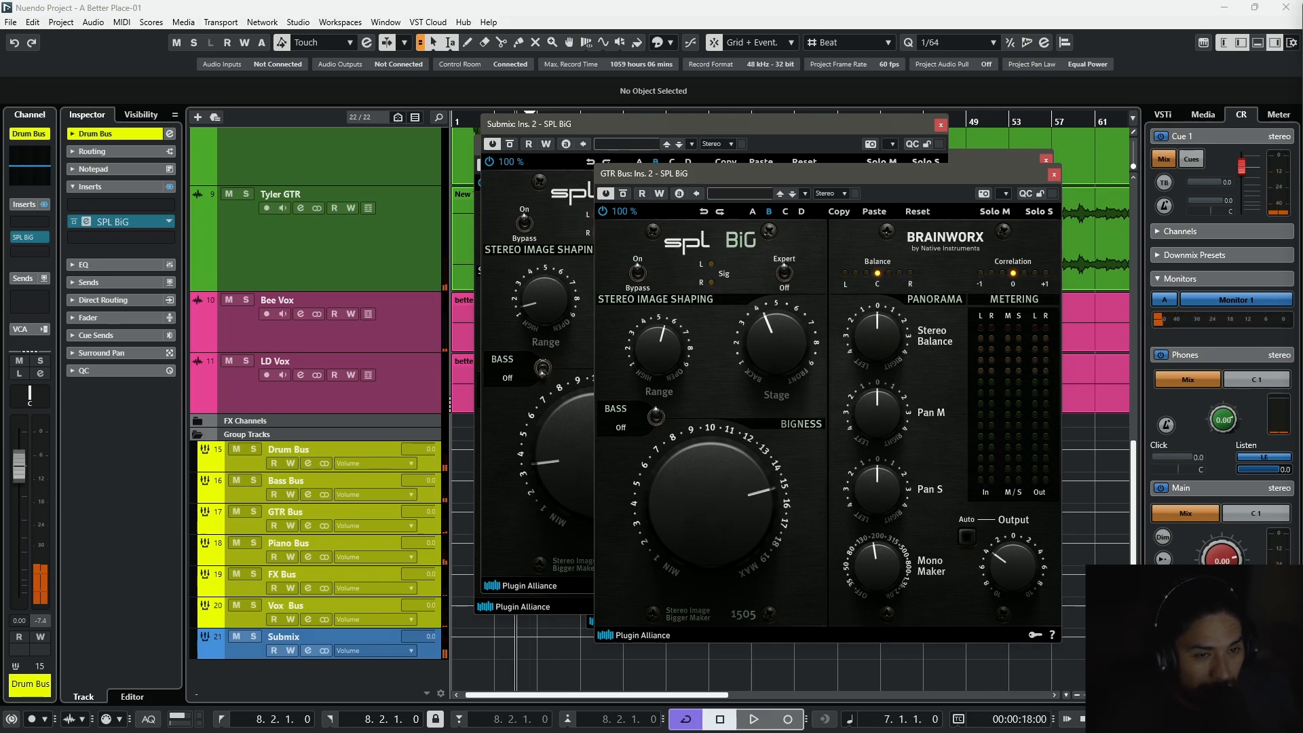
Lower the Submix's SPL BiG Bigness to about 2 and Stage slightly, and close the GTR Bus and other plug-in windows behind it.
click(941, 125)
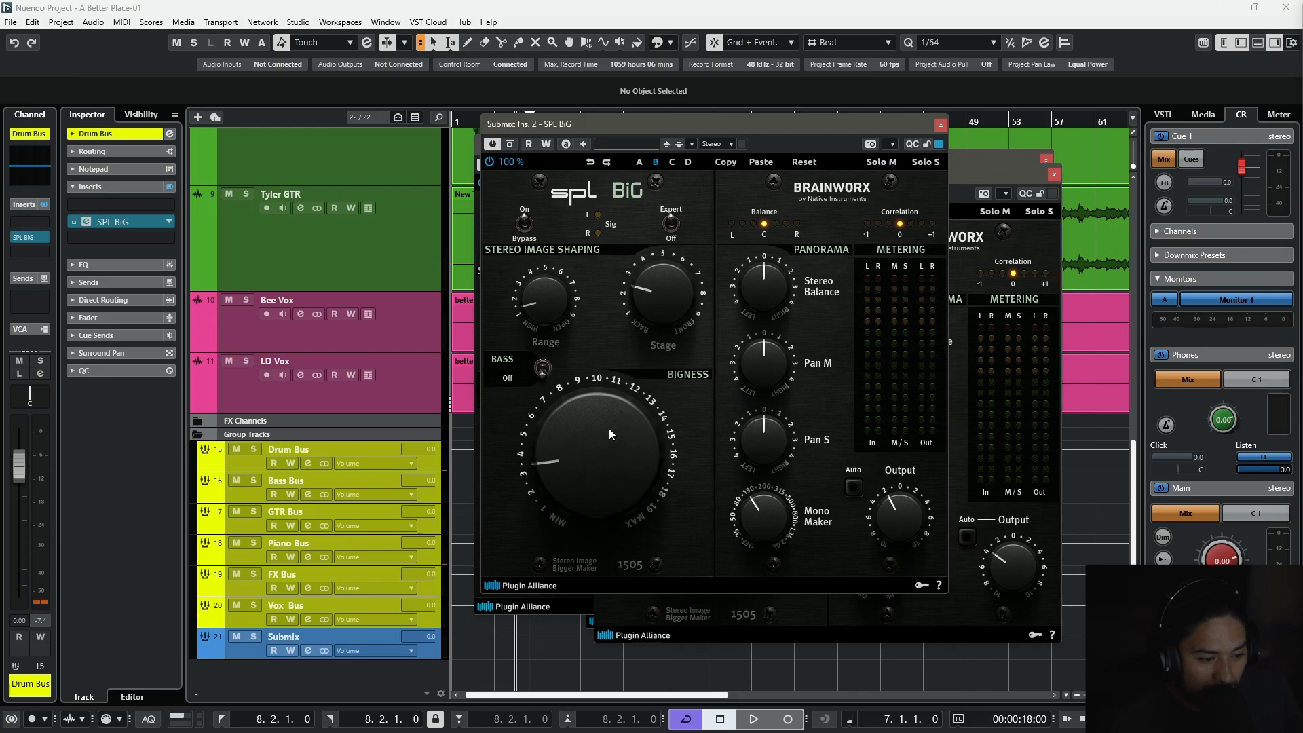
drag(666, 318, 666, 321)
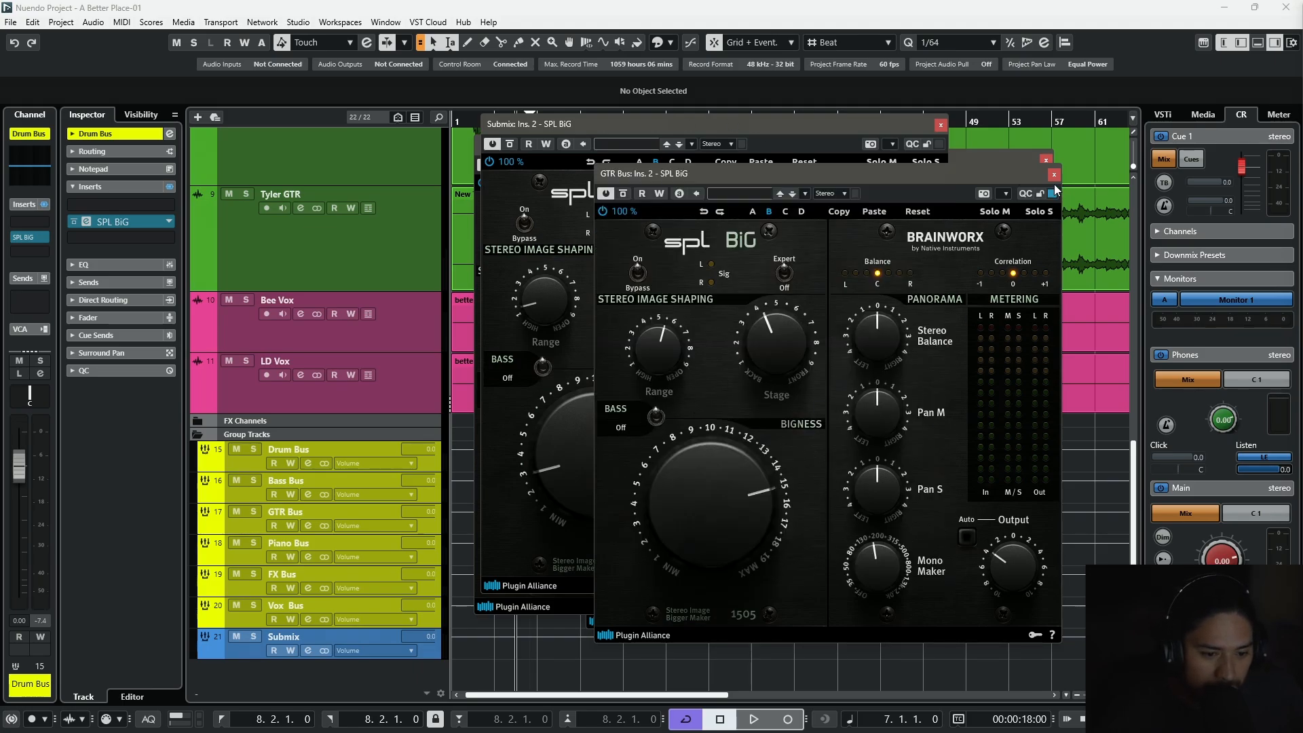
drag(1039, 181, 1031, 167)
click(1045, 161)
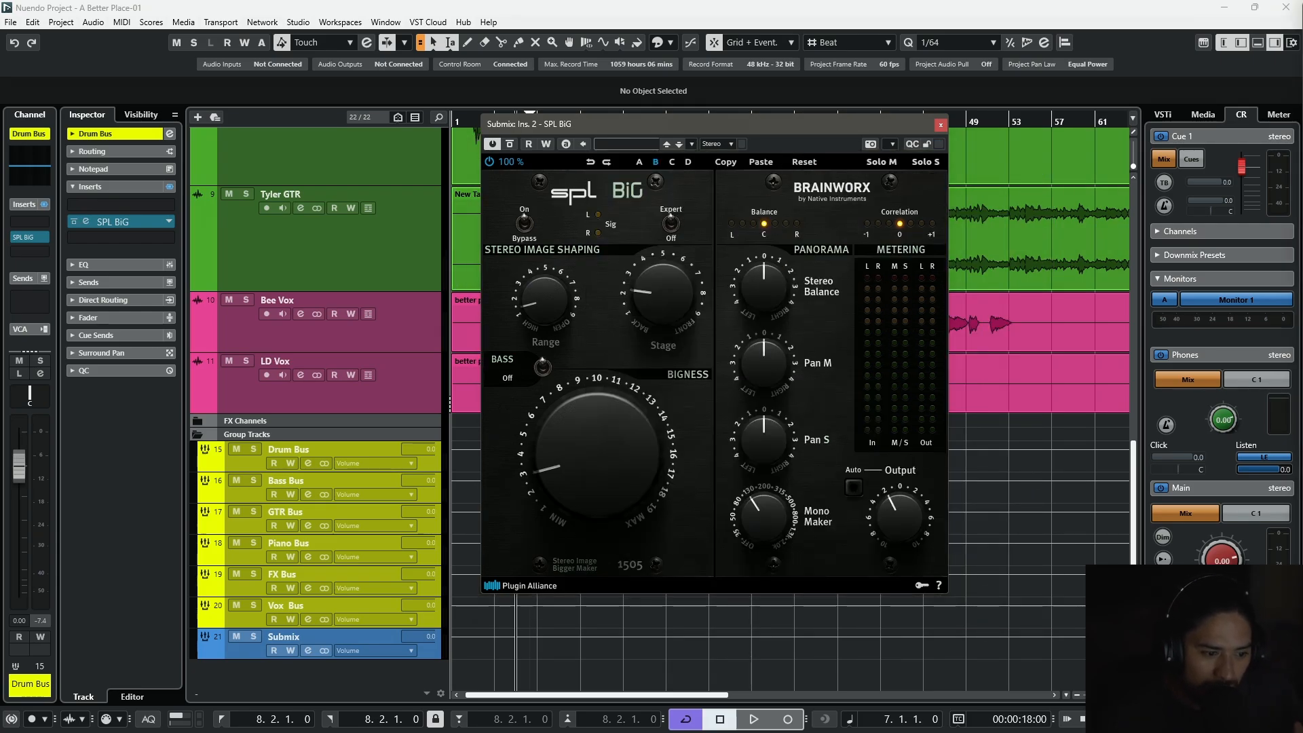
Open the Drum Bus SPL BiG, check its Mono Maker frequency, switch Expert mode on and back off, and close the window.
click(86, 222)
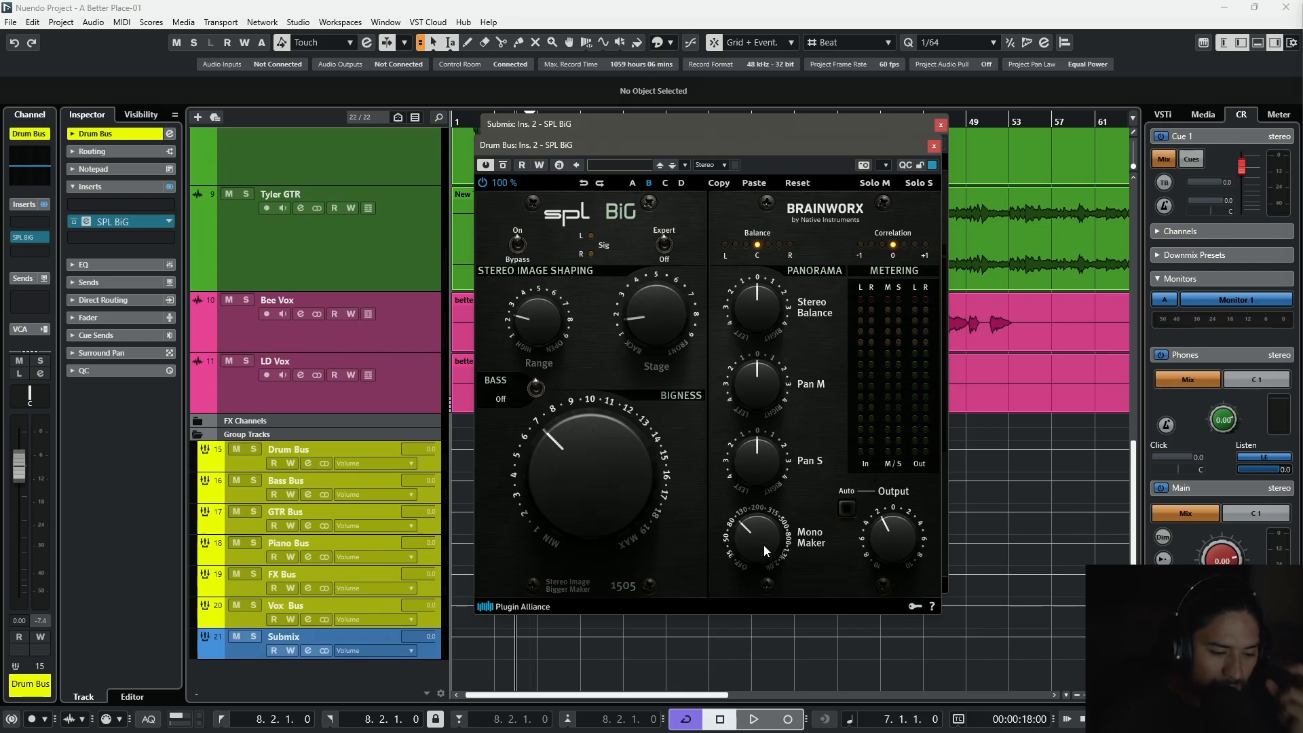
mouse_move(764, 550)
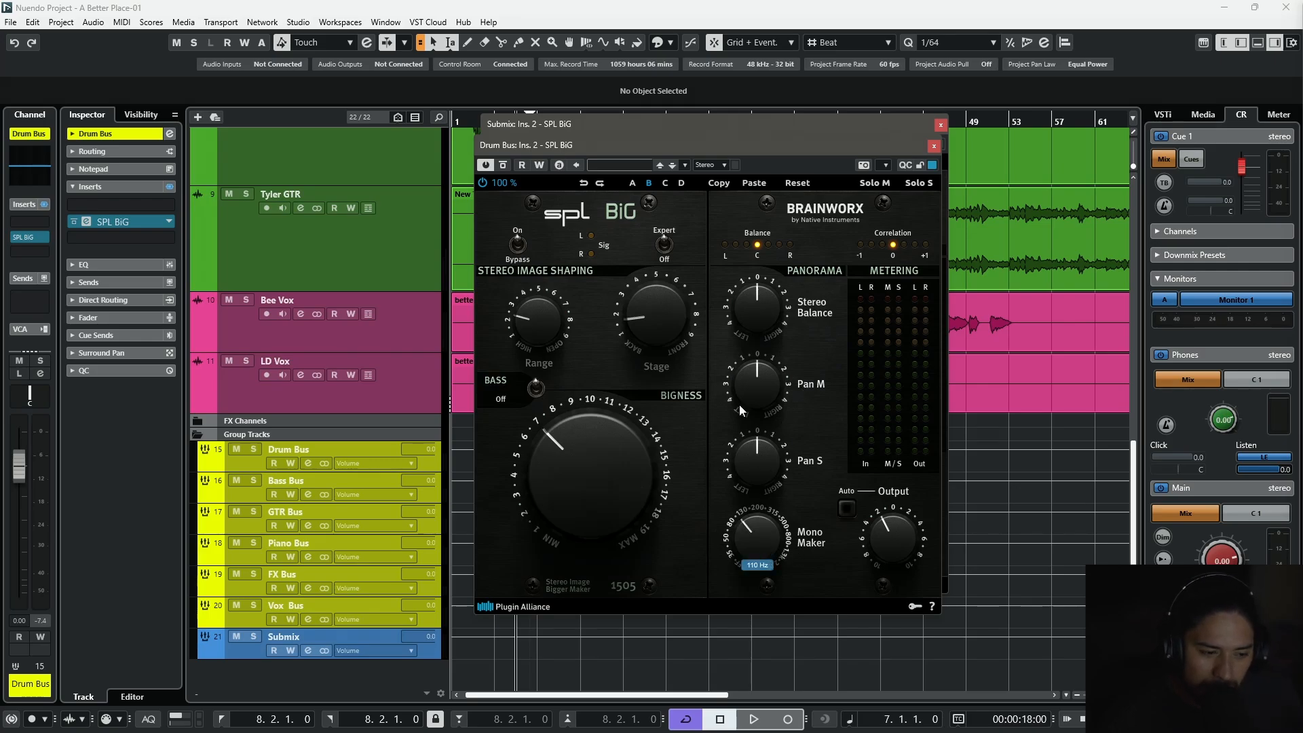
click(665, 246)
click(664, 251)
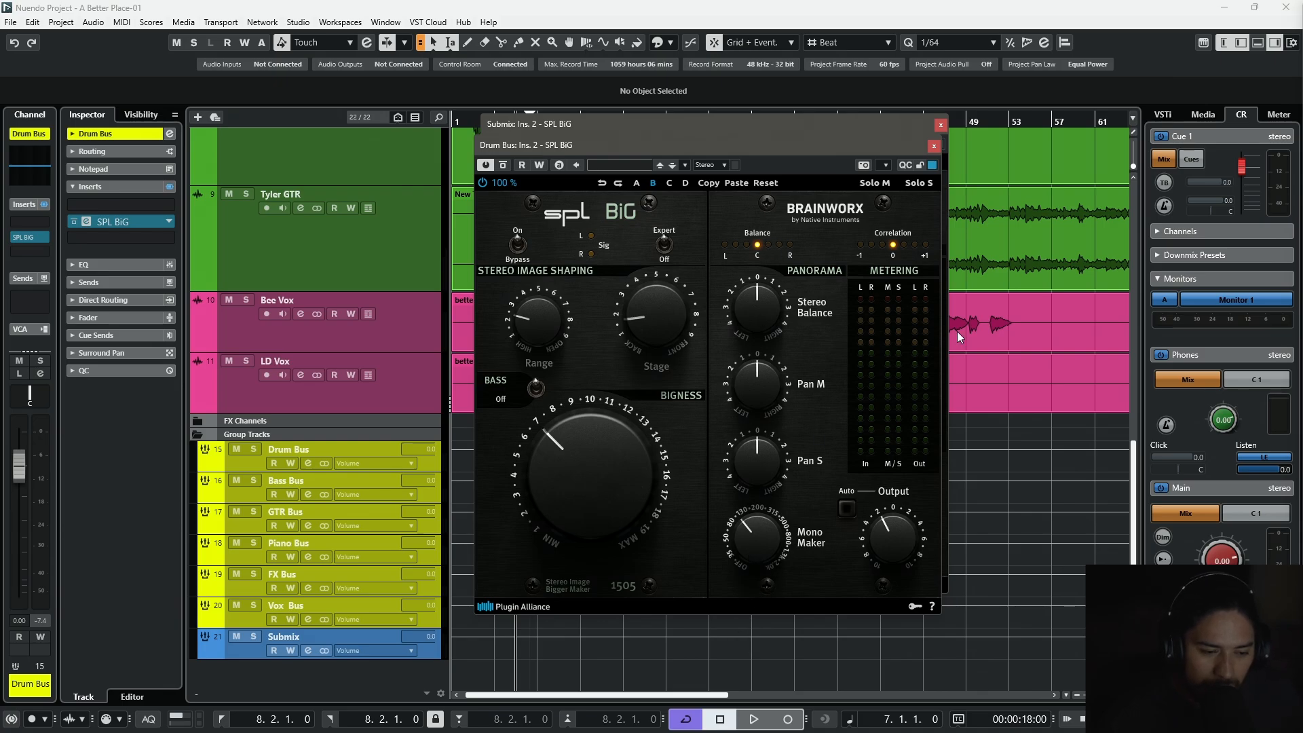
click(932, 146)
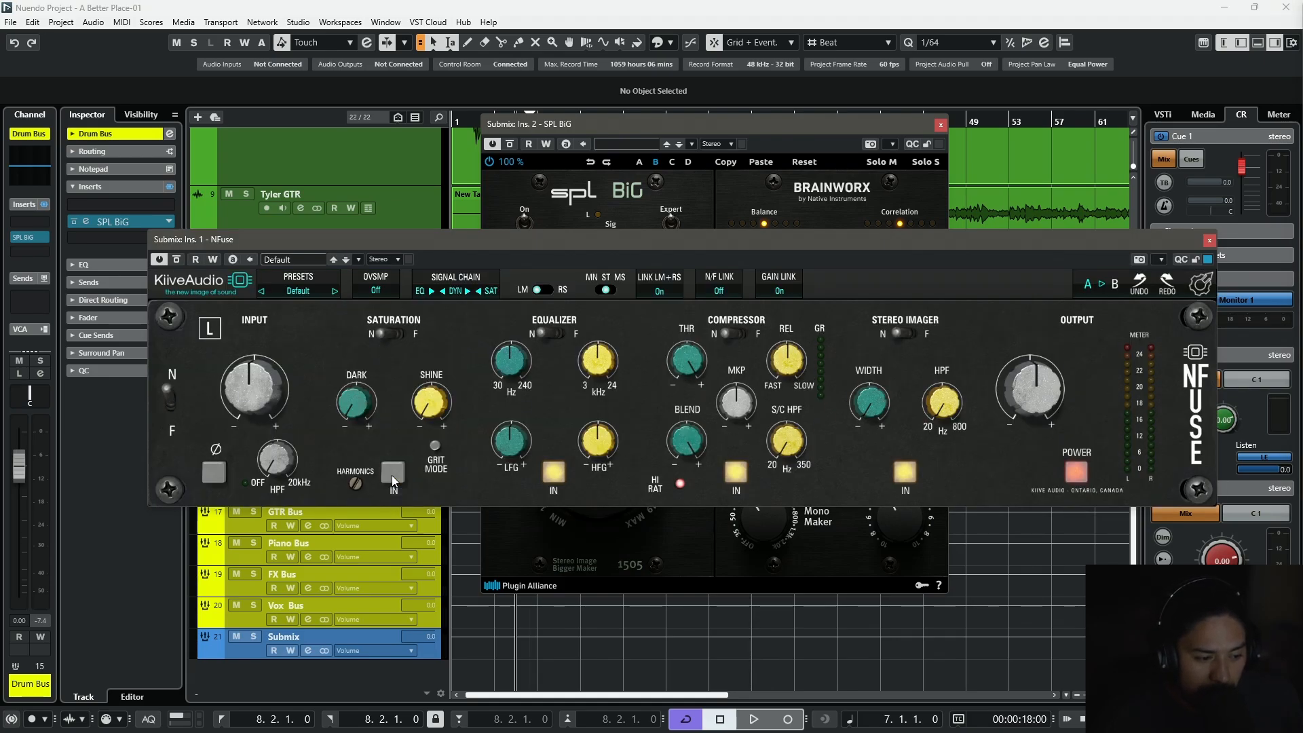
Leave only the stereo imager section active in the Submix's NFuse and sweep its Width up to 6.12 and down to 2.28.
click(554, 472)
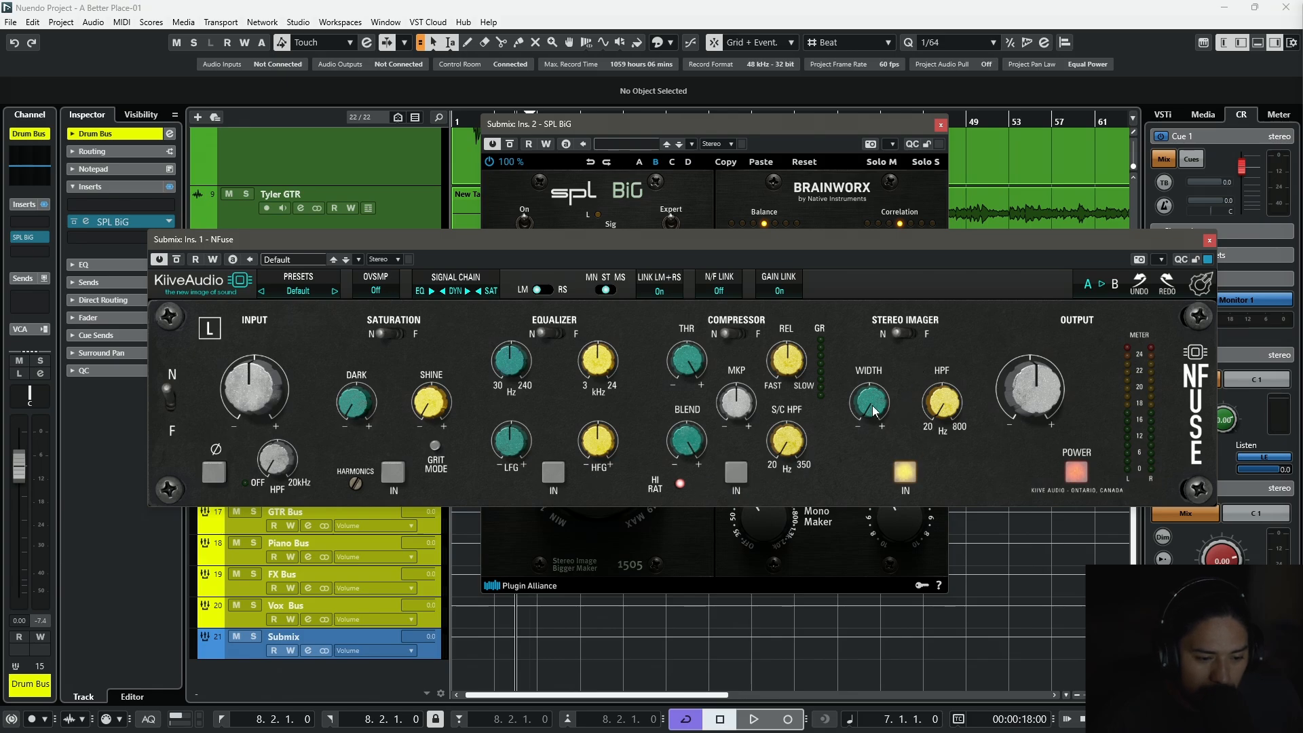
drag(873, 406, 868, 456)
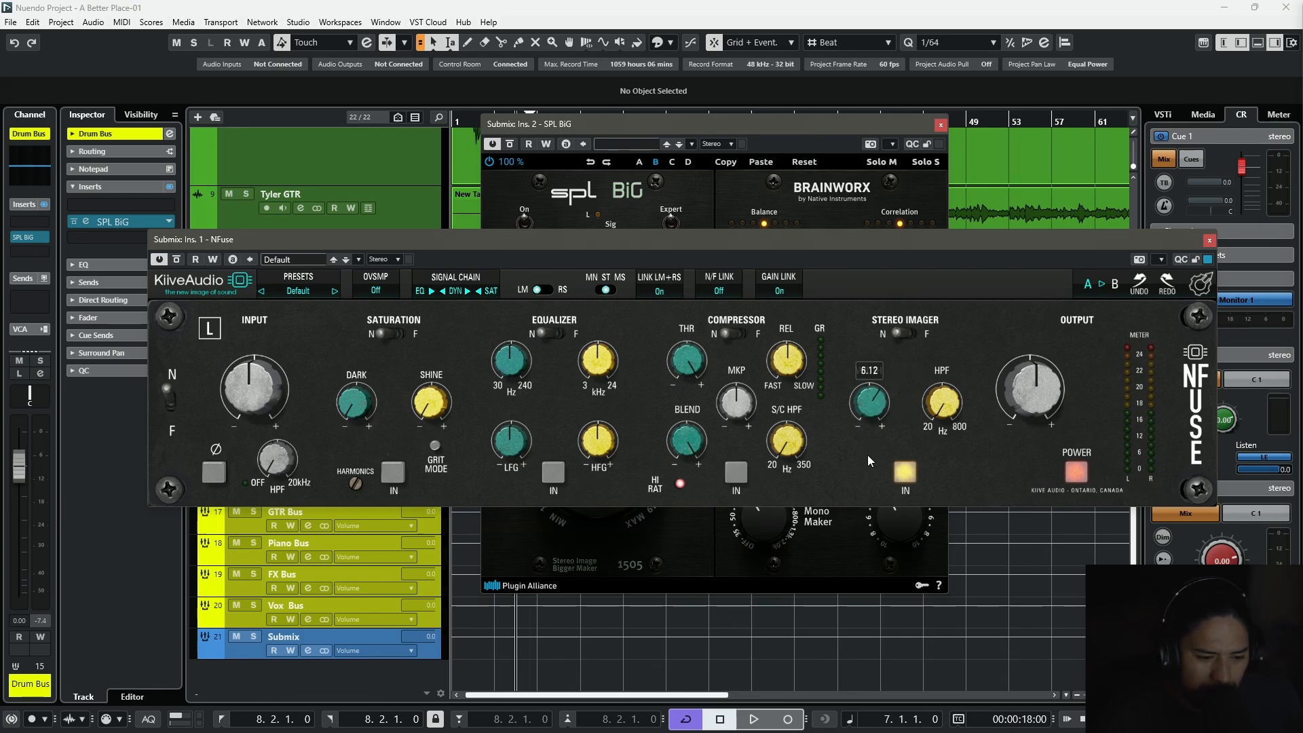
drag(870, 403, 877, 495)
scroll(873, 408, up, 5)
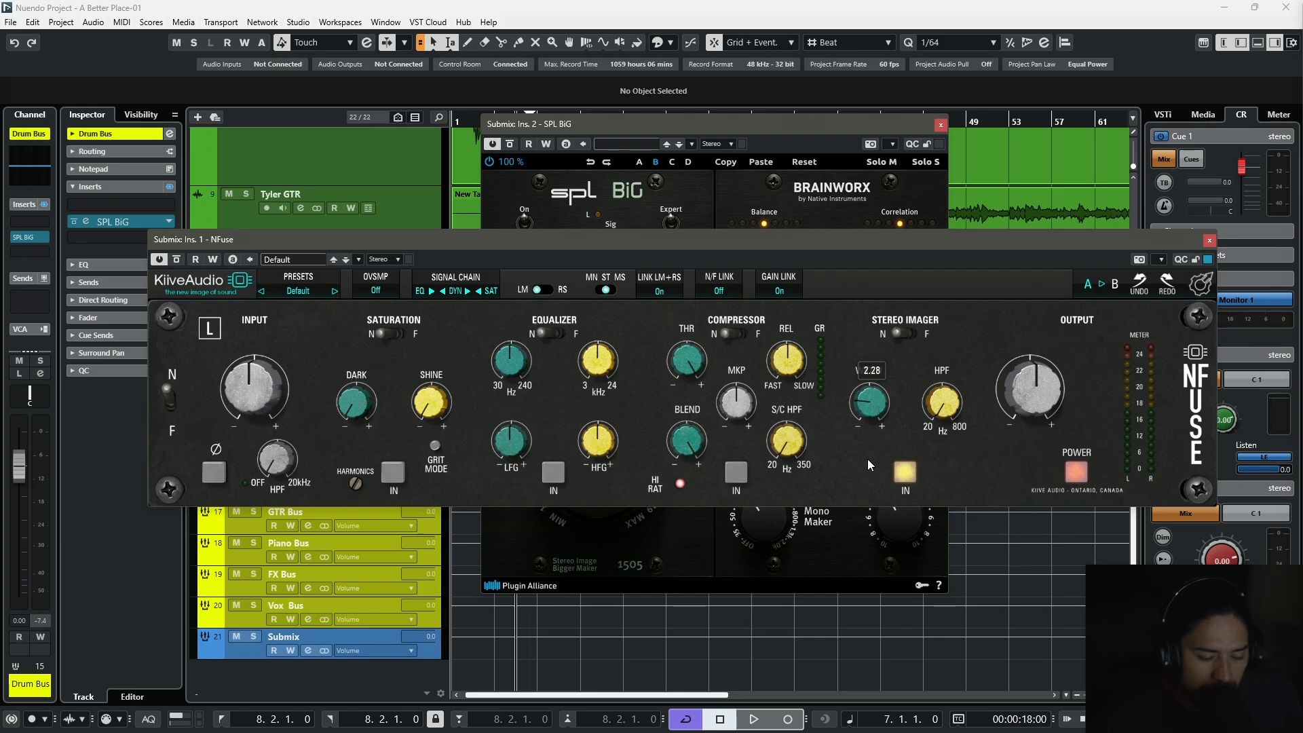
Raise the NFuse stereo imager's Width well above centre, ease it back slightly, and close the NFuse window.
drag(868, 459, 875, 370)
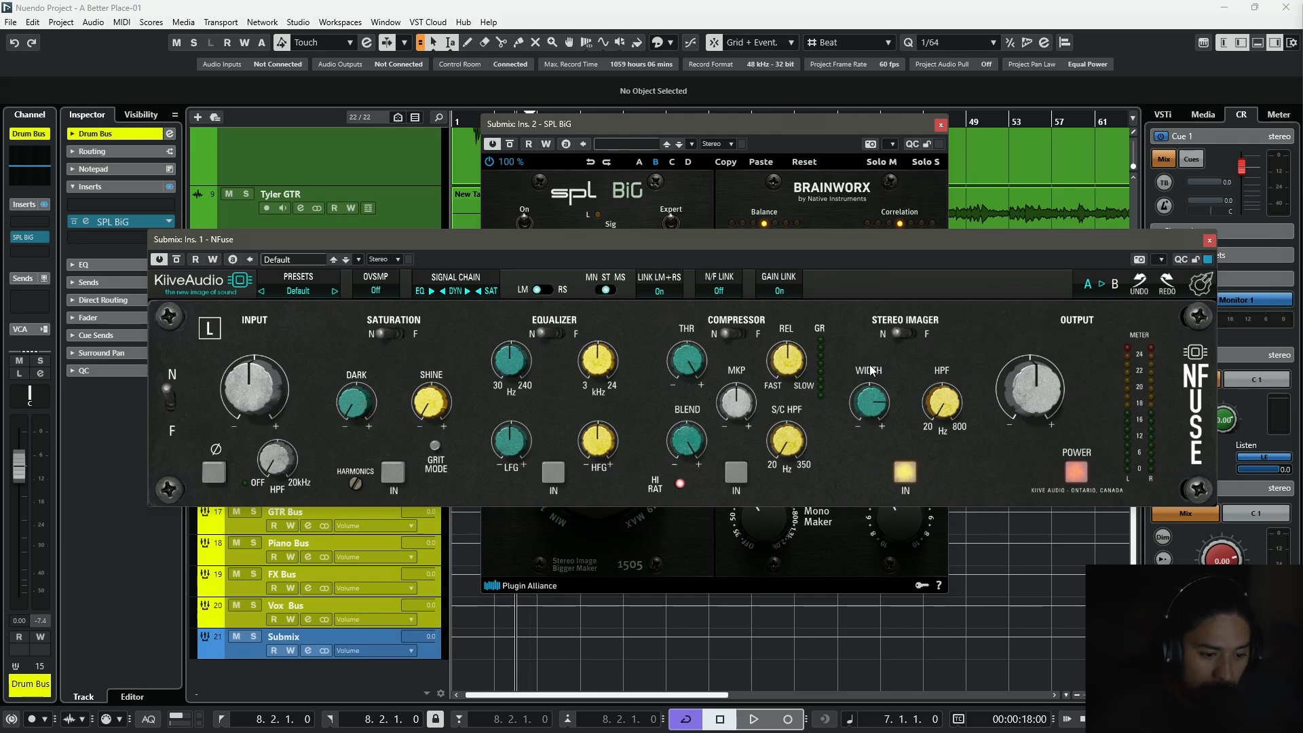
mouse_move(873, 404)
mouse_down()
mouse_move(876, 490)
mouse_move(878, 408)
mouse_move(872, 458)
mouse_move(870, 426)
mouse_up()
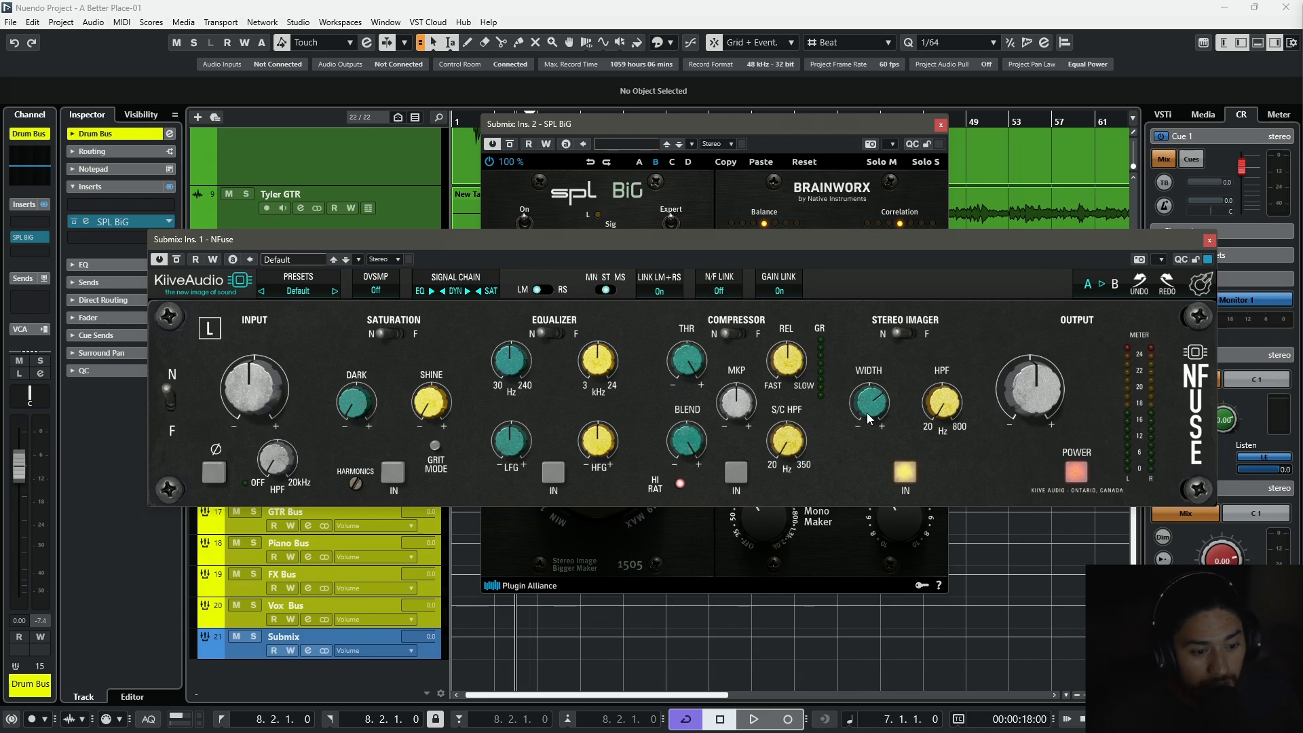
click(804, 193)
click(988, 322)
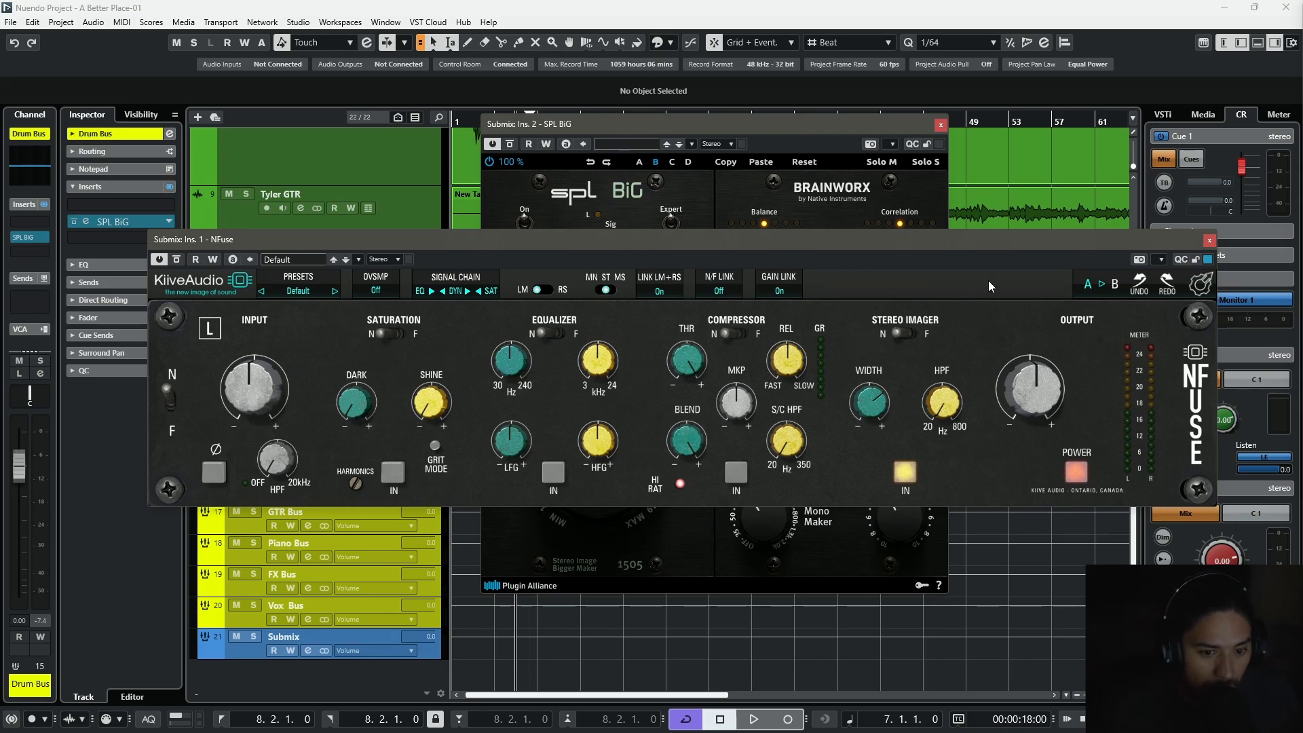
click(1211, 242)
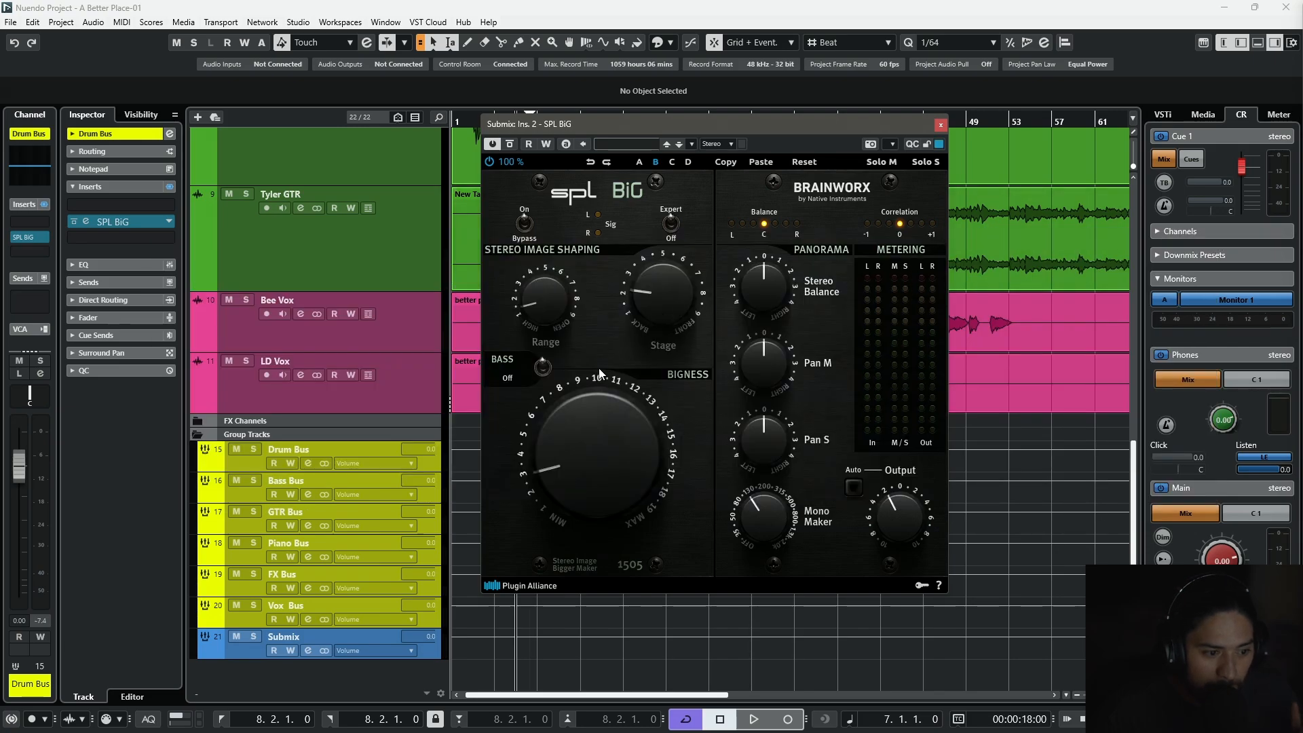